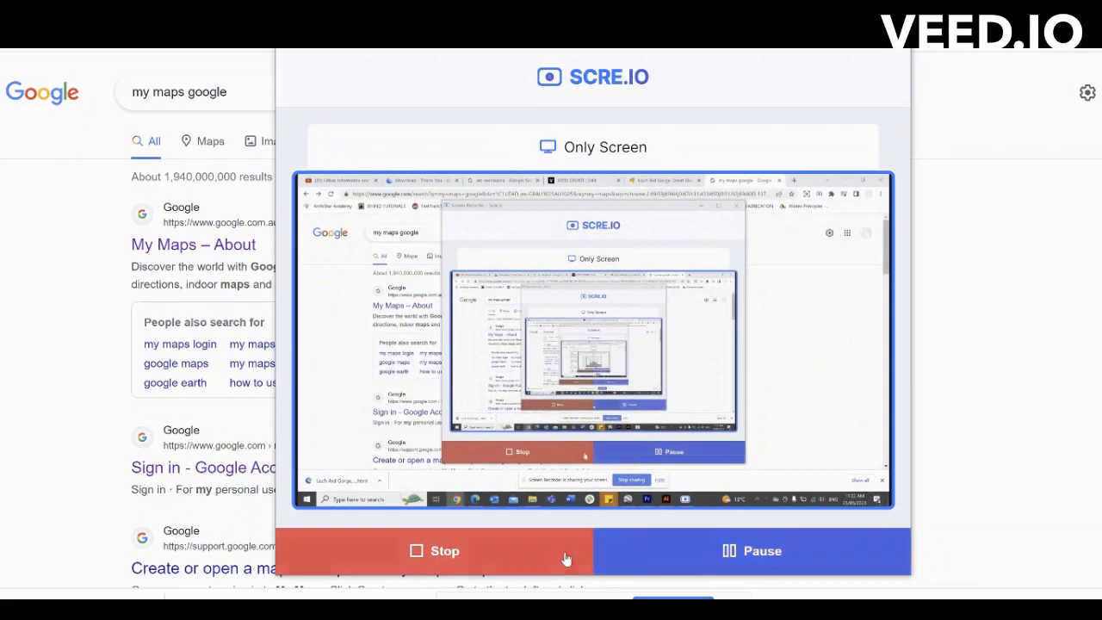
Open Google My Maps from its About page in the search results and create a new map.
{"action": "left_click", "coordinate": [999, 484]}
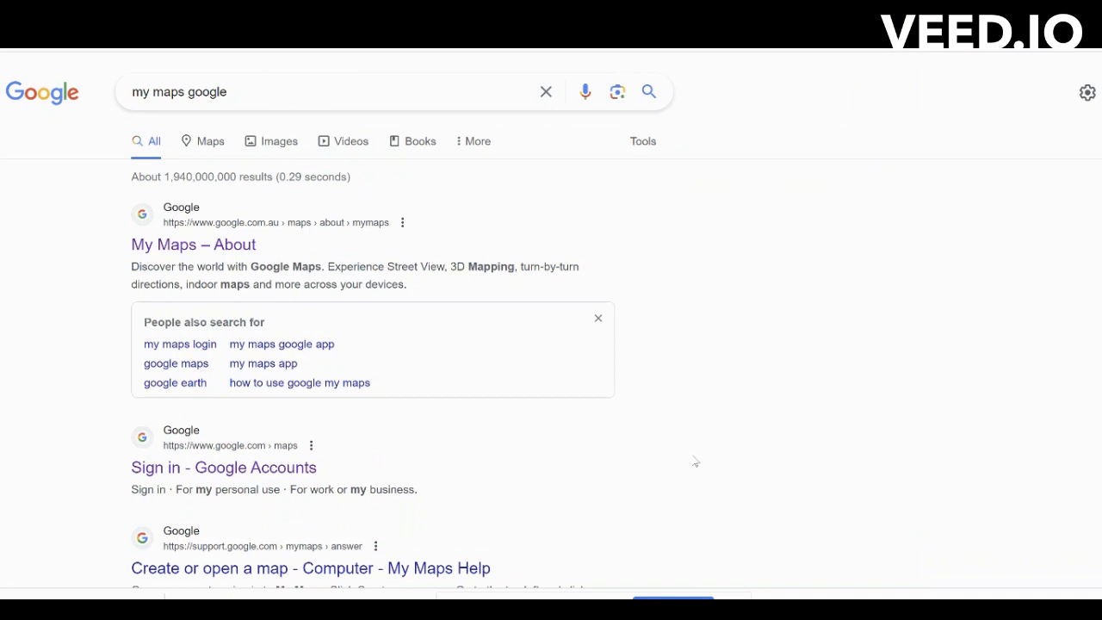
{"action": "left_click", "coordinate": [242, 247]}
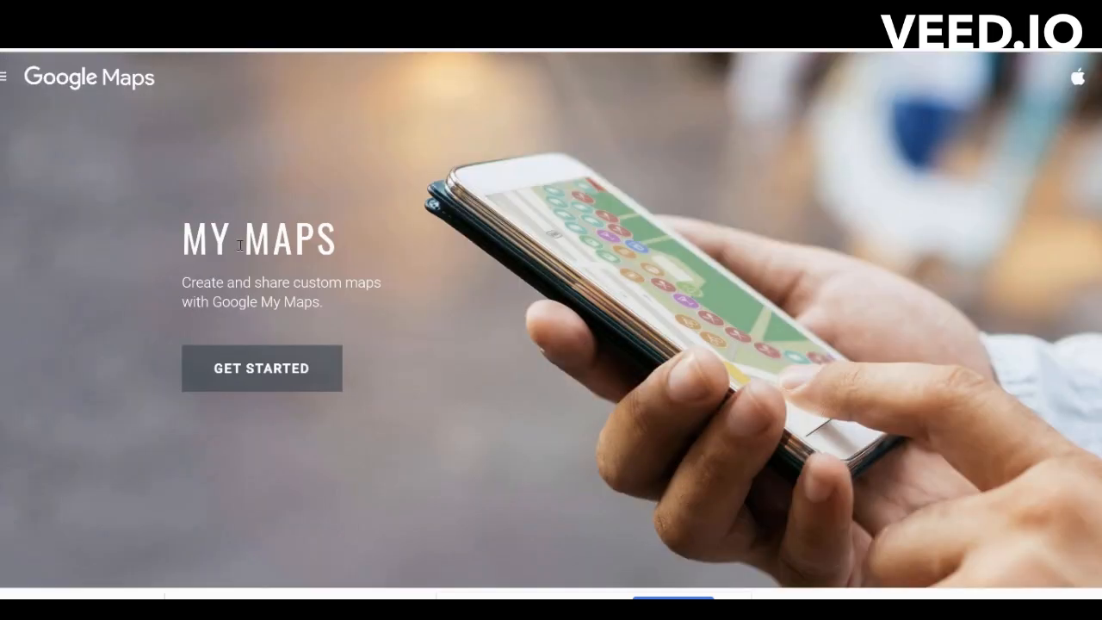
{"action": "left_click", "coordinate": [254, 376]}
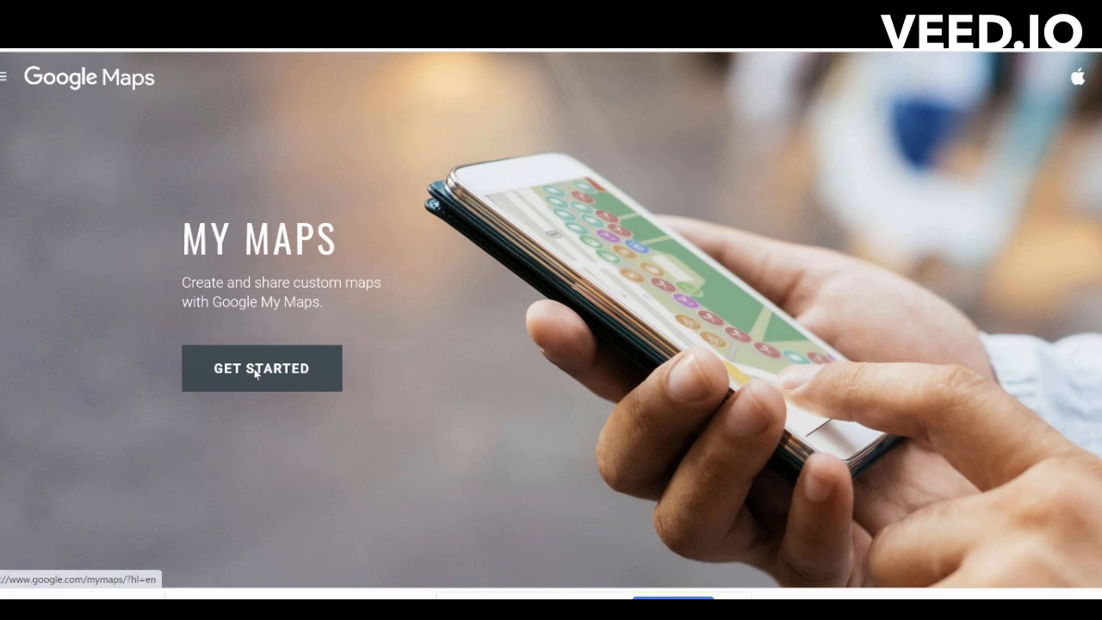
{"action": "left_click", "coordinate": [183, 128]}
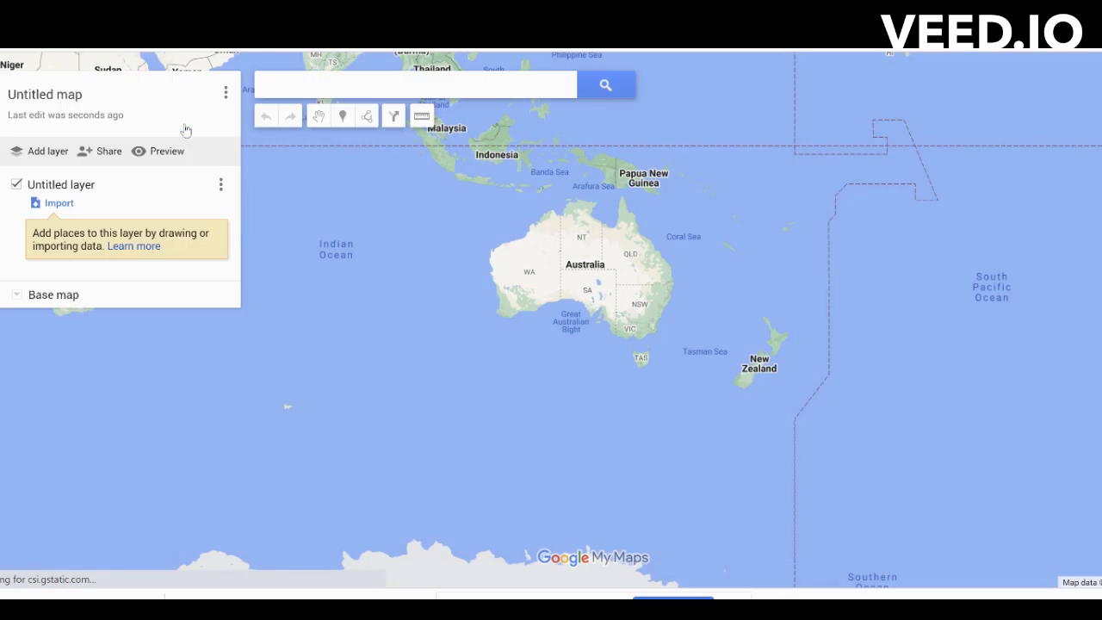
Title the untitled map GREAT OCEAN ROAD TRIP1 and save the title.
{"action": "left_click", "coordinate": [80, 101]}
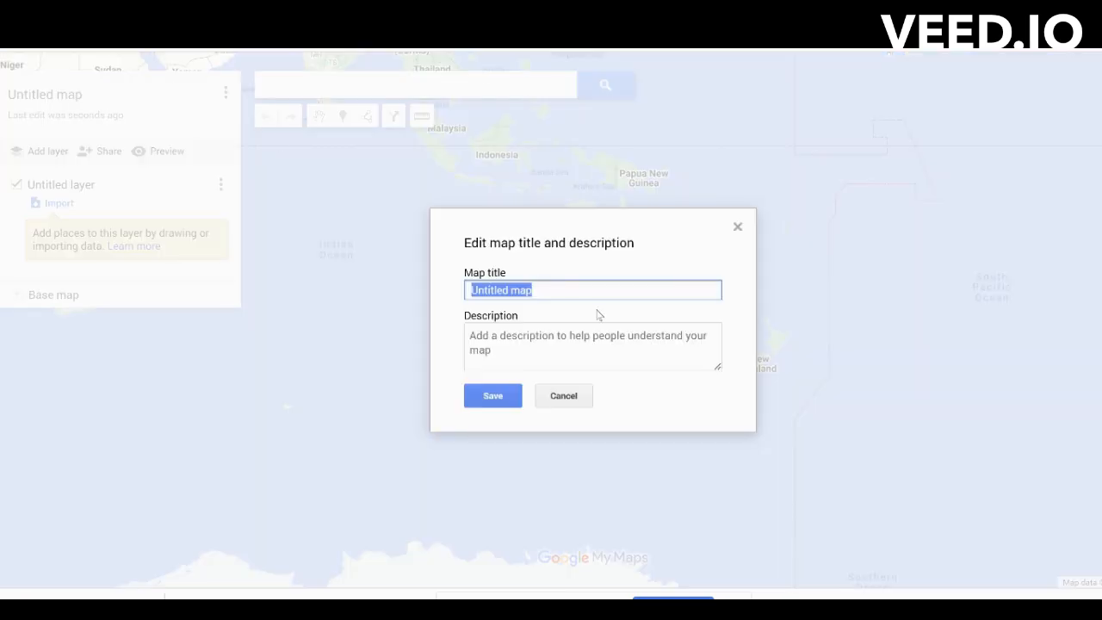
{"action": "type", "text": "GREAT OCEAN"}
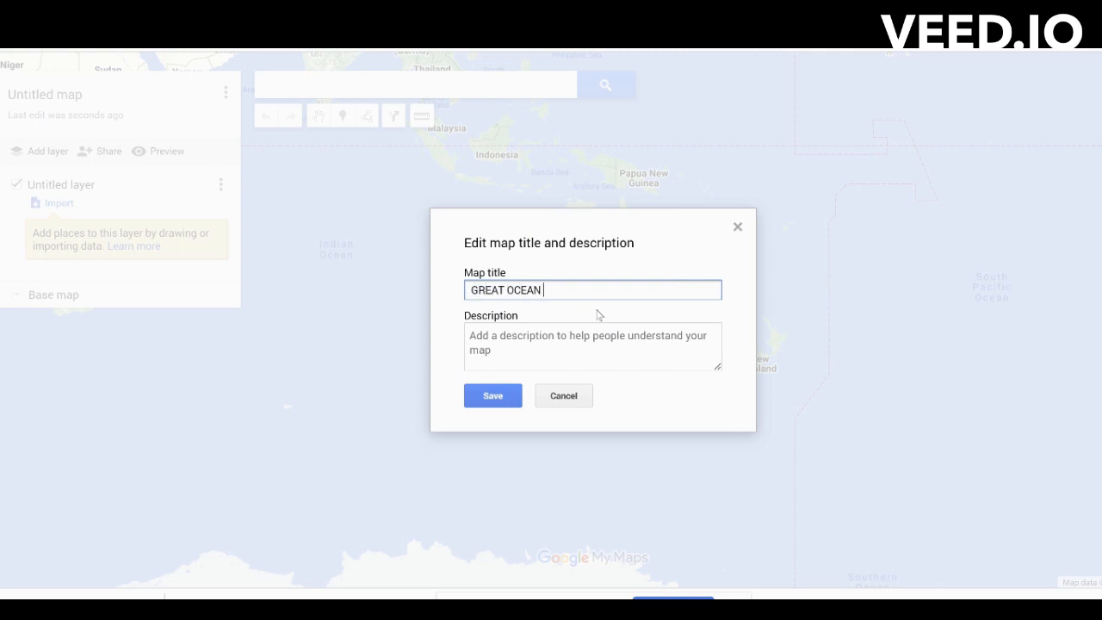
{"action": "type", "text": " ROAD TRIP1"}
{"action": "left_click", "coordinate": [492, 401]}
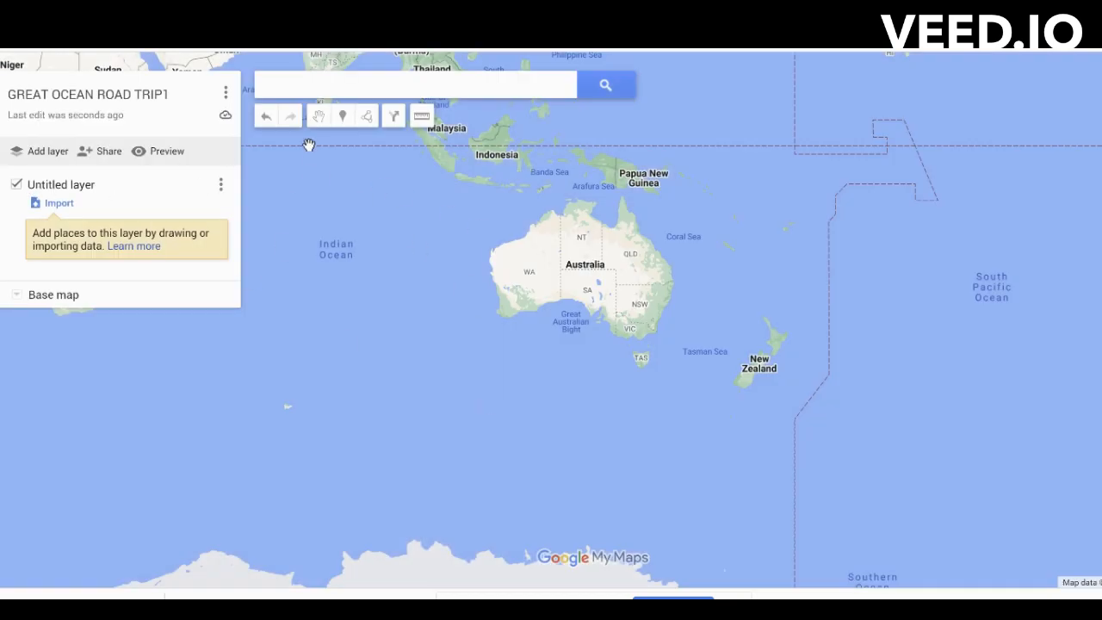
Search for Ballarat VIC and add the place to the map's untitled layer.
{"action": "left_click", "coordinate": [368, 88]}
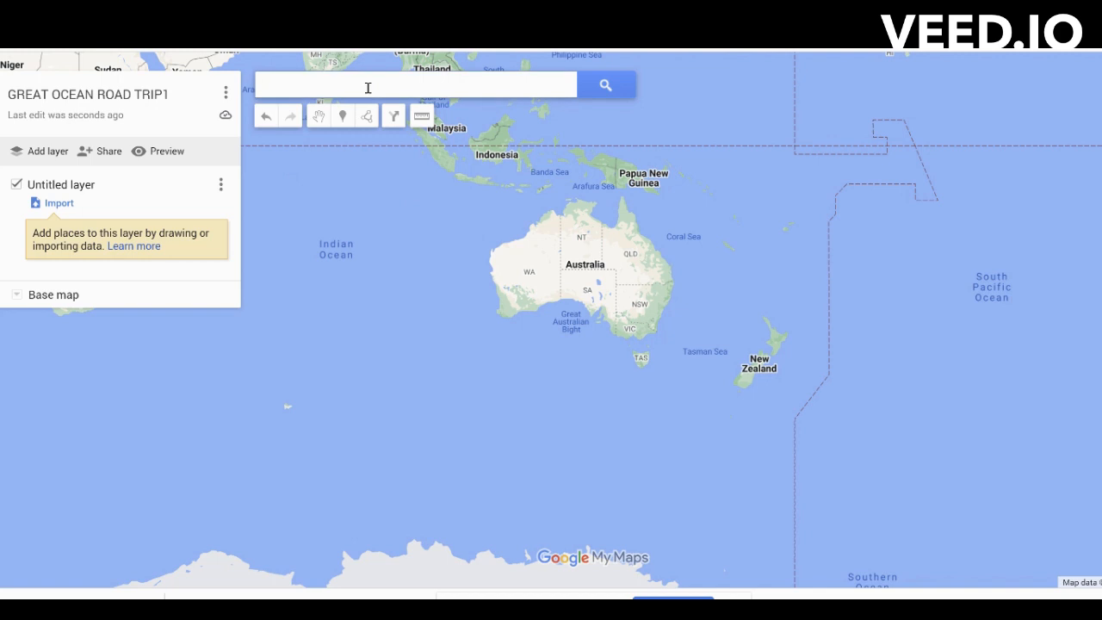
{"action": "type", "text": "BALLA"}
{"action": "left_click", "coordinate": [369, 110]}
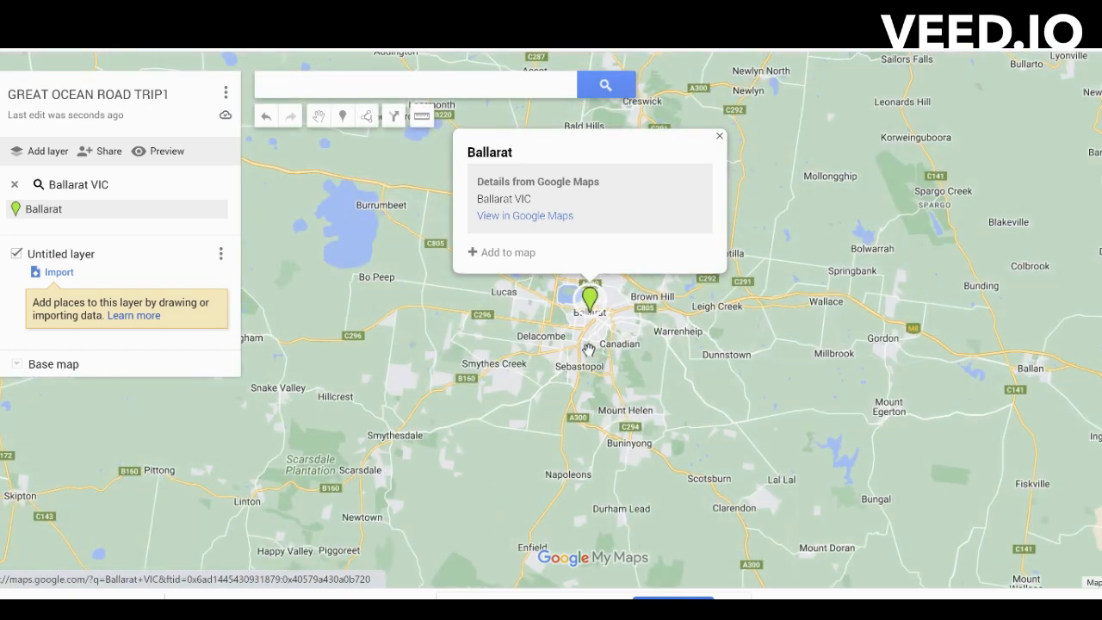
{"action": "left_click", "coordinate": [508, 253]}
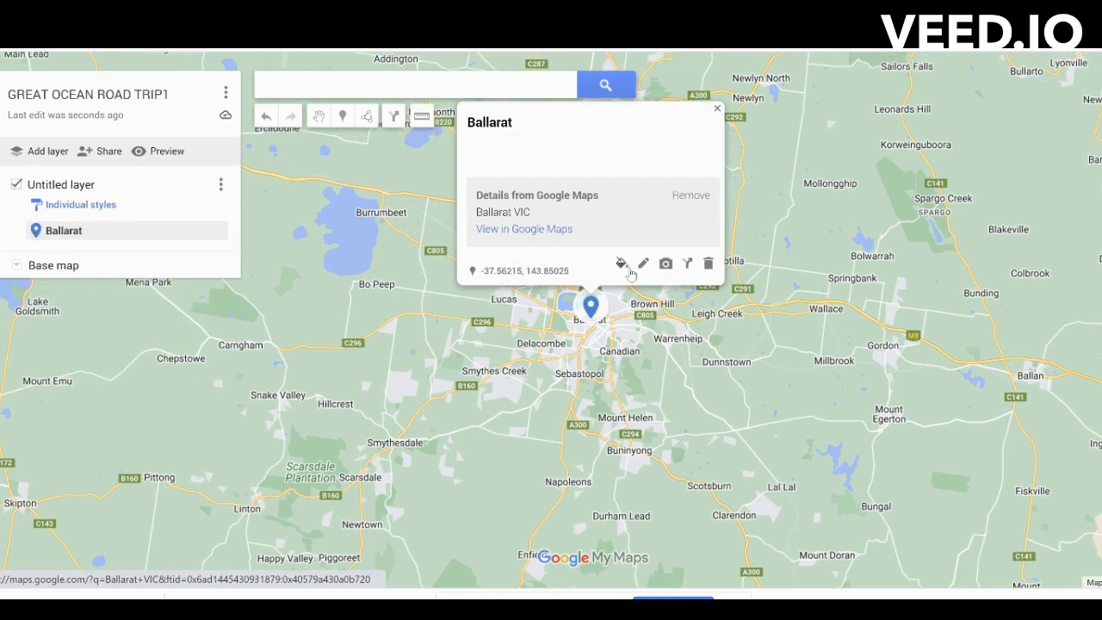
Rename the Ballarat place as Ballarat Lunch, describe it as lunch with the companion's name, and save it.
{"action": "left_click", "coordinate": [640, 263]}
{"action": "left_click", "coordinate": [544, 122]}
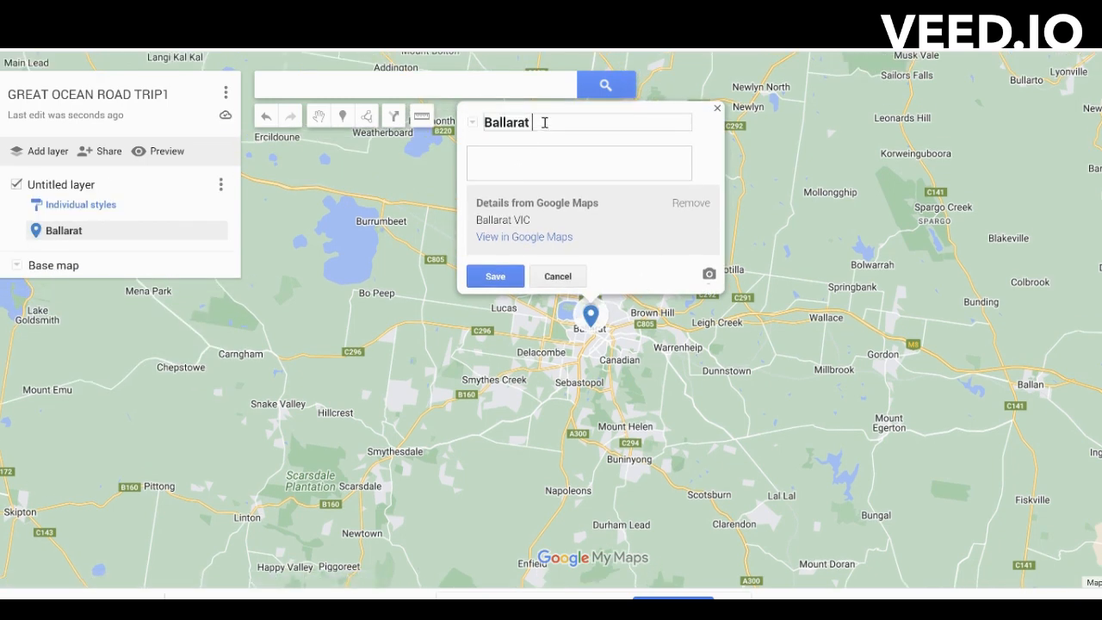
{"action": "left_click", "coordinate": [495, 162]}
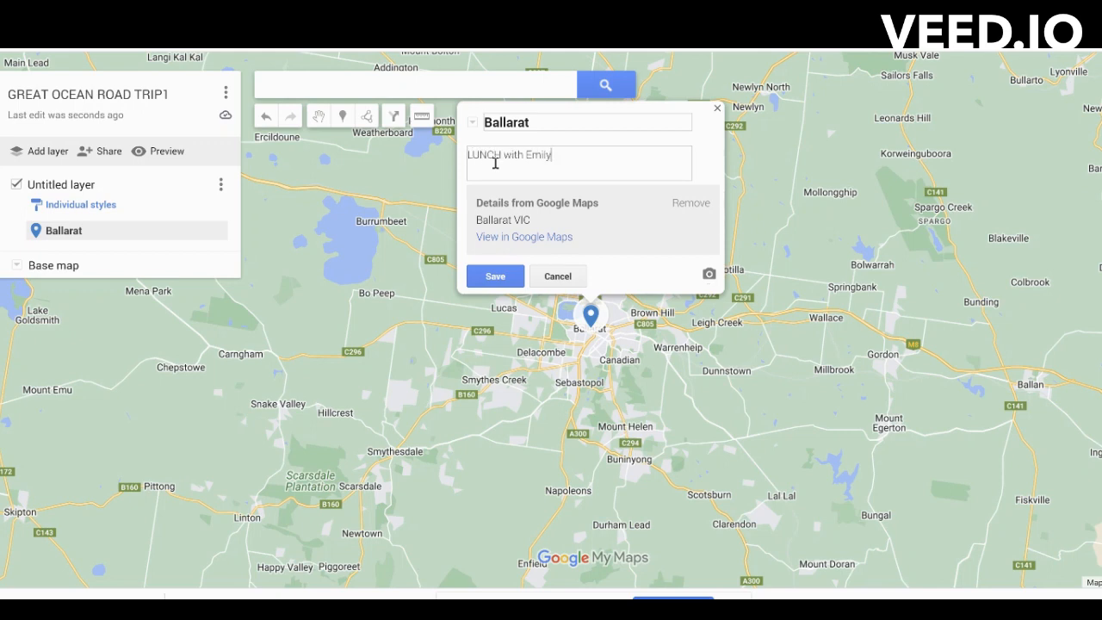
{"action": "left_click", "coordinate": [548, 121]}
{"action": "type", "text": "Lunch"}
{"action": "left_click", "coordinate": [511, 286]}
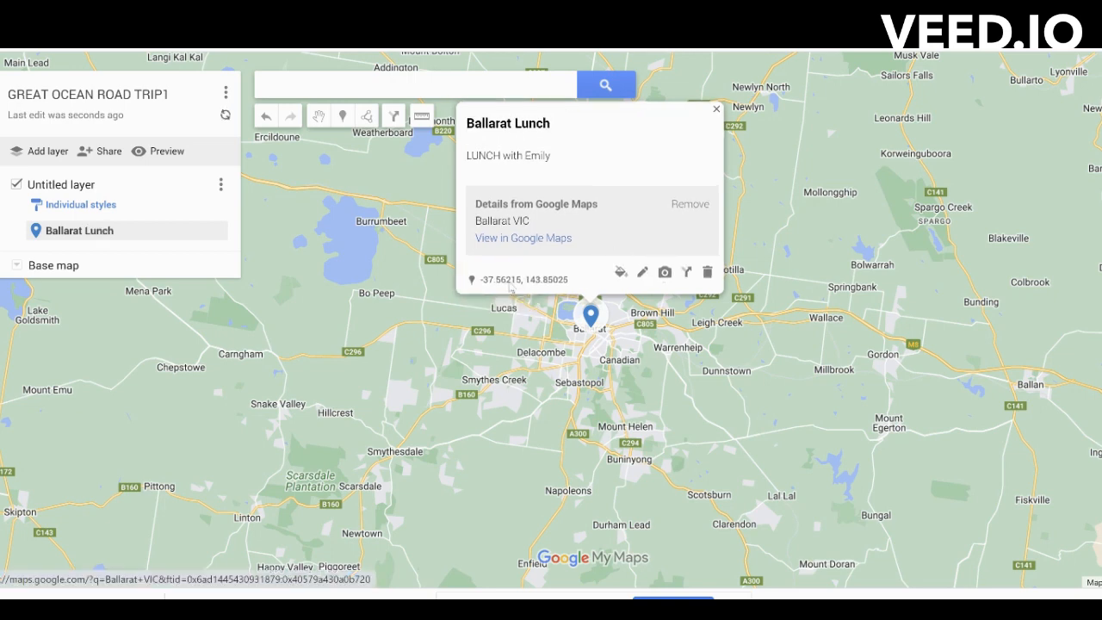
Colour the Ballarat Lunch marker dark red and give it the knife-and-fork restaurant icon.
{"action": "left_click", "coordinate": [645, 273]}
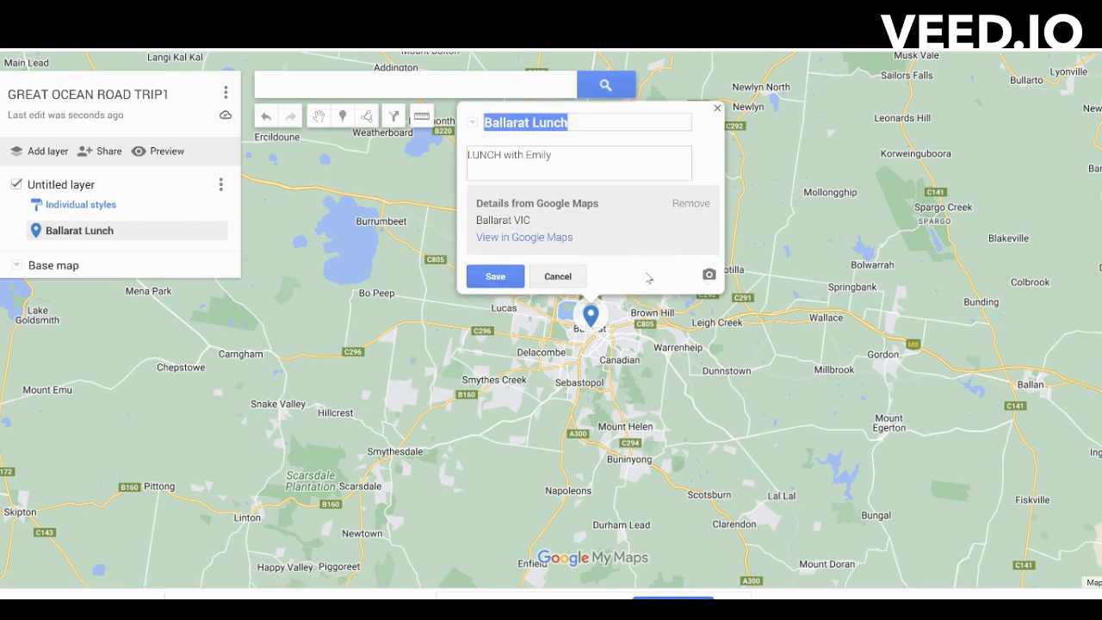
{"action": "key", "text": "Escape"}
{"action": "left_click", "coordinate": [620, 272]}
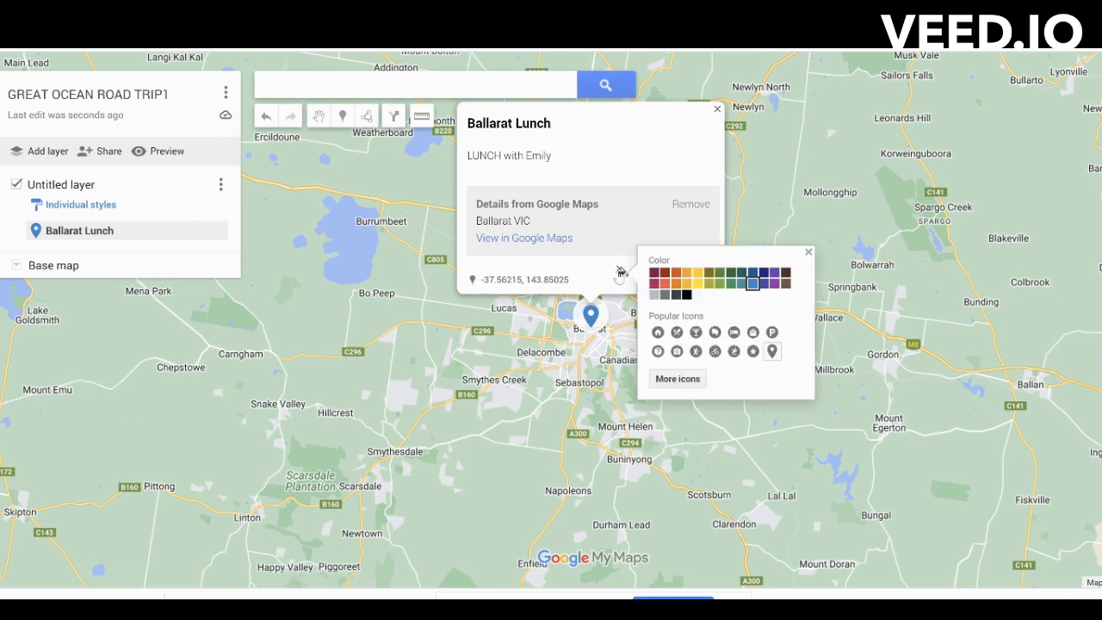
{"action": "left_click", "coordinate": [665, 273]}
{"action": "left_click", "coordinate": [677, 333]}
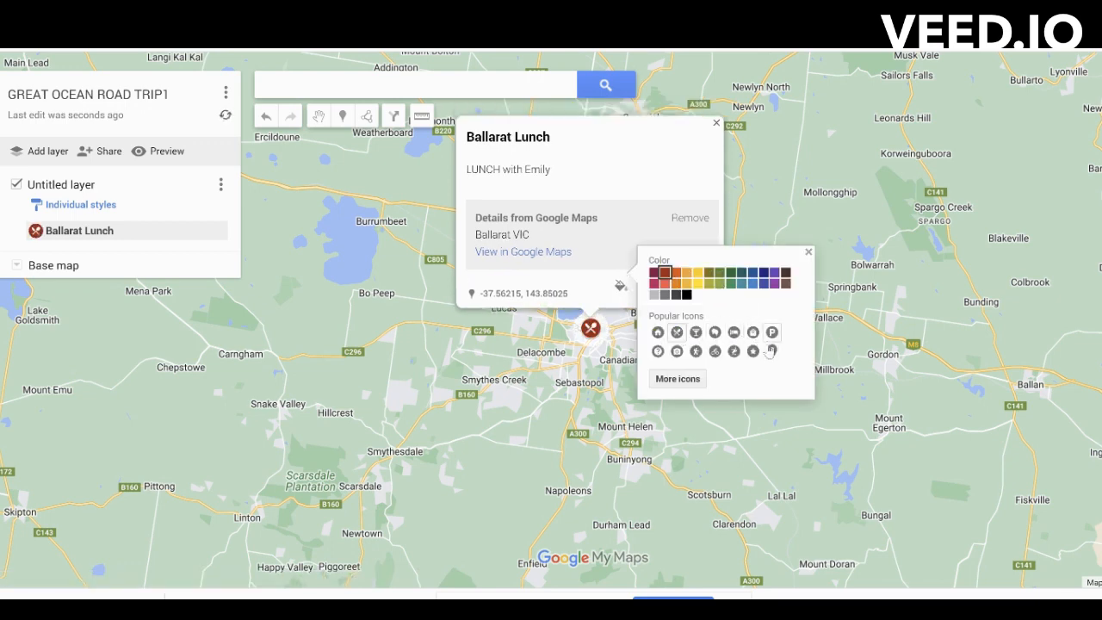
Change the Ballarat Lunch marker to the burger icon from the Places category and close its details.
{"action": "left_click", "coordinate": [673, 379]}
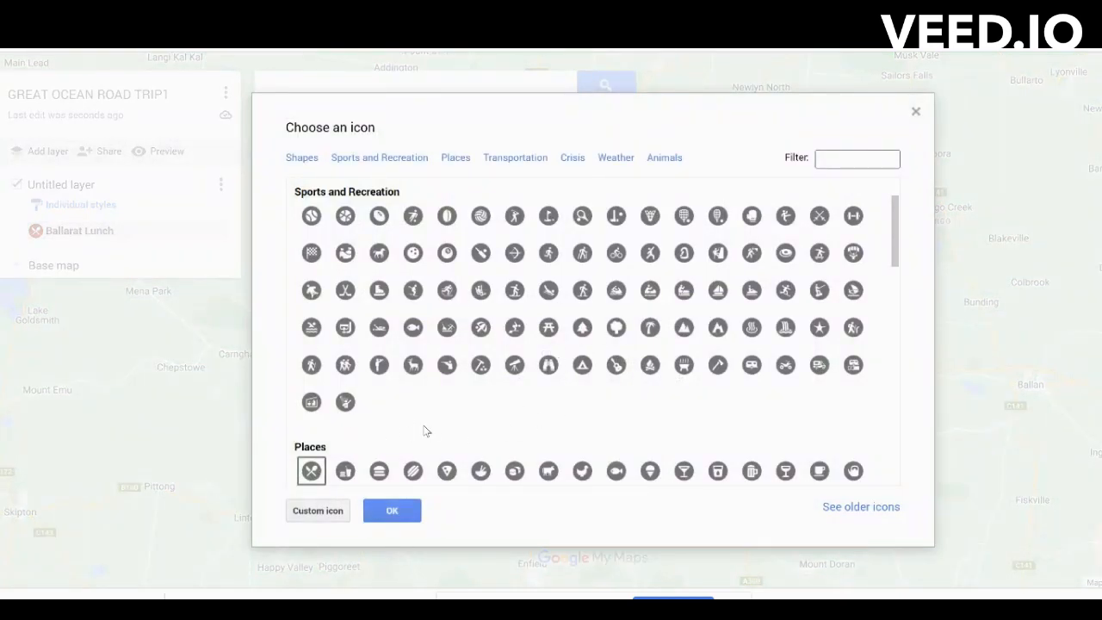
{"action": "left_click", "coordinate": [346, 472]}
{"action": "left_click", "coordinate": [379, 472]}
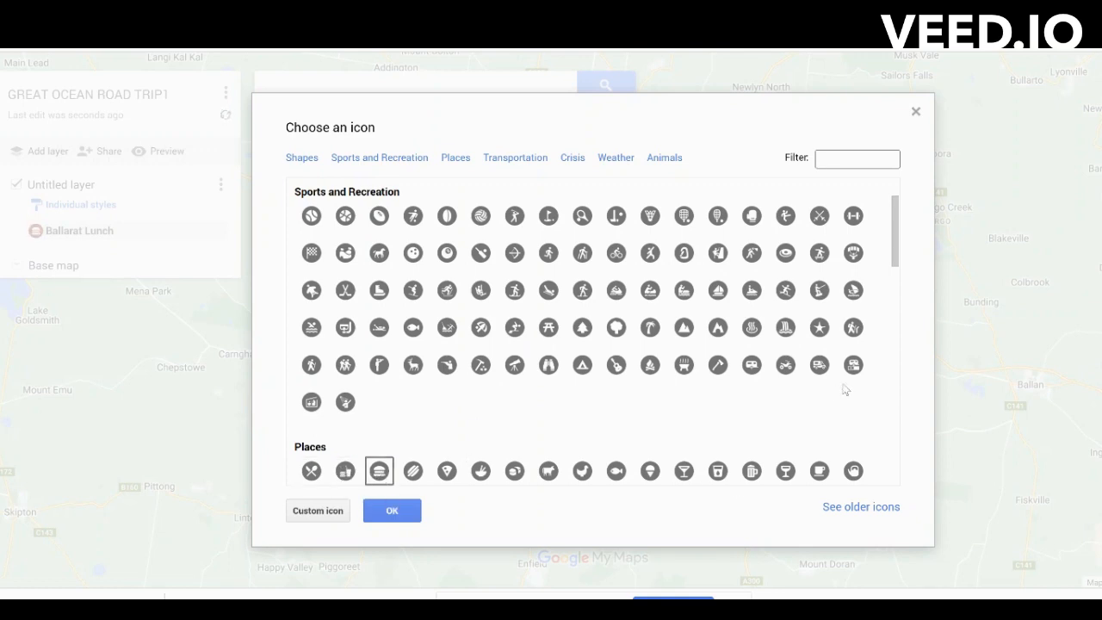
{"action": "left_click", "coordinate": [392, 511]}
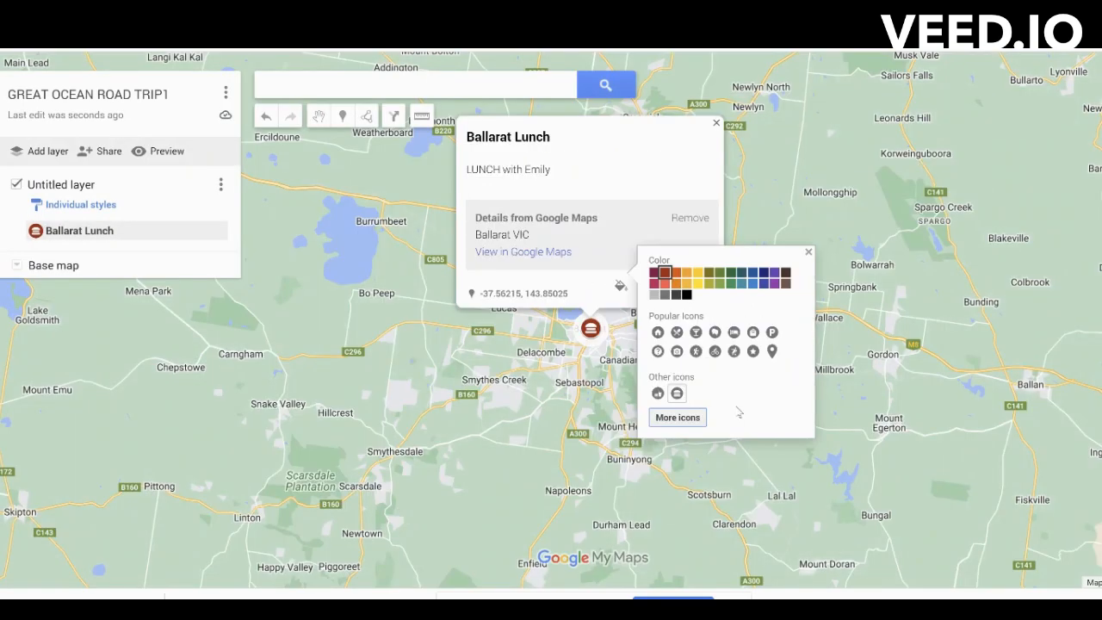
{"action": "left_click", "coordinate": [615, 340]}
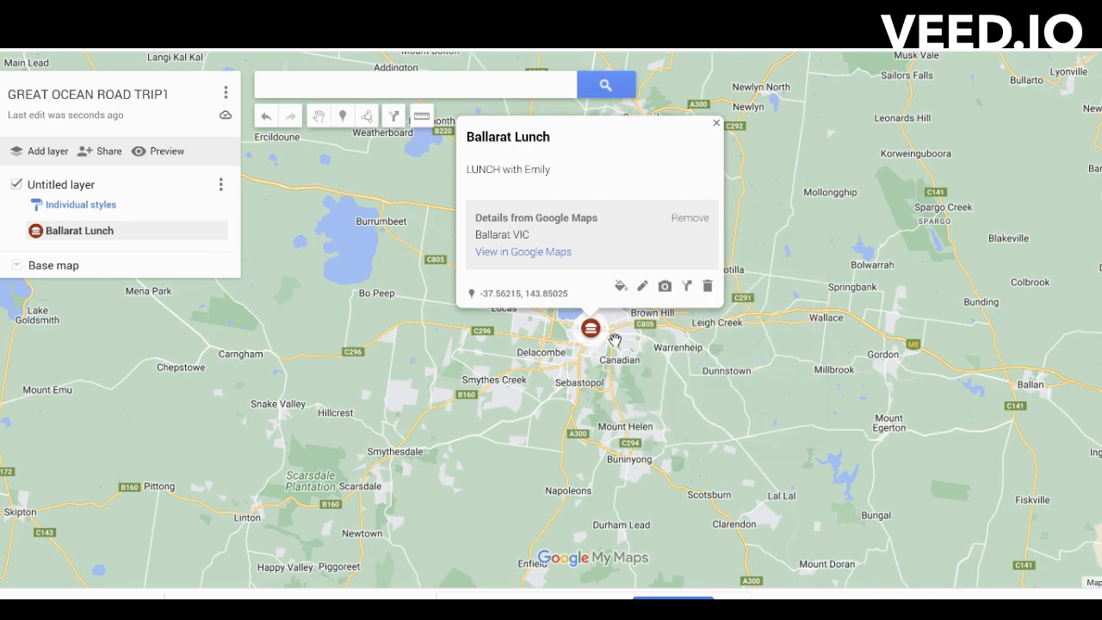
{"action": "left_click", "coordinate": [615, 340]}
Locate Port Campbell on the coast southwest of Ballarat and examine the area around it.
{"action": "scroll", "coordinate": [615, 340], "scroll_direction": "down", "scroll_amount": 2}
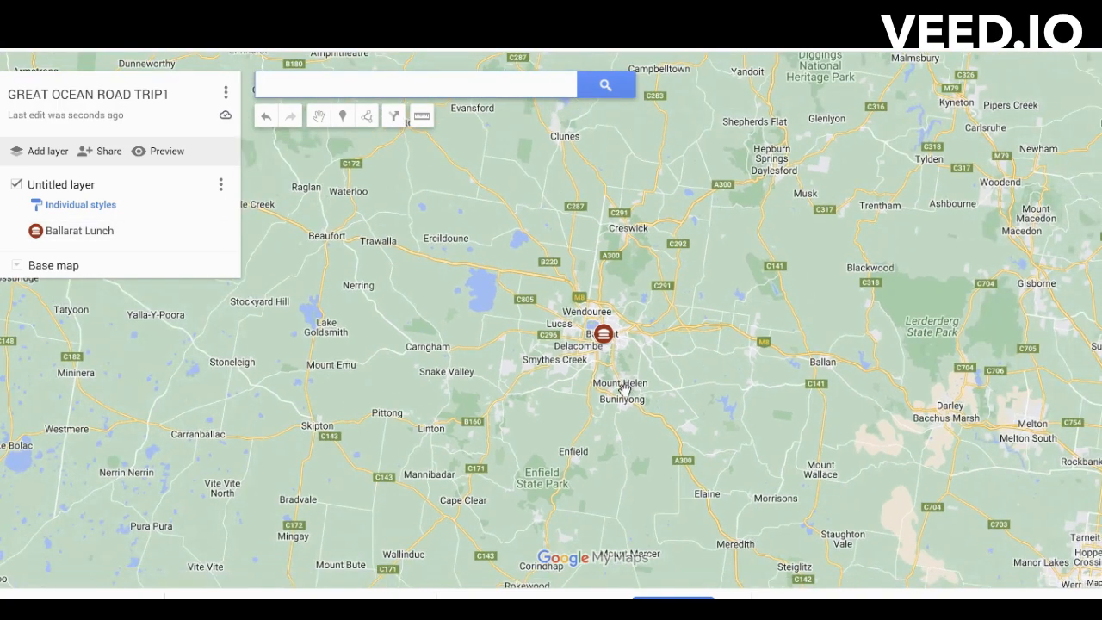
{"action": "left_click_drag", "start_coordinate": [590, 438], "coordinate": [717, 237]}
{"action": "scroll", "coordinate": [717, 237], "scroll_direction": "down", "scroll_amount": 2}
{"action": "left_click_drag", "start_coordinate": [607, 425], "coordinate": [684, 151]}
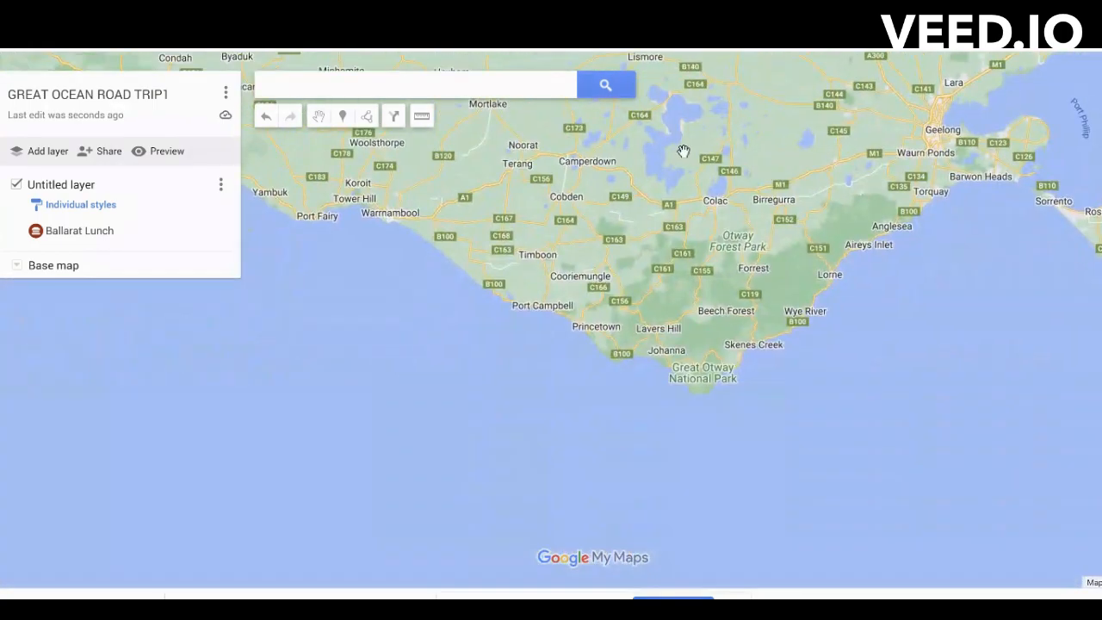
{"action": "scroll", "coordinate": [557, 305], "scroll_direction": "up", "scroll_amount": 4}
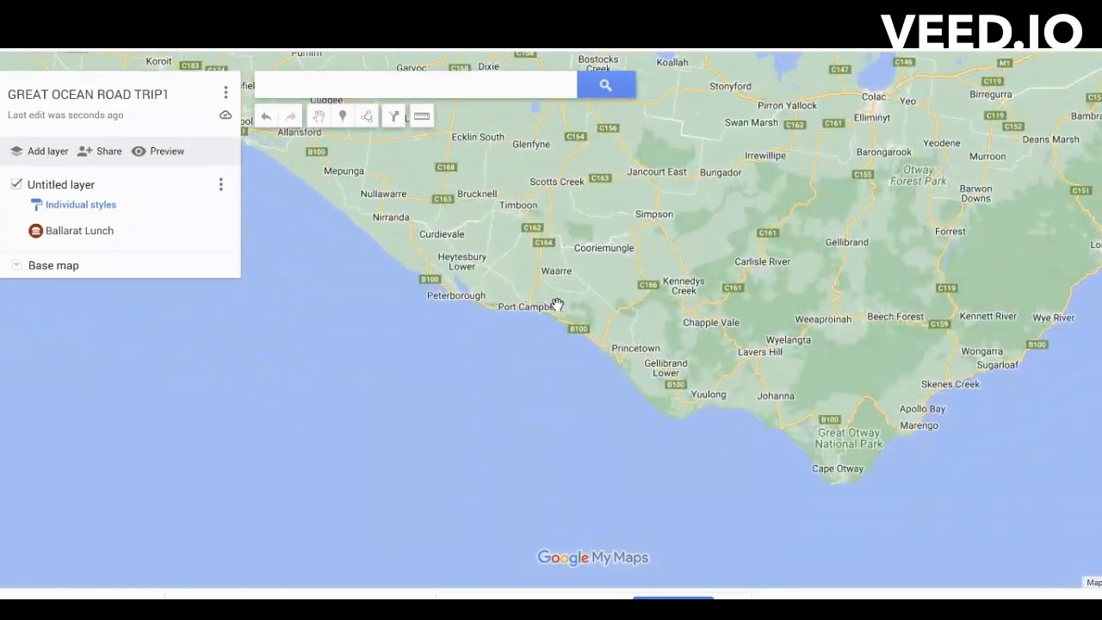
{"action": "scroll", "coordinate": [506, 305], "scroll_direction": "up", "scroll_amount": 5}
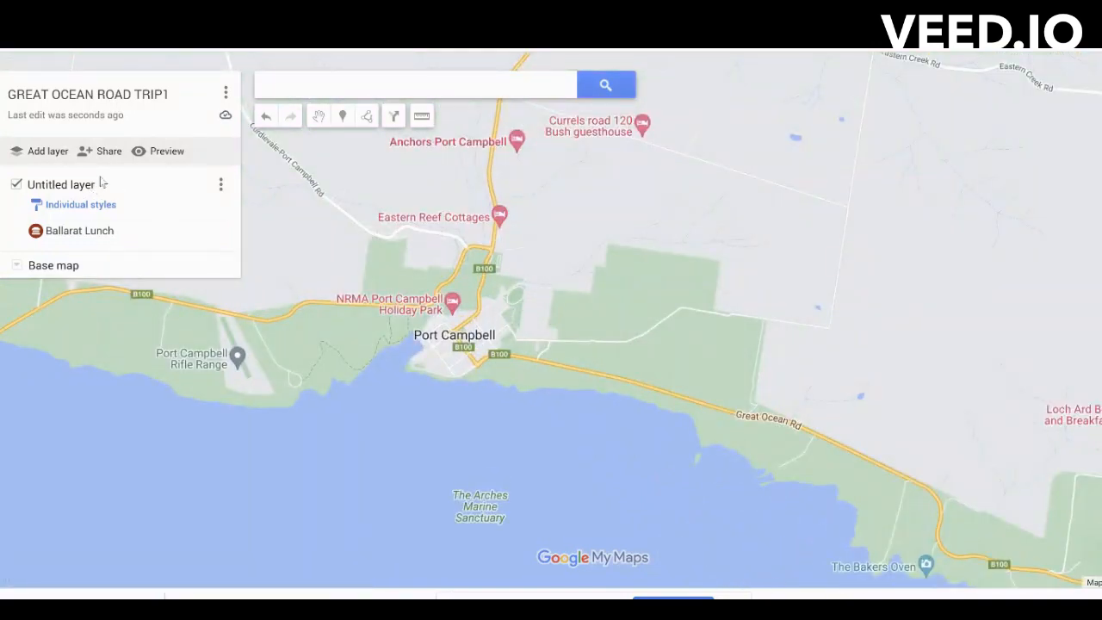
Rename the untitled layer containing Ballarat Lunch as DAY 1.
{"action": "left_click", "coordinate": [221, 185]}
{"action": "left_click", "coordinate": [151, 211]}
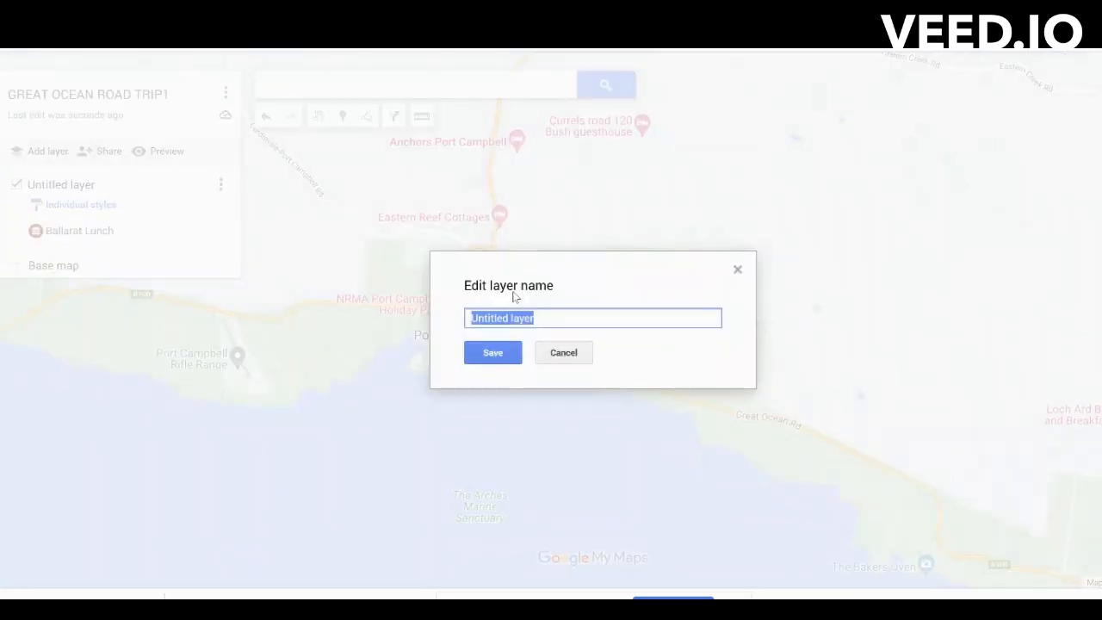
{"action": "type", "text": "DAY 1"}
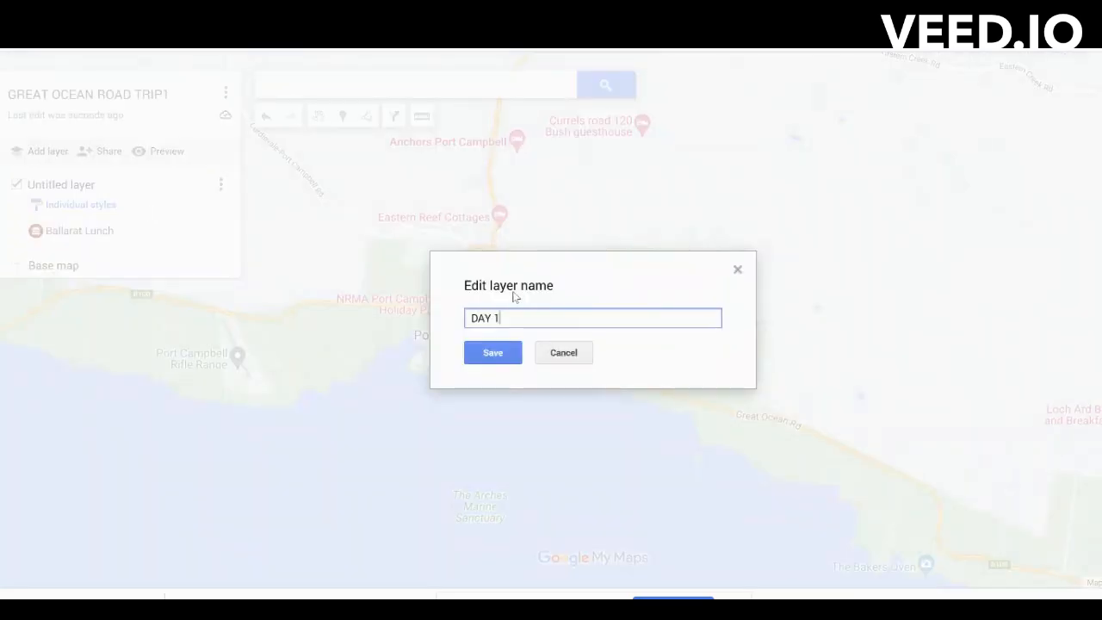
{"action": "left_click", "coordinate": [499, 355]}
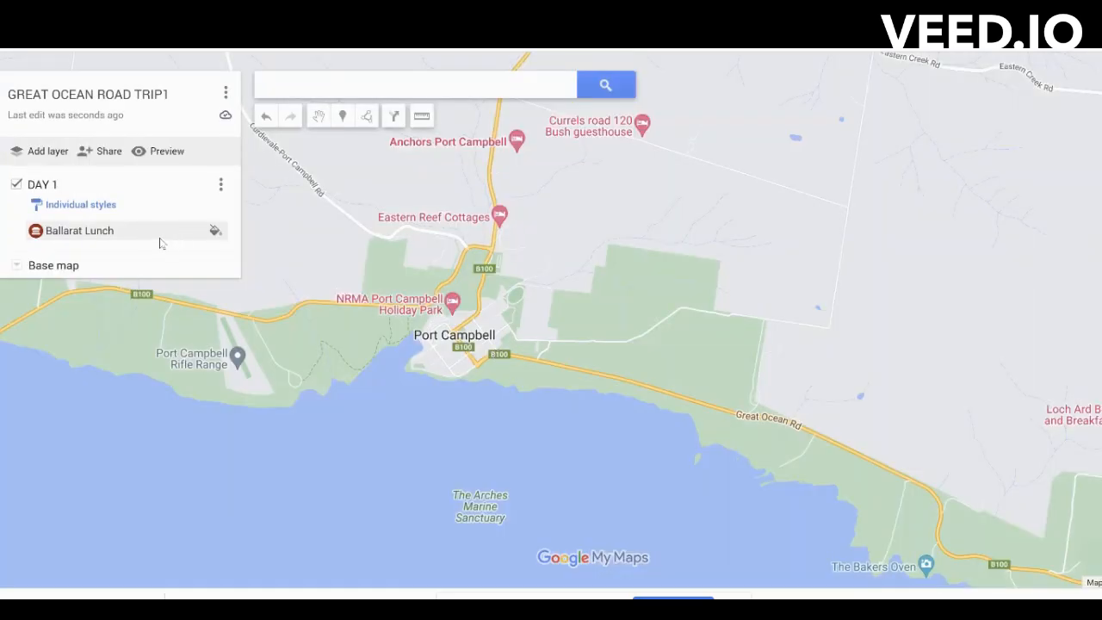
Examine the area from the Ballarat Lunch marker south to the coast and west towards Warrnambool and Port Fairy.
{"action": "left_click", "coordinate": [160, 238]}
{"action": "scroll", "coordinate": [622, 304], "scroll_direction": "down", "scroll_amount": 4}
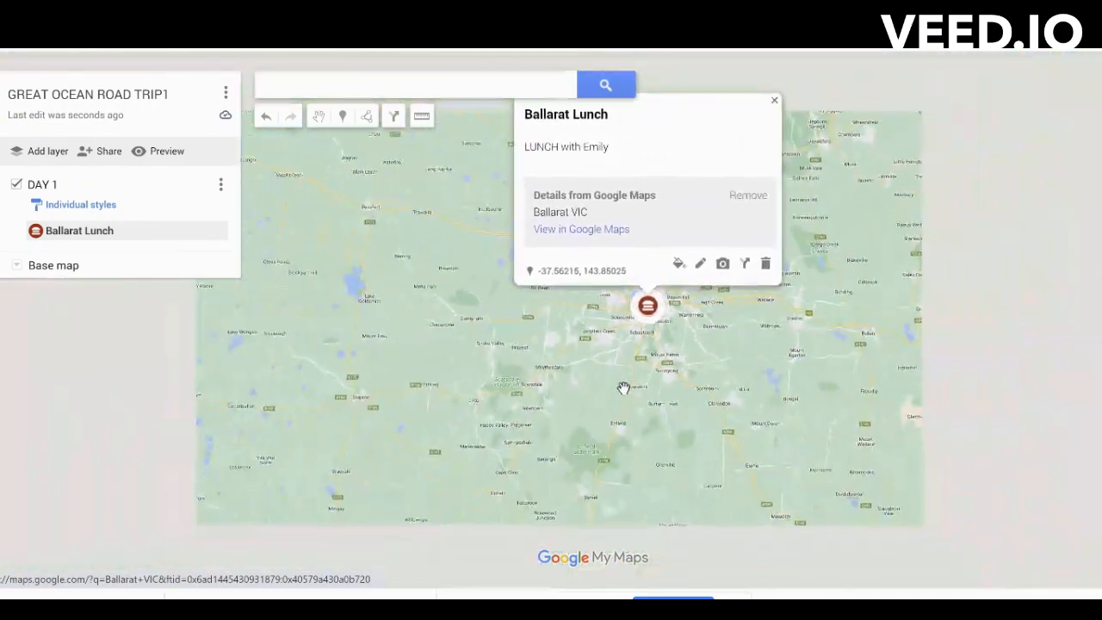
{"action": "left_click_drag", "start_coordinate": [625, 387], "coordinate": [681, 122]}
{"action": "left_click_drag", "start_coordinate": [596, 396], "coordinate": [642, 174]}
{"action": "left_click_drag", "start_coordinate": [595, 435], "coordinate": [716, 212]}
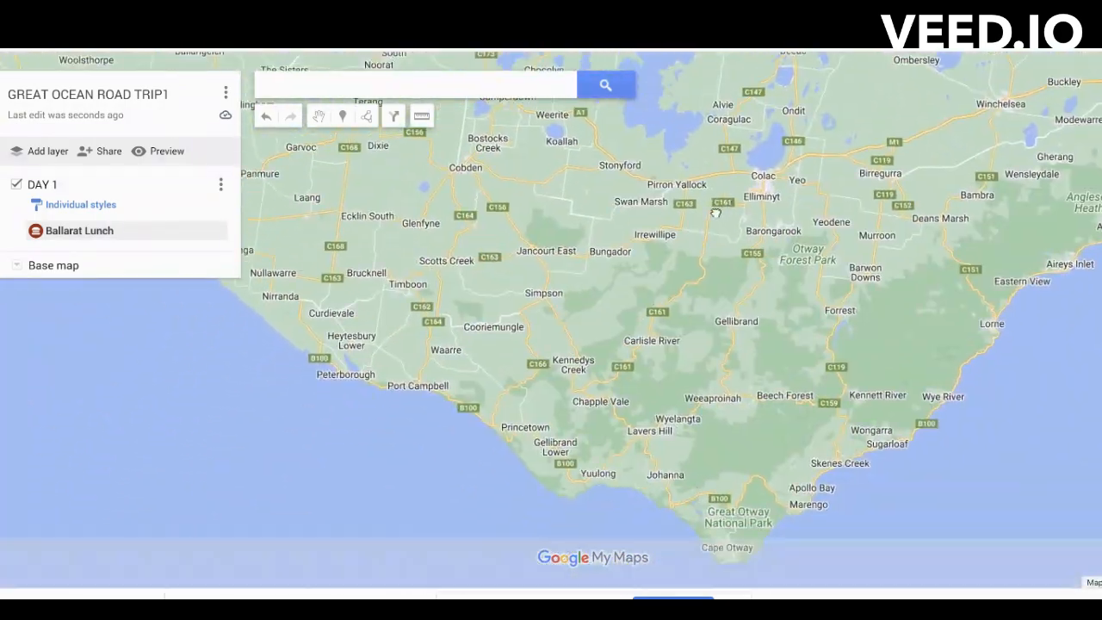
{"action": "left_click_drag", "start_coordinate": [468, 374], "coordinate": [818, 446]}
{"action": "scroll", "coordinate": [543, 299], "scroll_direction": "down", "scroll_amount": 1}
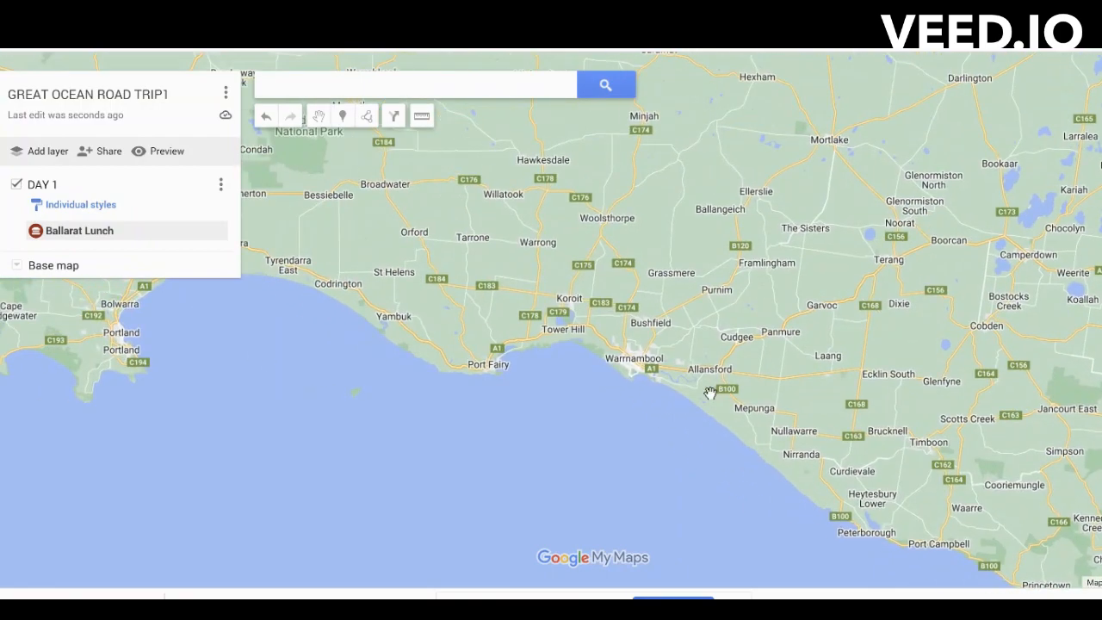
Find Southern Ocean Motor Inn on Lord St in Port Campbell and add it to the DAY 1 layer.
{"action": "scroll", "coordinate": [830, 462], "scroll_direction": "up", "scroll_amount": 2}
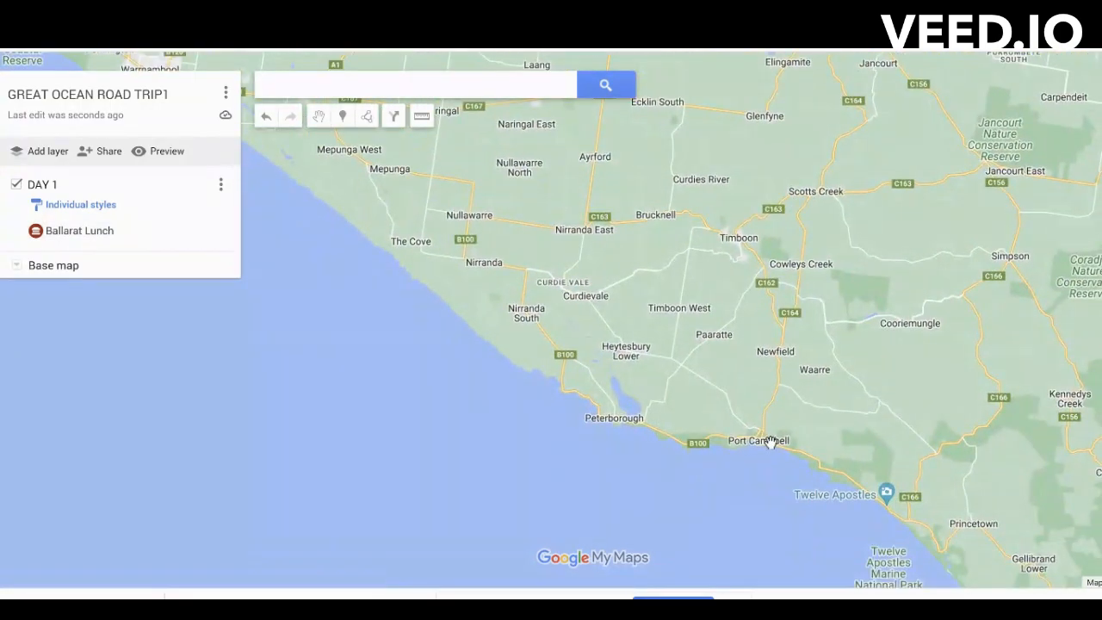
{"action": "scroll", "coordinate": [769, 444], "scroll_direction": "up", "scroll_amount": 2}
{"action": "scroll", "coordinate": [771, 441], "scroll_direction": "up", "scroll_amount": 3}
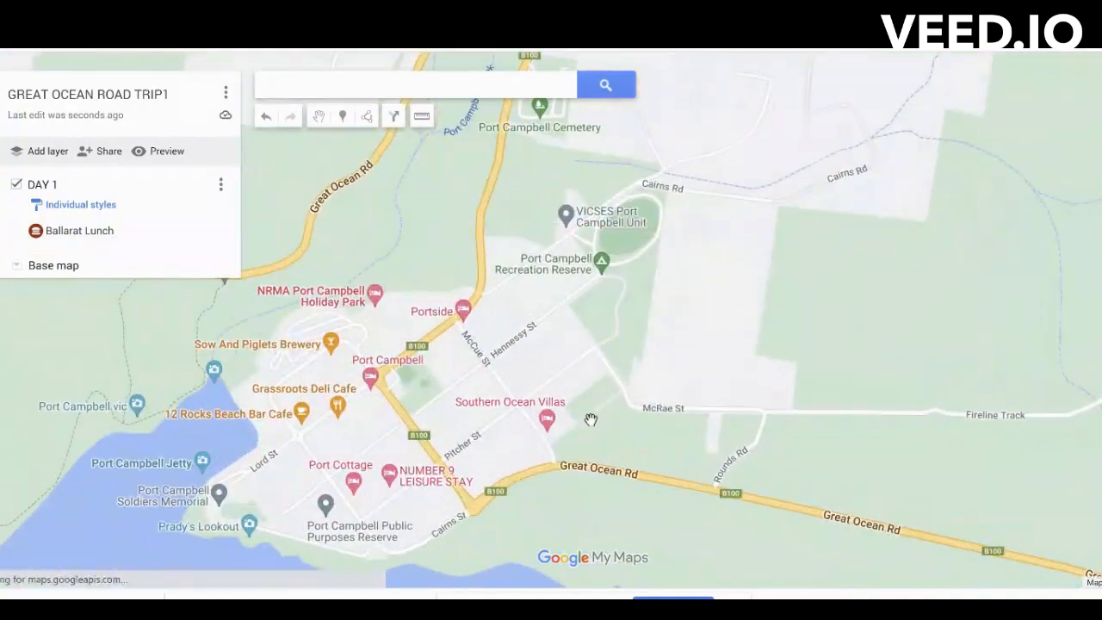
{"action": "left_click_drag", "start_coordinate": [520, 390], "coordinate": [720, 267]}
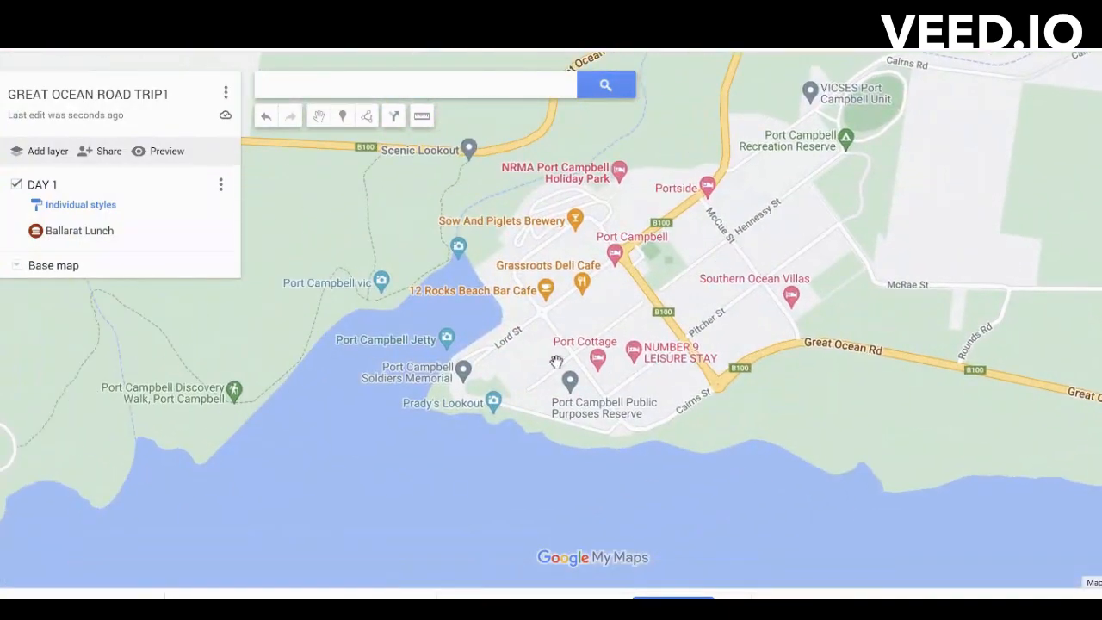
{"action": "scroll", "coordinate": [508, 362], "scroll_direction": "up", "scroll_amount": 1}
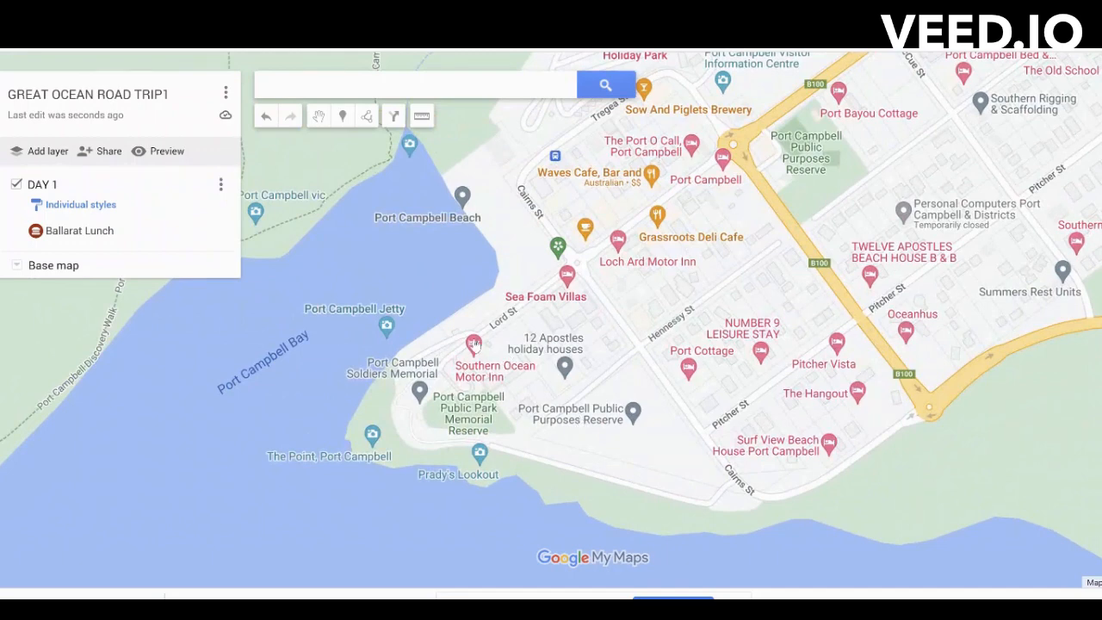
{"action": "left_click", "coordinate": [474, 344]}
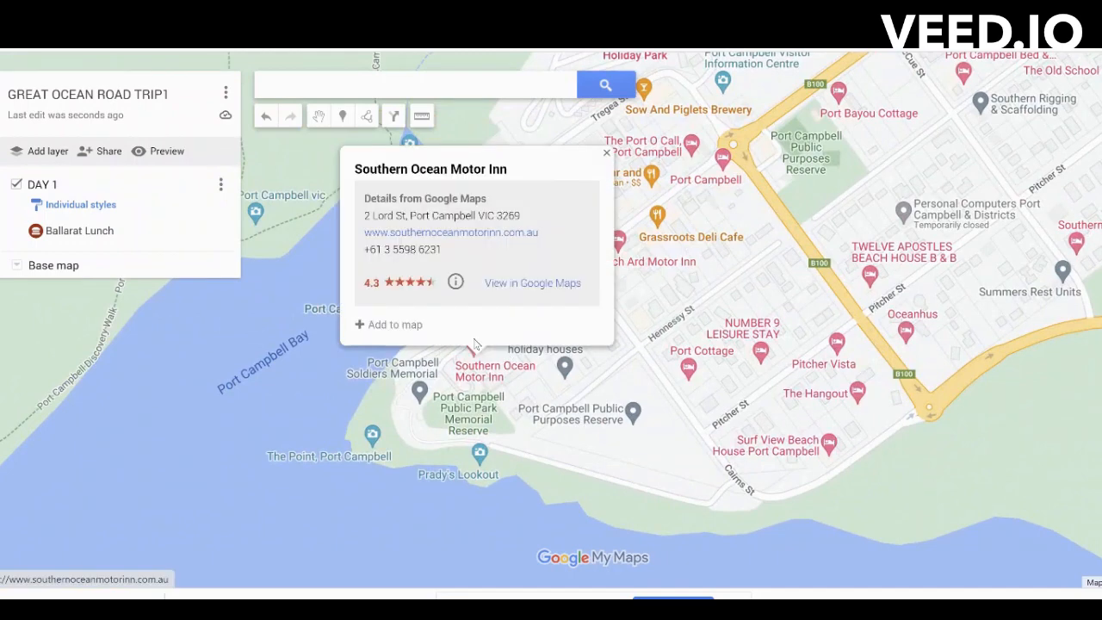
{"action": "left_click", "coordinate": [403, 325]}
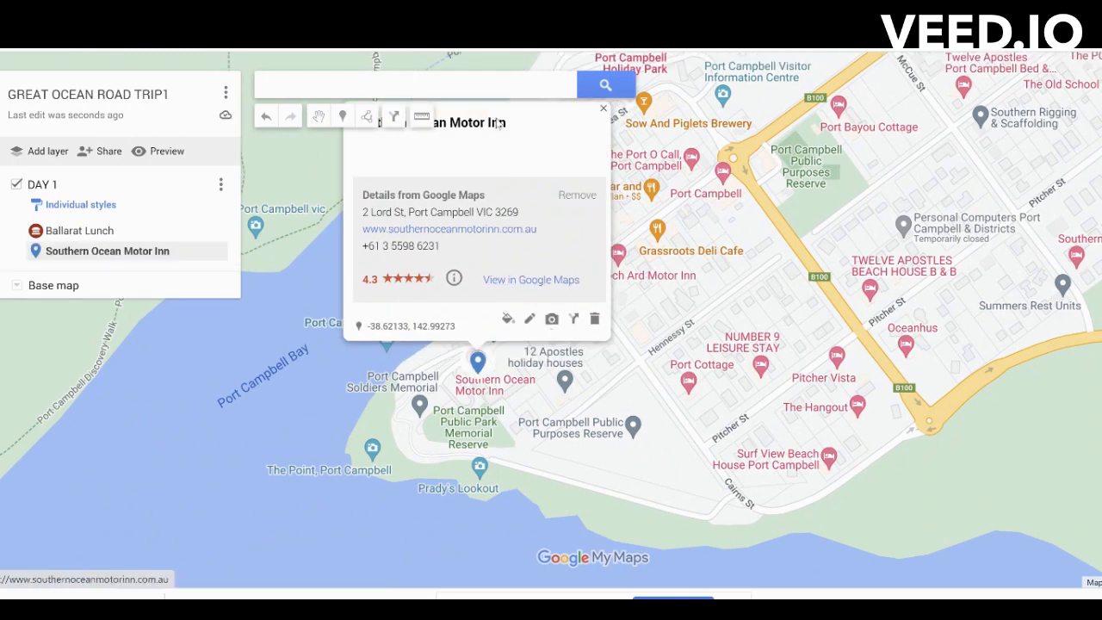
Give Southern Ocean Motor Inn the description "Check in at 2pm - Check out 10 am", save it and close its details.
{"action": "left_click", "coordinate": [530, 319]}
{"action": "left_click", "coordinate": [418, 154]}
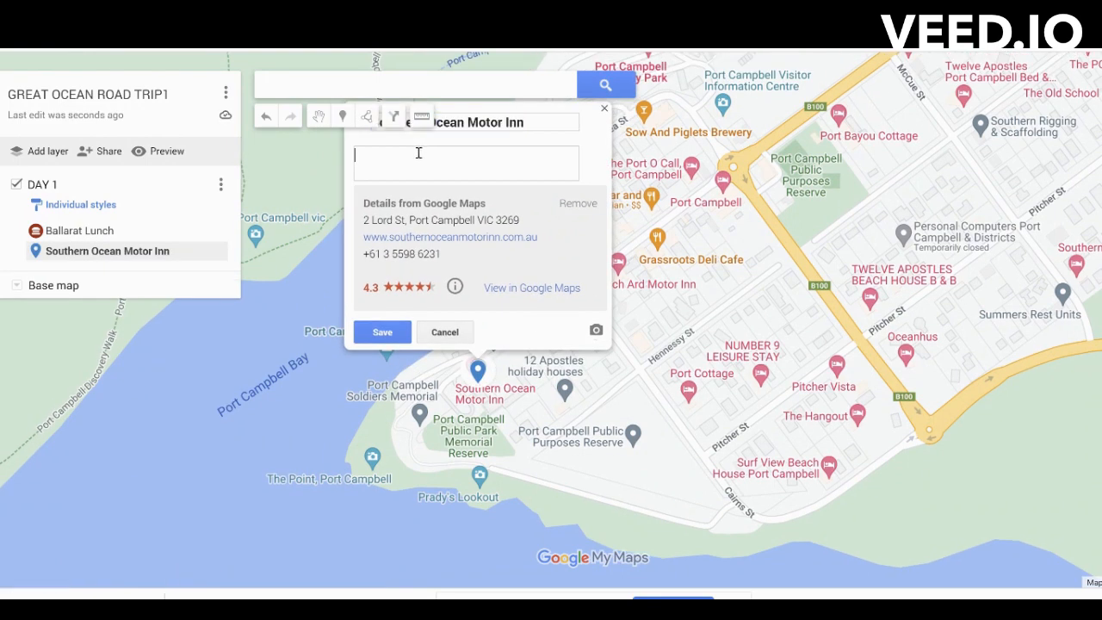
{"action": "type", "text": "CH"}
{"action": "type", "text": "am"}
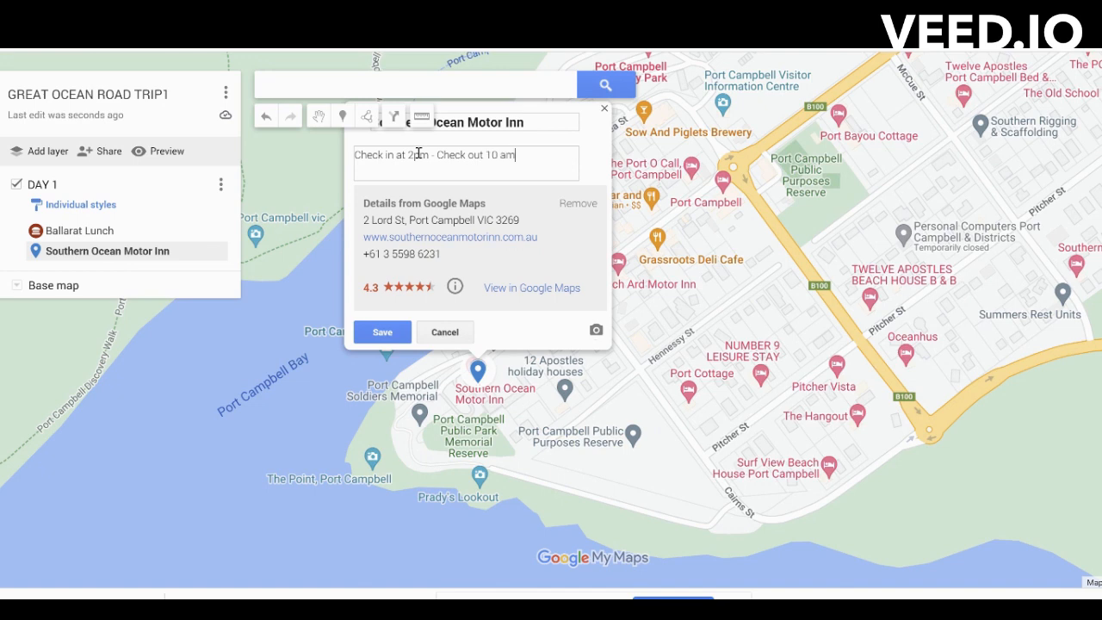
{"action": "left_click", "coordinate": [383, 332]}
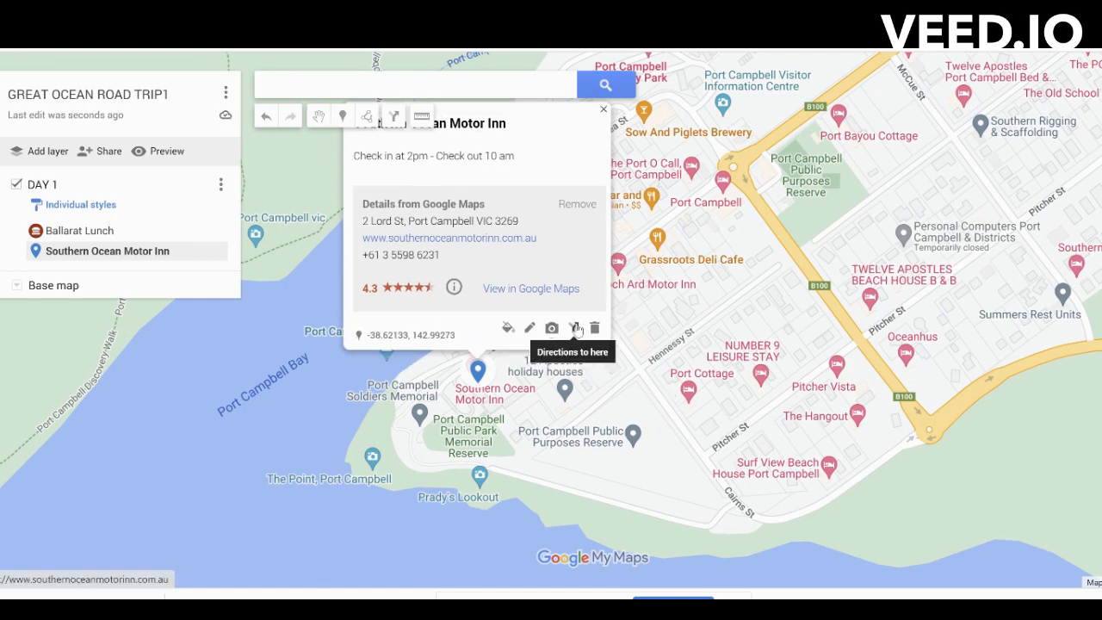
{"action": "left_click", "coordinate": [607, 387]}
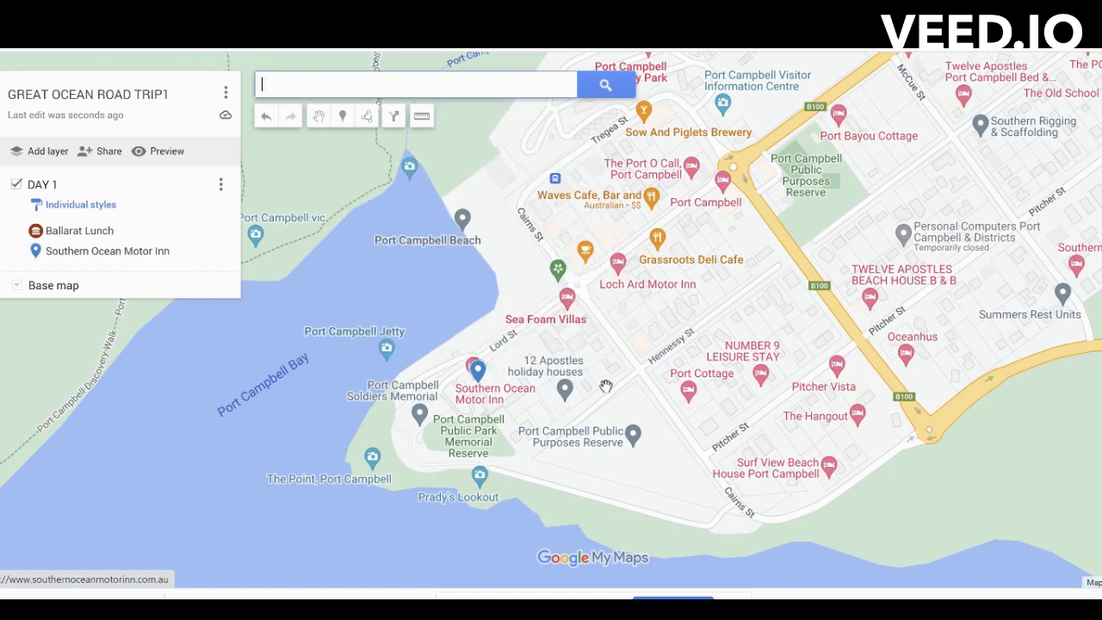
Locate REAL Pizza Pasta Salads on Lord St in Port Campbell and bring up its full place details.
{"action": "left_click_drag", "start_coordinate": [669, 332], "coordinate": [630, 342]}
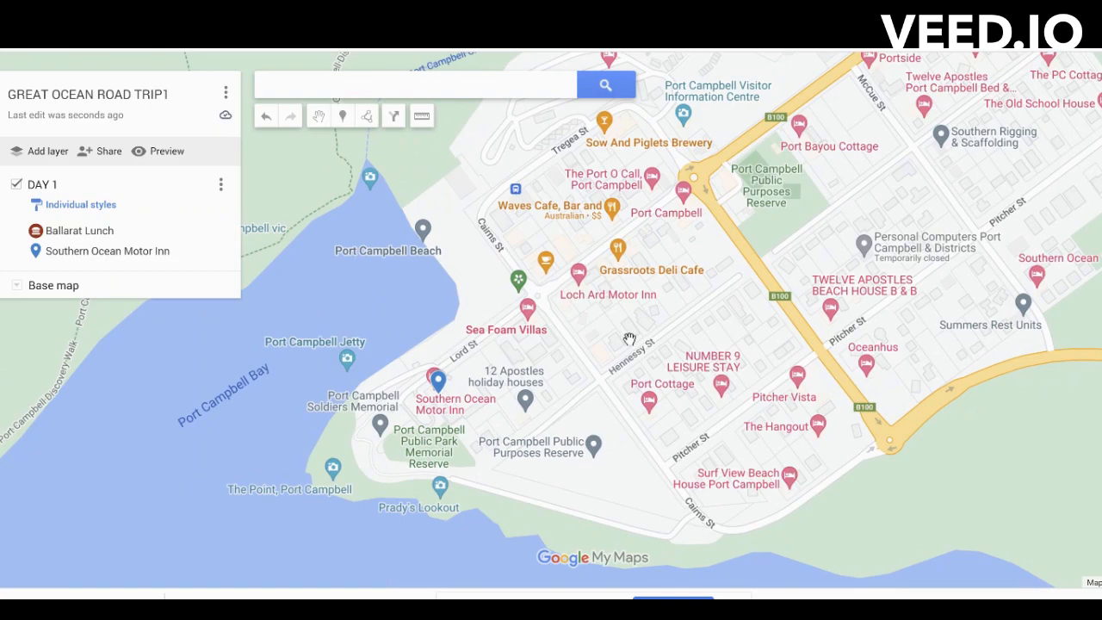
{"action": "scroll", "coordinate": [630, 338], "scroll_direction": "up", "scroll_amount": 3}
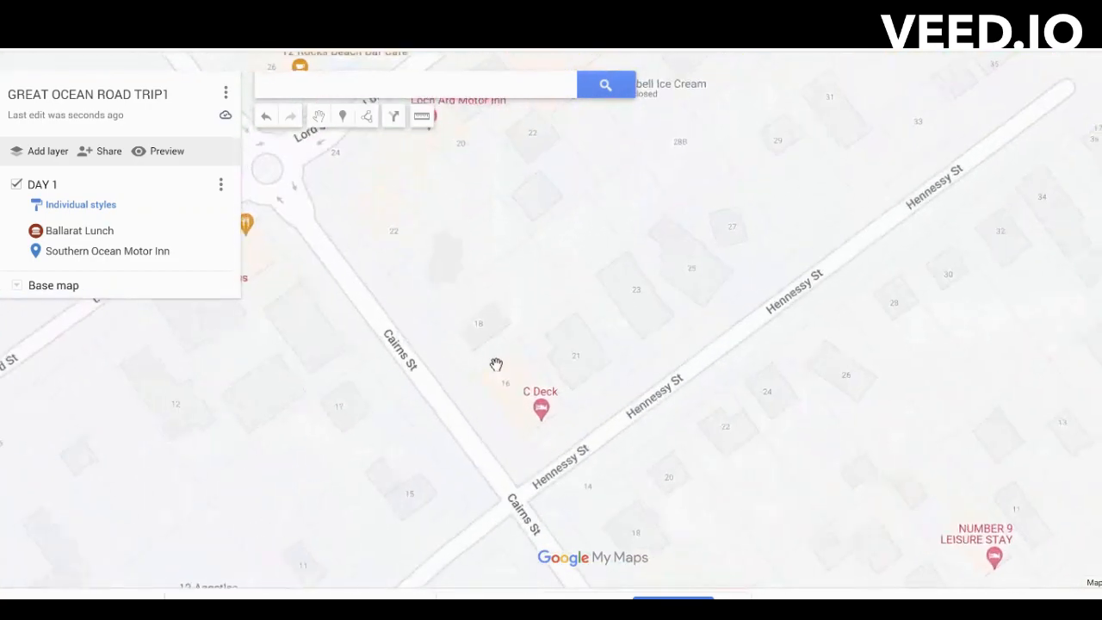
{"action": "scroll", "coordinate": [496, 364], "scroll_direction": "down", "scroll_amount": 3}
{"action": "scroll", "coordinate": [429, 350], "scroll_direction": "up", "scroll_amount": 2}
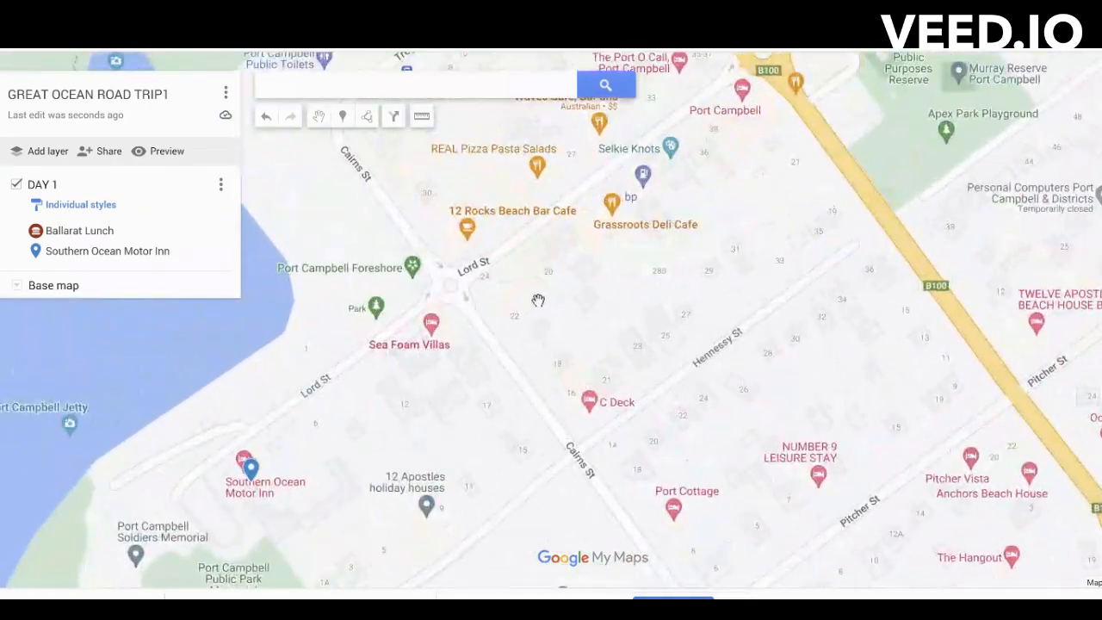
{"action": "left_click_drag", "start_coordinate": [537, 298], "coordinate": [538, 391]}
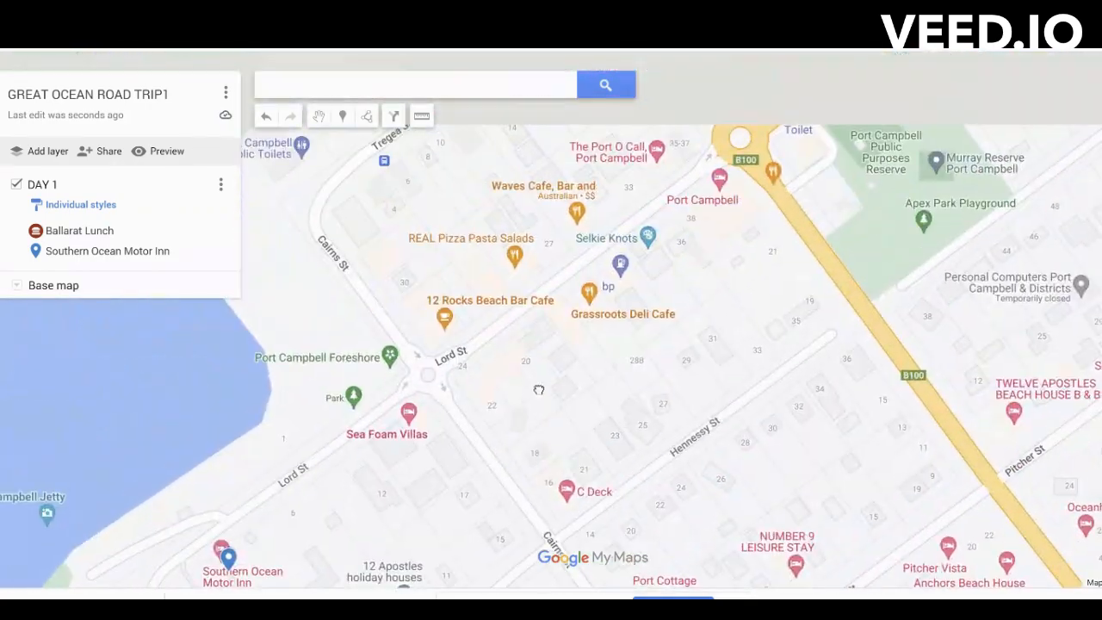
{"action": "left_click", "coordinate": [515, 256]}
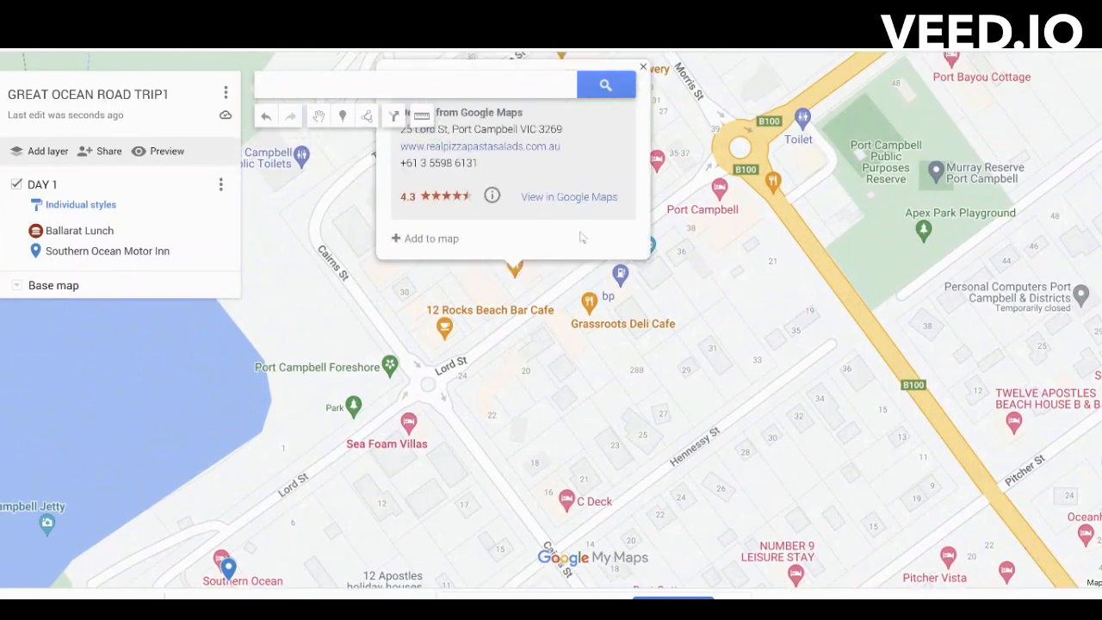
{"action": "left_click_drag", "start_coordinate": [715, 350], "coordinate": [727, 381]}
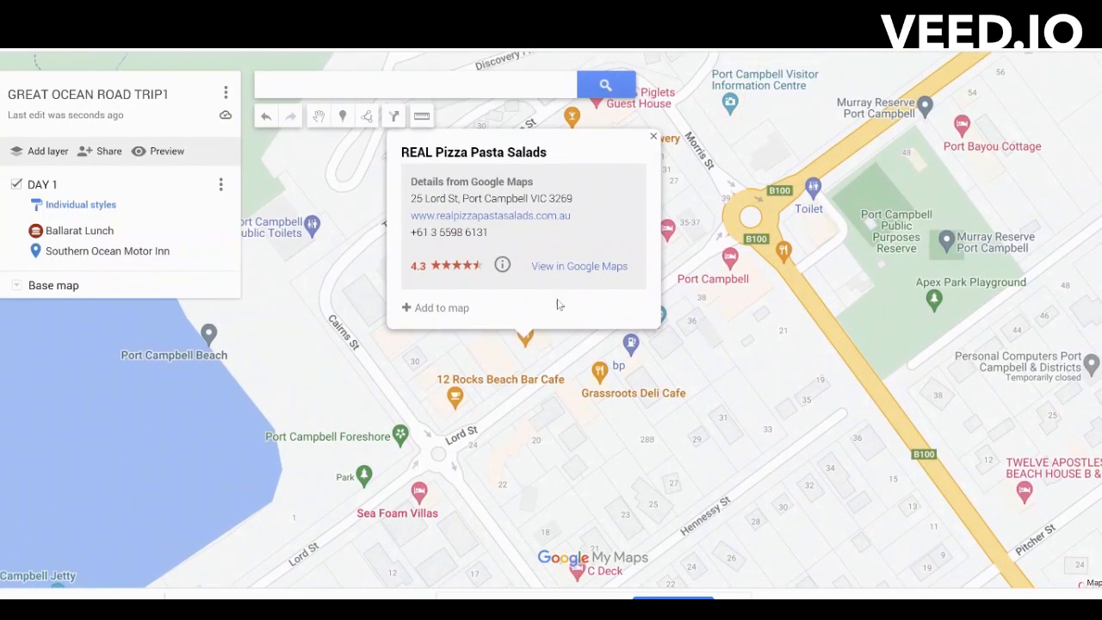
Open the REAL Pizza Pasta Salads website and examine its home page and takeaway menu.
{"action": "left_click", "coordinate": [504, 217]}
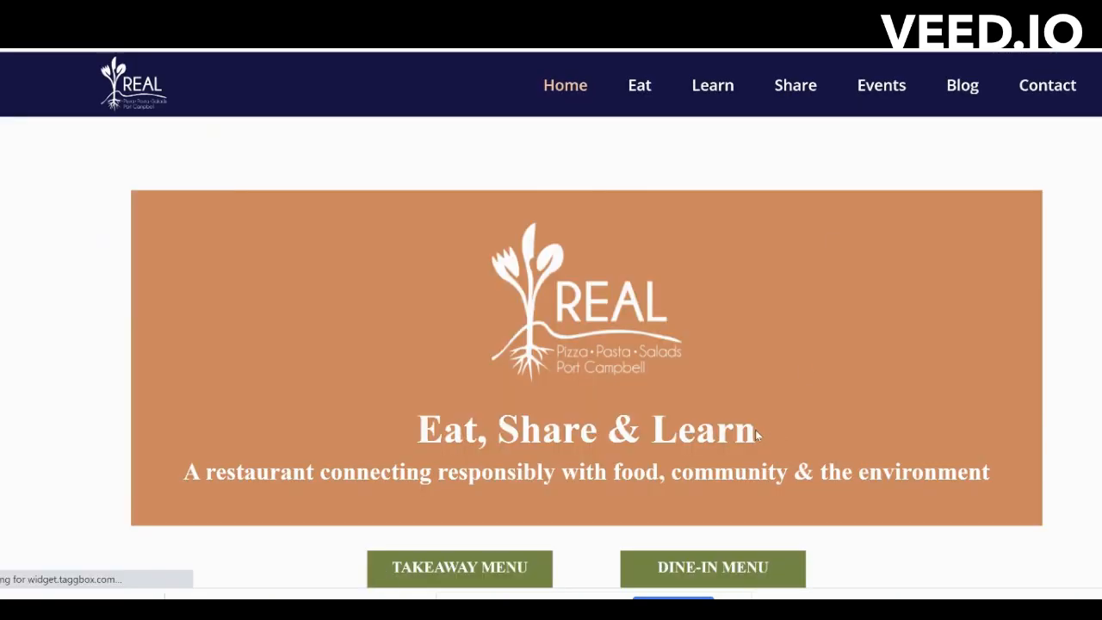
{"action": "scroll", "coordinate": [756, 433], "scroll_direction": "down", "scroll_amount": 3}
{"action": "scroll", "coordinate": [757, 436], "scroll_direction": "down", "scroll_amount": 4}
{"action": "scroll", "coordinate": [757, 436], "scroll_direction": "down", "scroll_amount": 3}
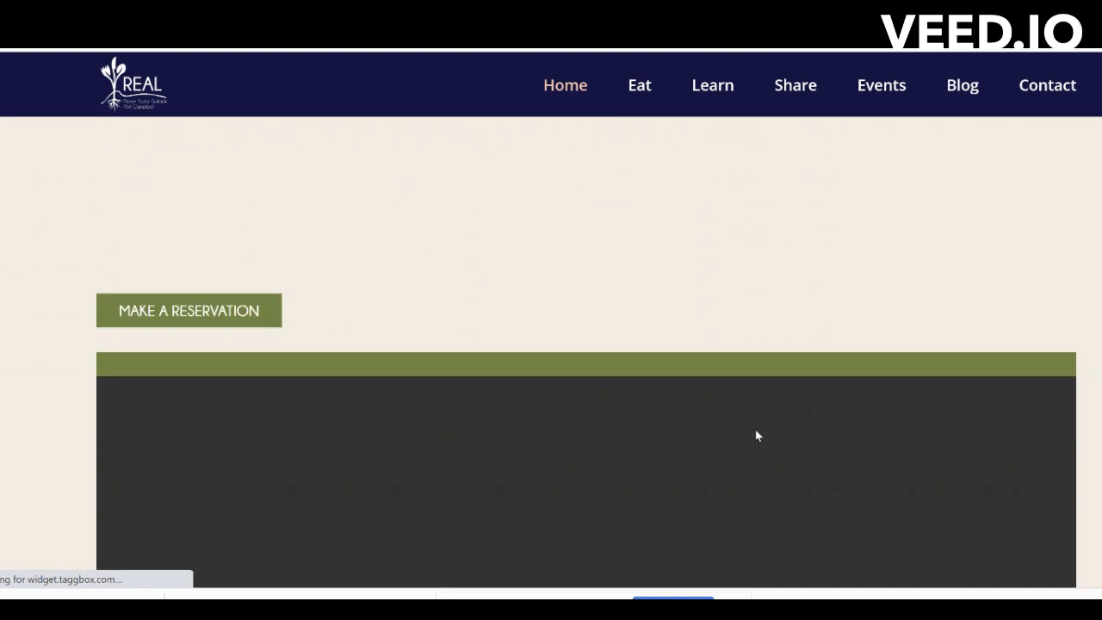
{"action": "scroll", "coordinate": [756, 434], "scroll_direction": "up", "scroll_amount": 10}
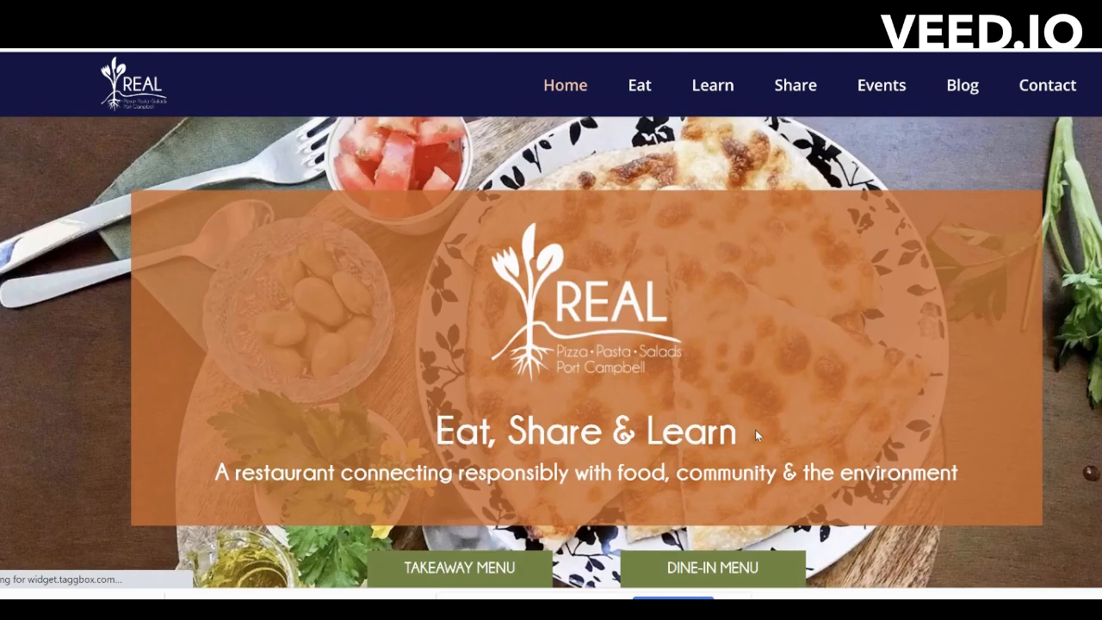
{"action": "scroll", "coordinate": [418, 303], "scroll_direction": "down", "scroll_amount": 4}
{"action": "scroll", "coordinate": [419, 307], "scroll_direction": "up", "scroll_amount": 4}
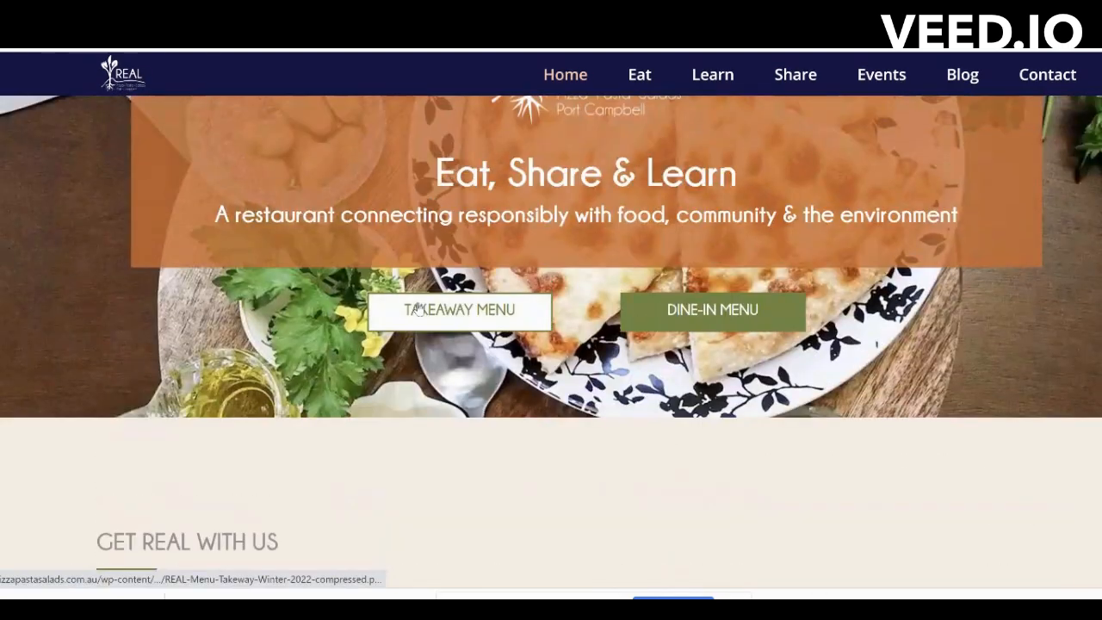
{"action": "left_click", "coordinate": [420, 309]}
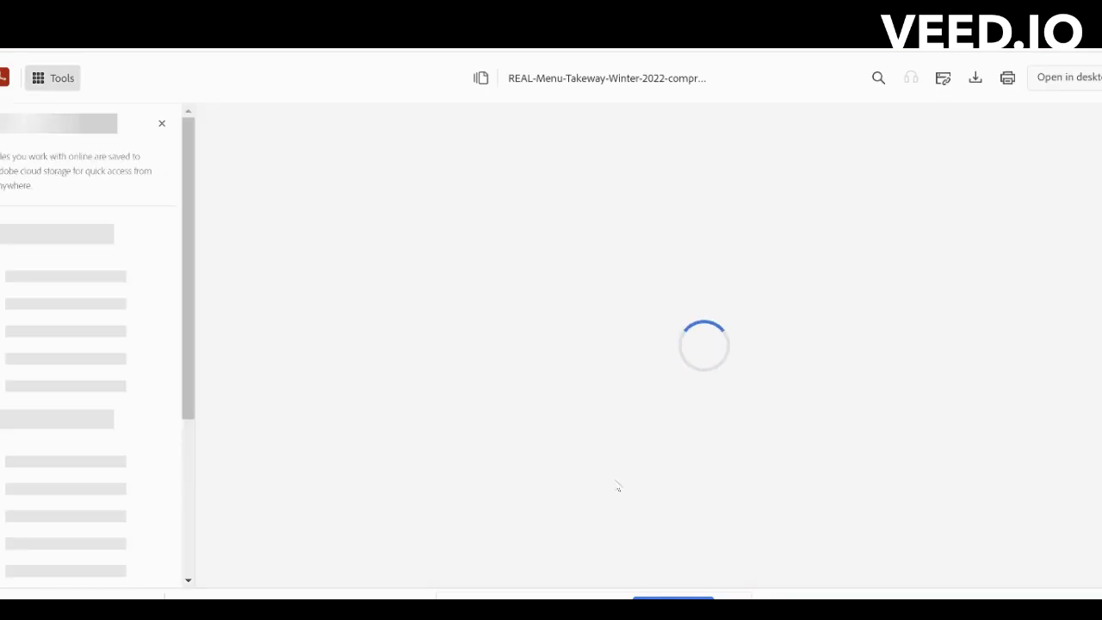
{"action": "scroll", "coordinate": [605, 436], "scroll_direction": "down", "scroll_amount": 10}
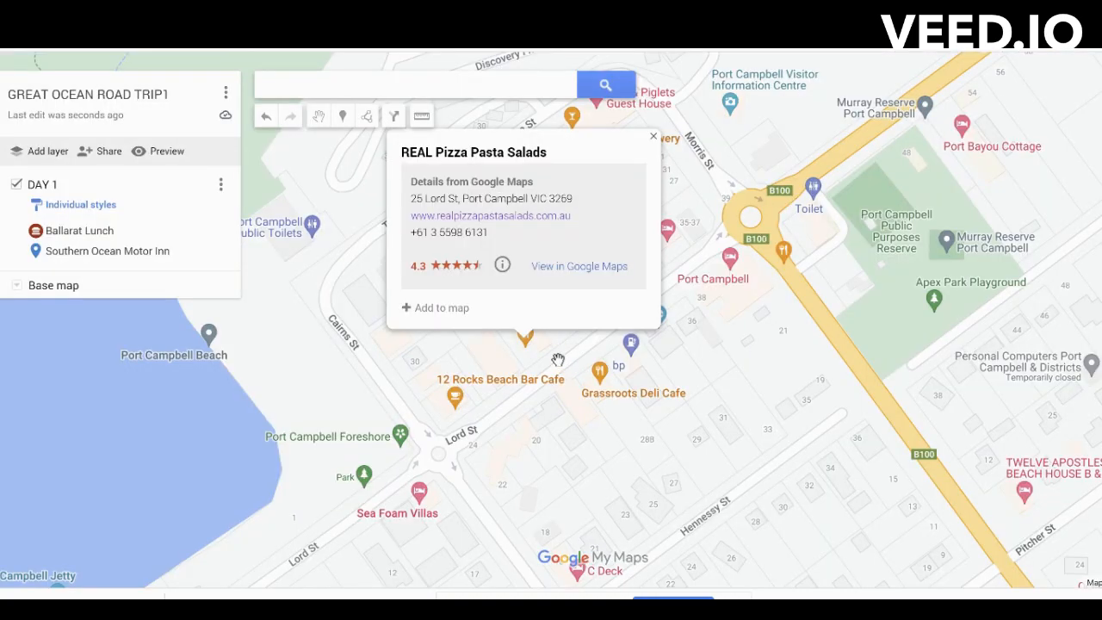
Add REAL Pizza Pasta Salads to the DAY 1 layer and style its marker dark red with the restaurant cutlery icon.
{"action": "left_click_drag", "start_coordinate": [553, 355], "coordinate": [591, 358]}
{"action": "left_click", "coordinate": [476, 313]}
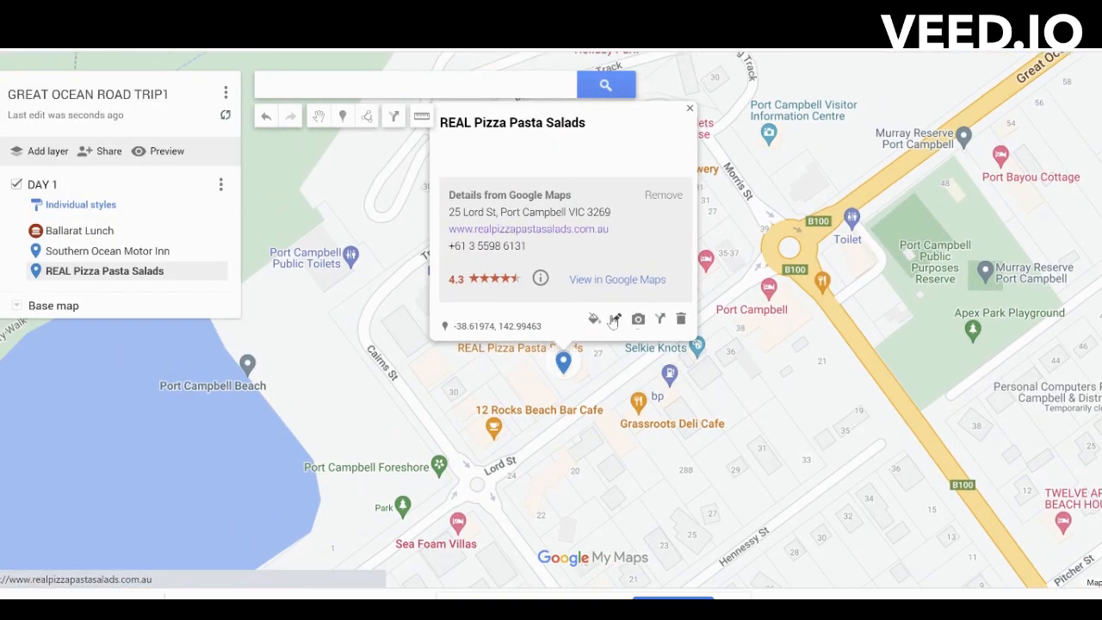
{"action": "left_click", "coordinate": [594, 320]}
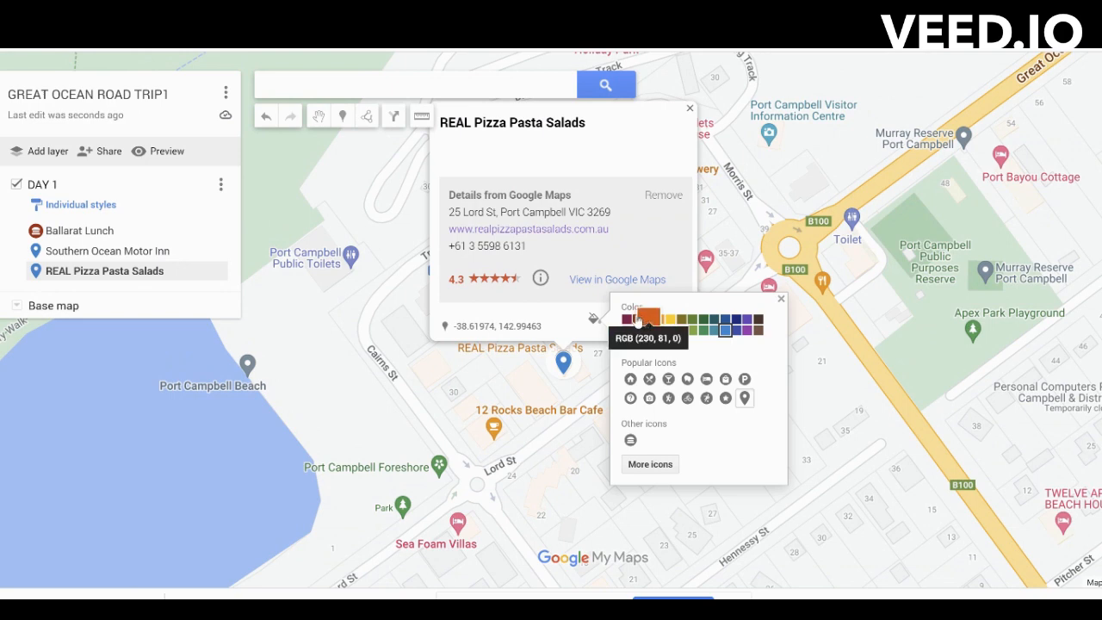
{"action": "left_click", "coordinate": [634, 320]}
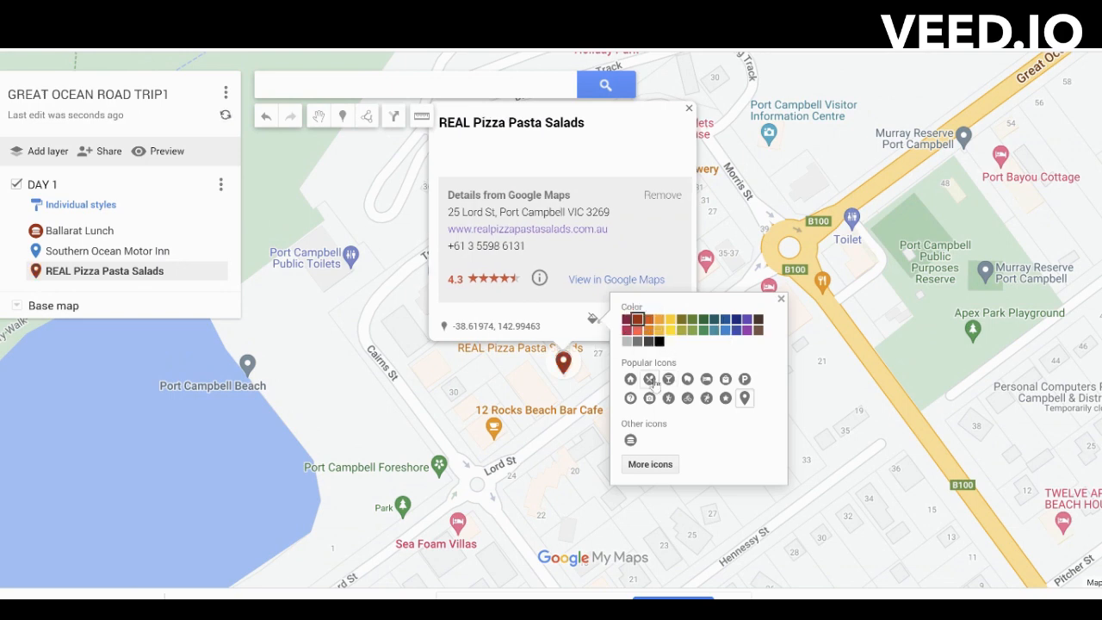
{"action": "left_click", "coordinate": [652, 381]}
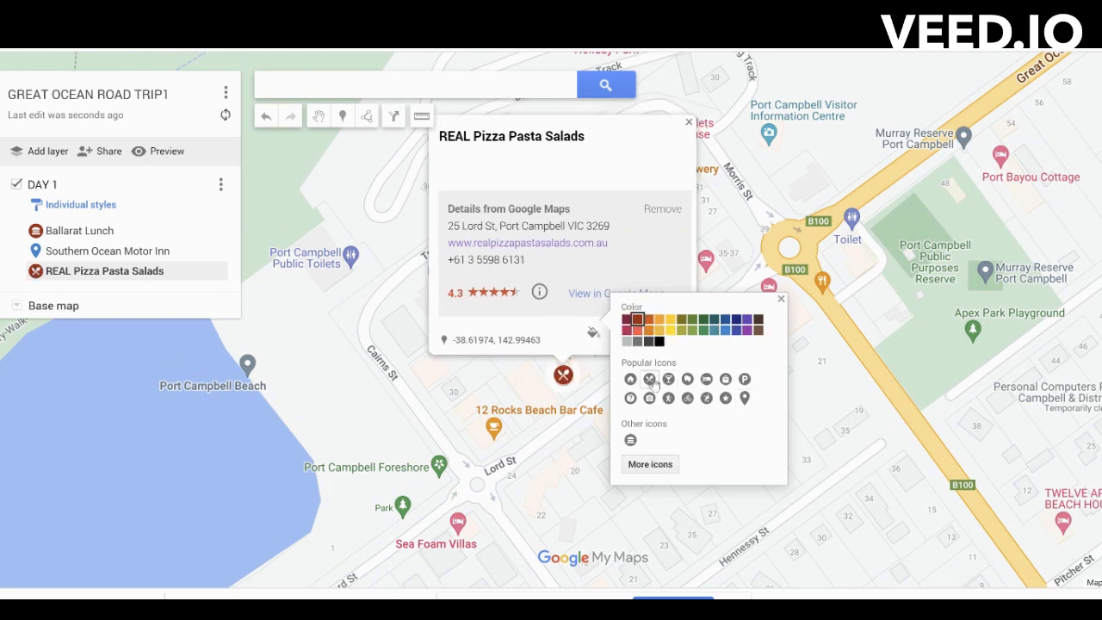
{"action": "left_click", "coordinate": [782, 300]}
Give REAL Pizza Pasta Salads the description "reservation at 6pm", save it and close its details.
{"action": "left_click", "coordinate": [614, 333]}
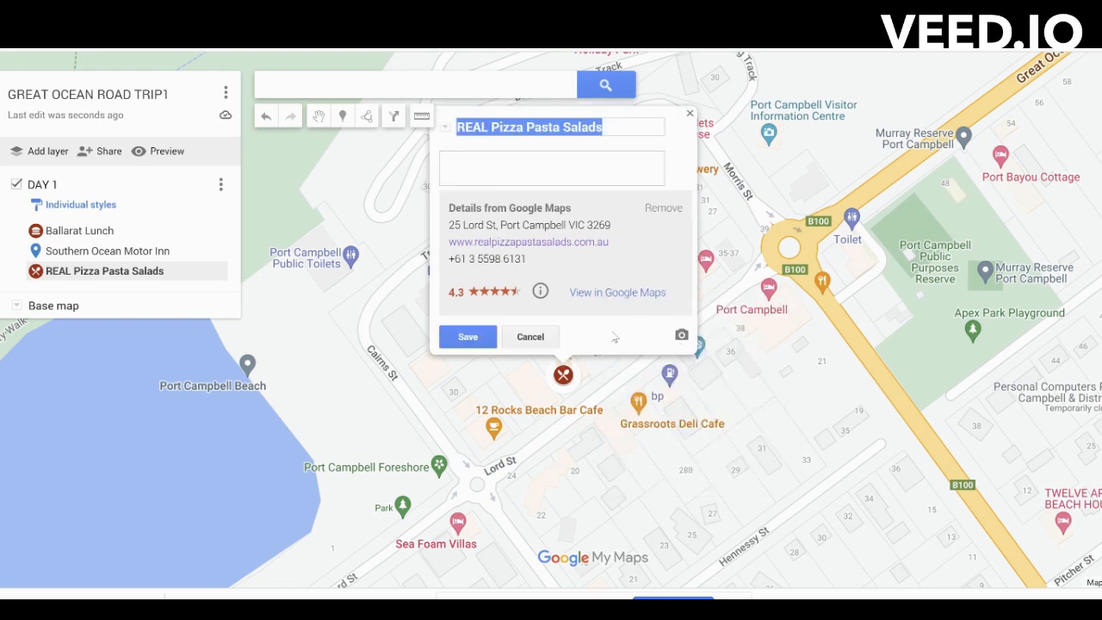
{"action": "left_click", "coordinate": [510, 168]}
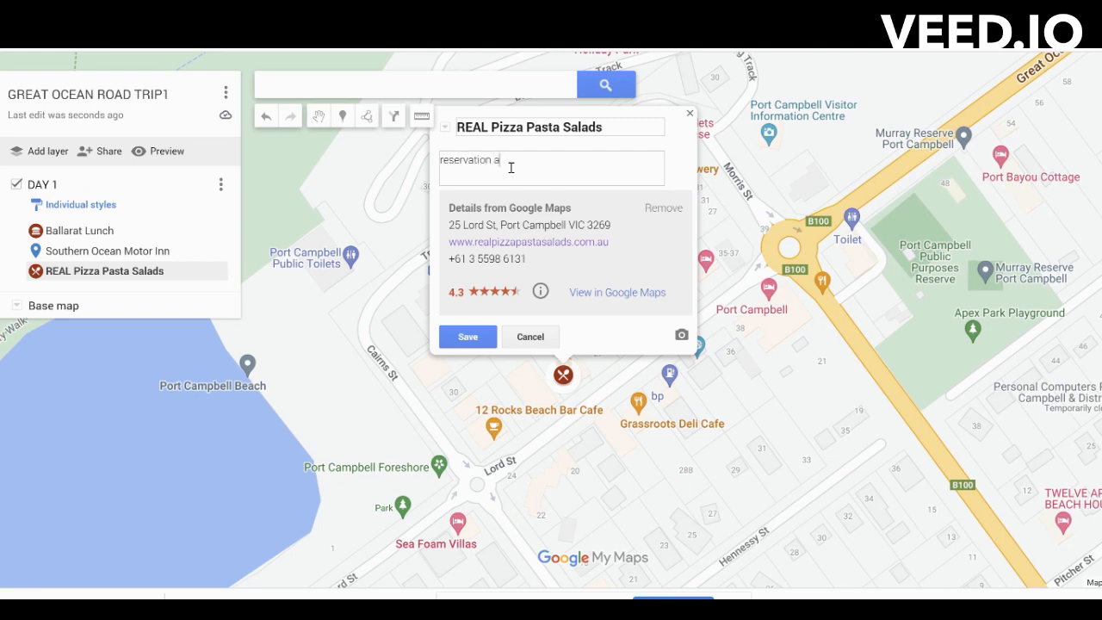
{"action": "left_click", "coordinate": [476, 338]}
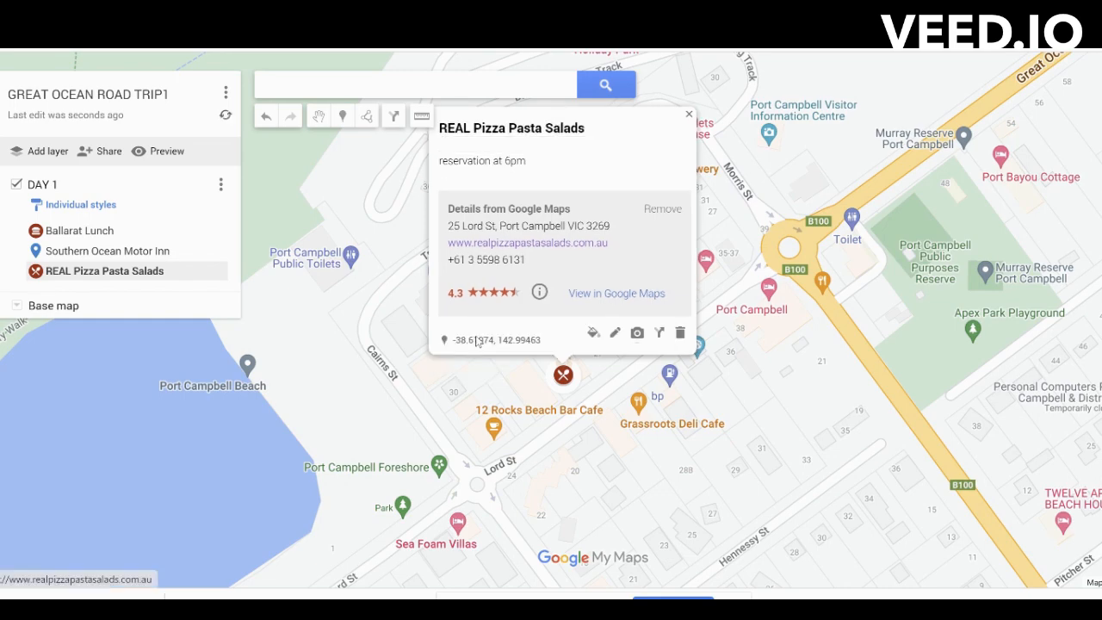
{"action": "left_click", "coordinate": [570, 443]}
Add a new layer to the map and name it DAY 2.
{"action": "scroll", "coordinate": [570, 442], "scroll_direction": "down", "scroll_amount": 2}
{"action": "mouse_move", "coordinate": [569, 441]}
{"action": "left_mouse_down"}
{"action": "mouse_move", "coordinate": [501, 329]}
{"action": "mouse_move", "coordinate": [492, 283]}
{"action": "mouse_move", "coordinate": [517, 299]}
{"action": "left_mouse_up"}
{"action": "scroll", "coordinate": [517, 298], "scroll_direction": "down", "scroll_amount": 1}
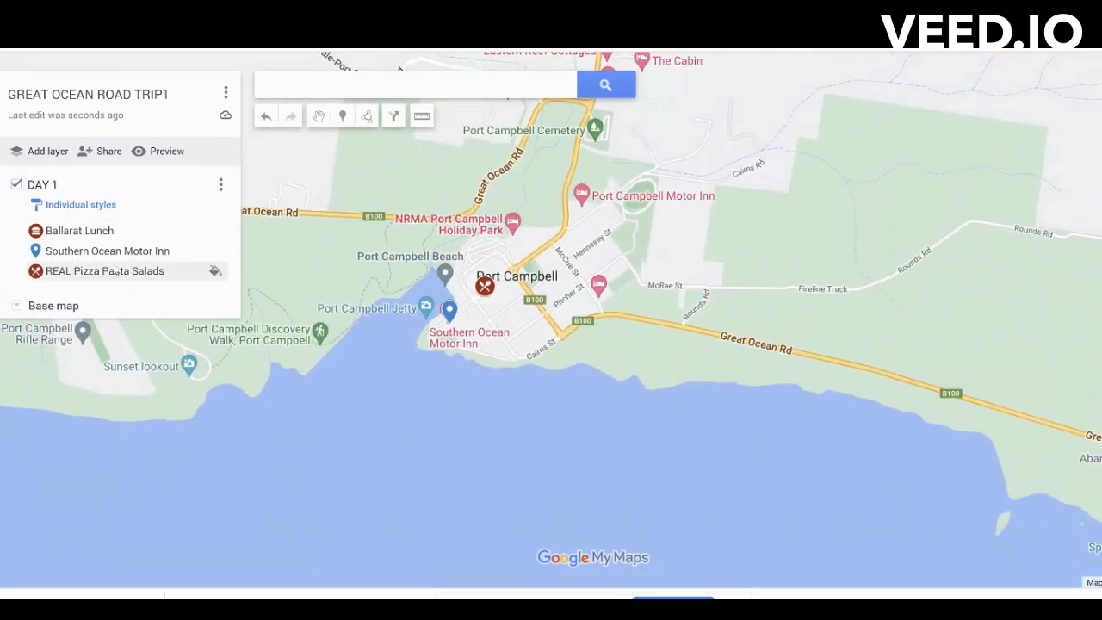
{"action": "left_click", "coordinate": [48, 152]}
{"action": "left_click", "coordinate": [137, 307]}
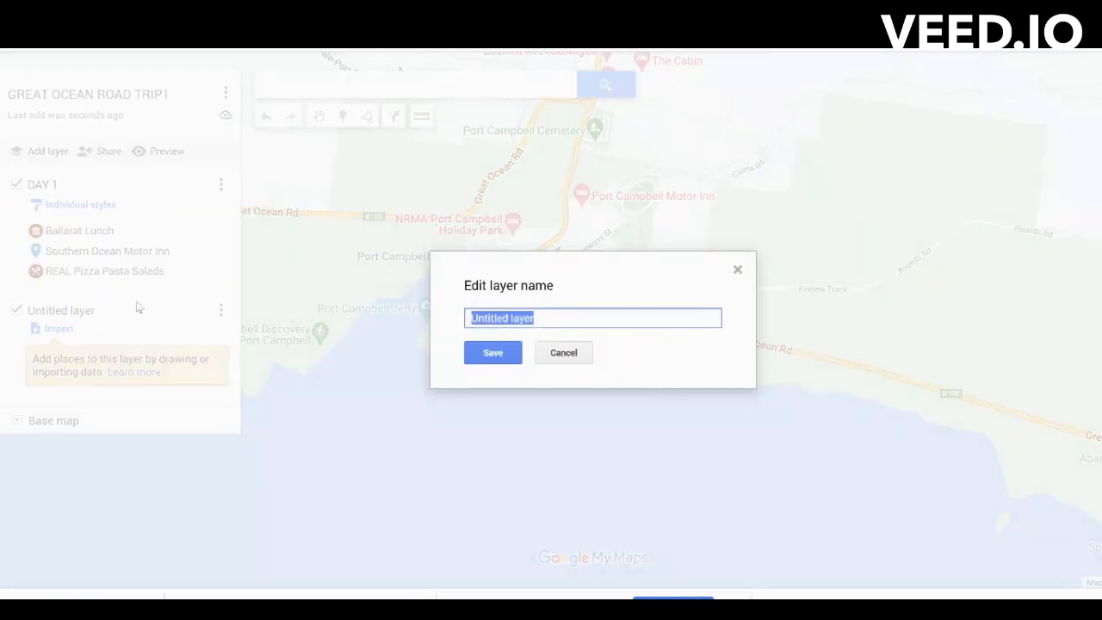
{"action": "type", "text": "day"}
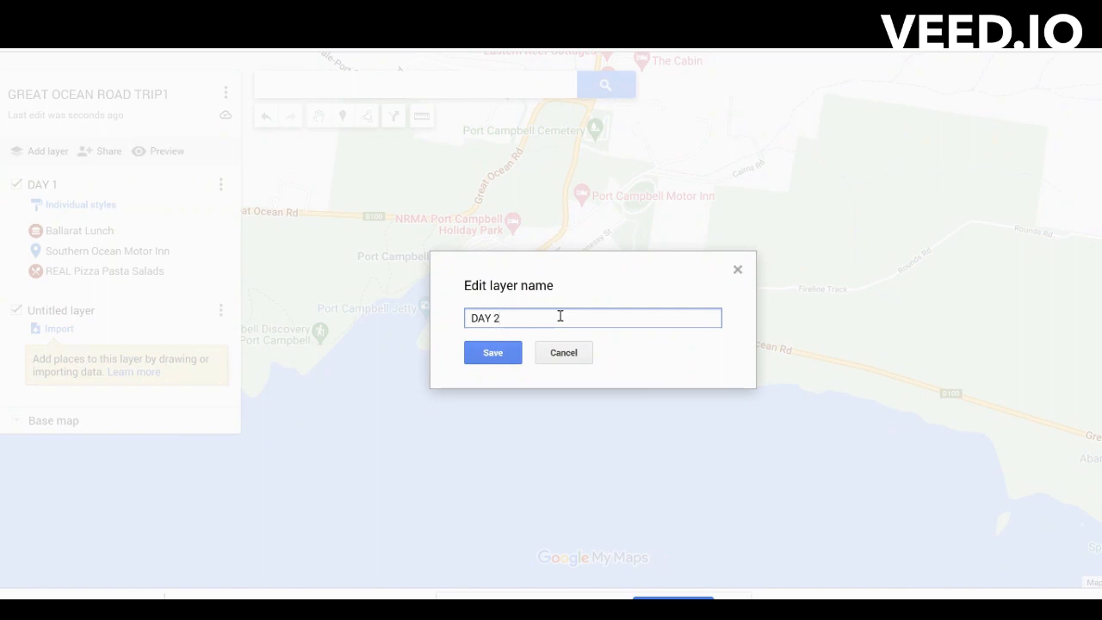
{"action": "left_click", "coordinate": [514, 354]}
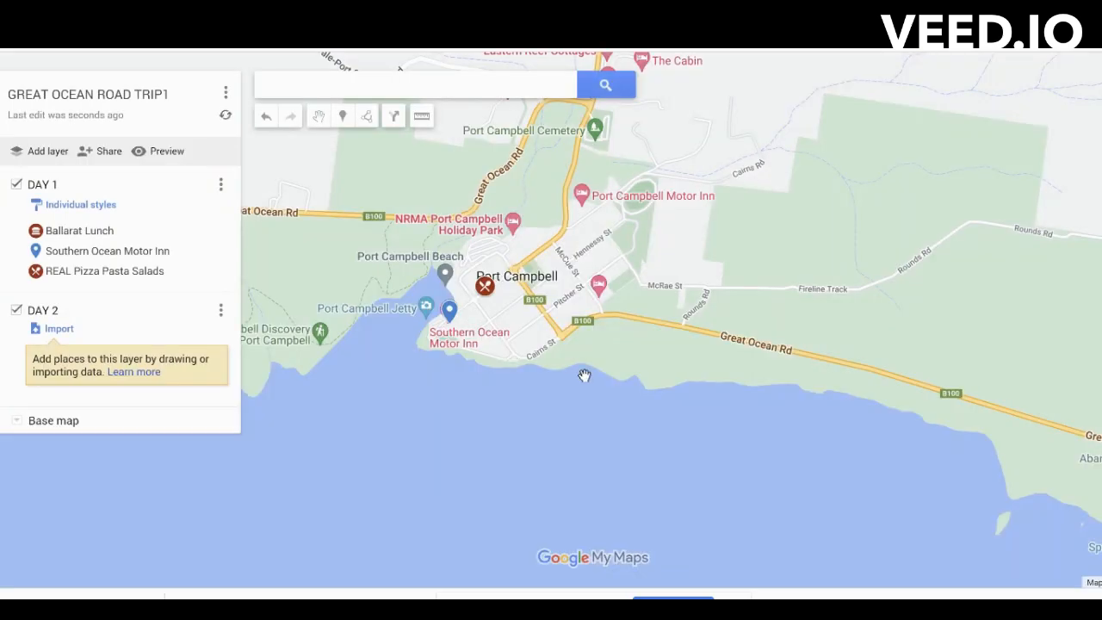
Place a marker in the DAY 2 layer on the car park beside the Twelve Apostles visitor centre.
{"action": "left_click_drag", "start_coordinate": [586, 374], "coordinate": [500, 360]}
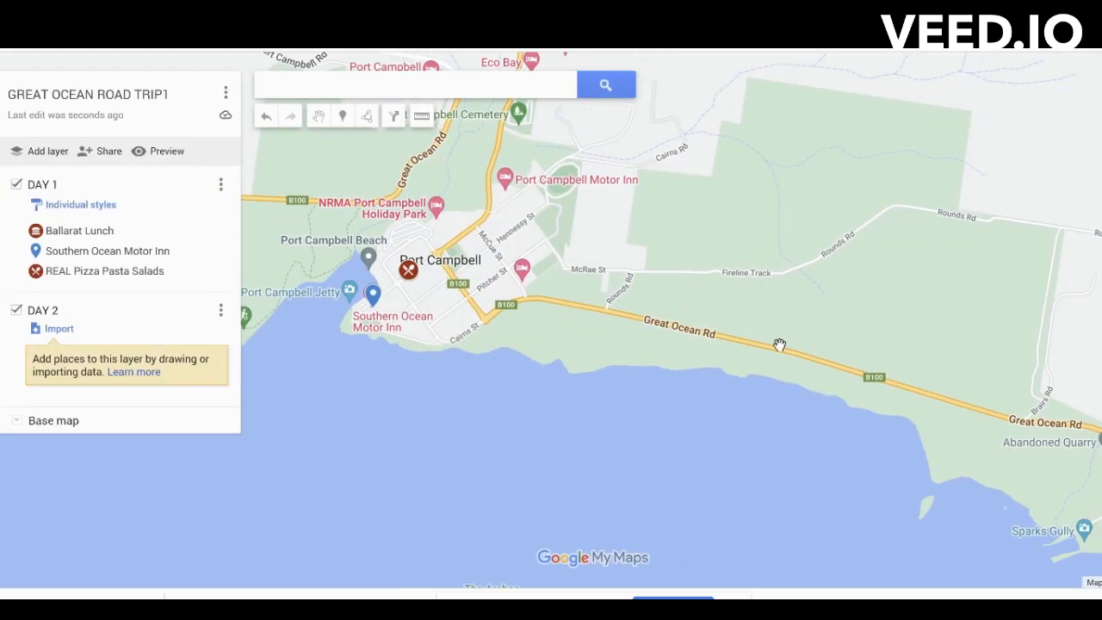
{"action": "left_click_drag", "start_coordinate": [780, 344], "coordinate": [492, 278]}
{"action": "scroll", "coordinate": [492, 278], "scroll_direction": "down", "scroll_amount": 2}
{"action": "left_click_drag", "start_coordinate": [782, 401], "coordinate": [599, 285]}
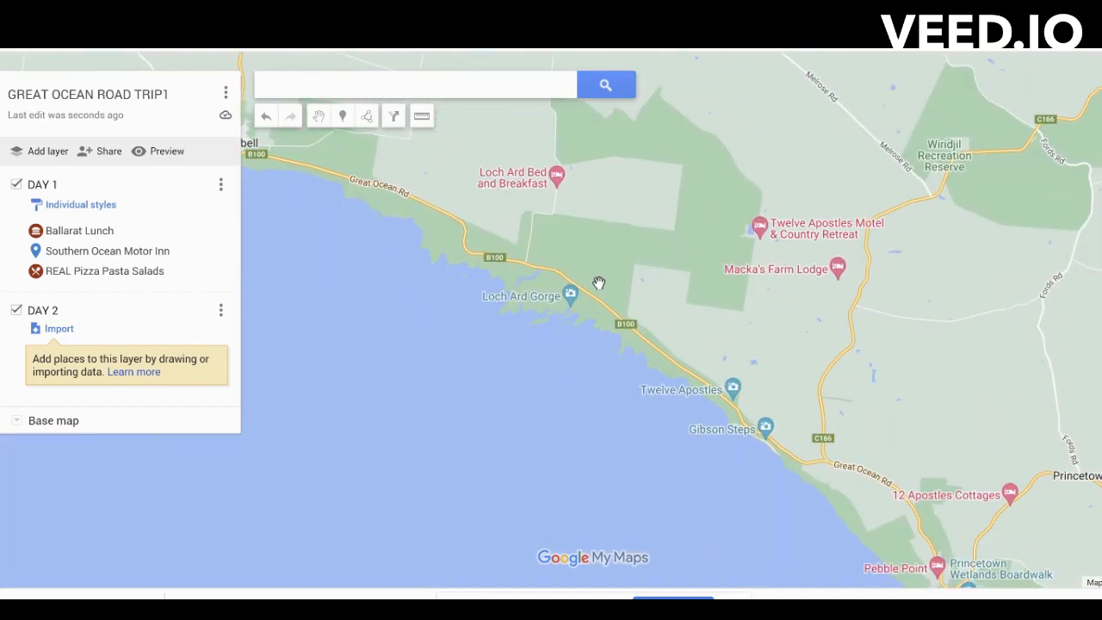
{"action": "scroll", "coordinate": [721, 411], "scroll_direction": "up", "scroll_amount": 2}
{"action": "scroll", "coordinate": [721, 411], "scroll_direction": "up", "scroll_amount": 2}
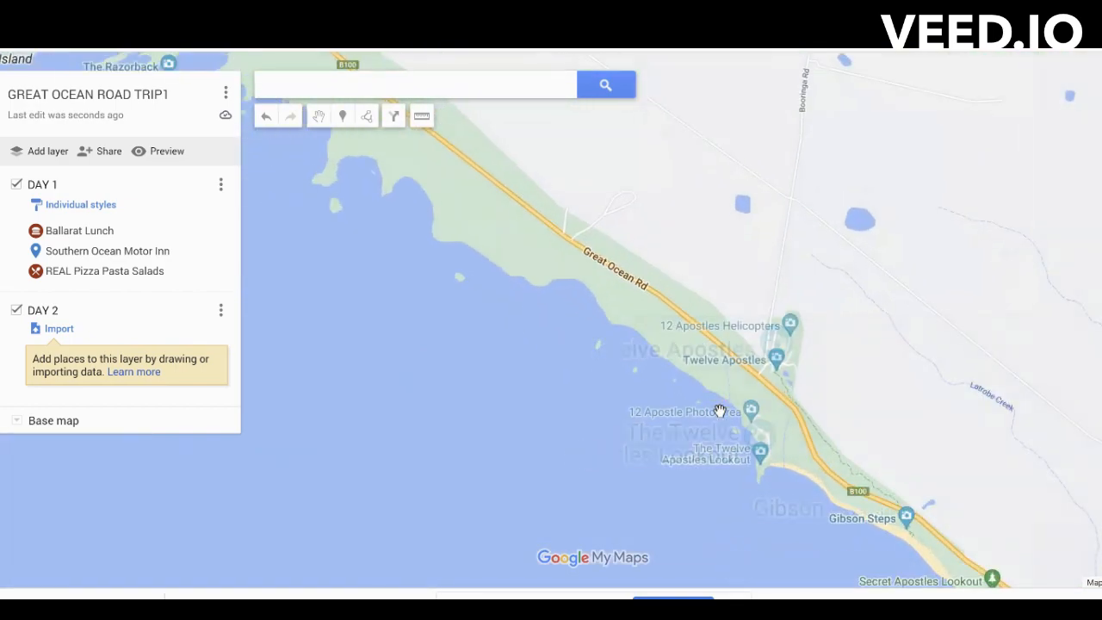
{"action": "left_click", "coordinate": [343, 116]}
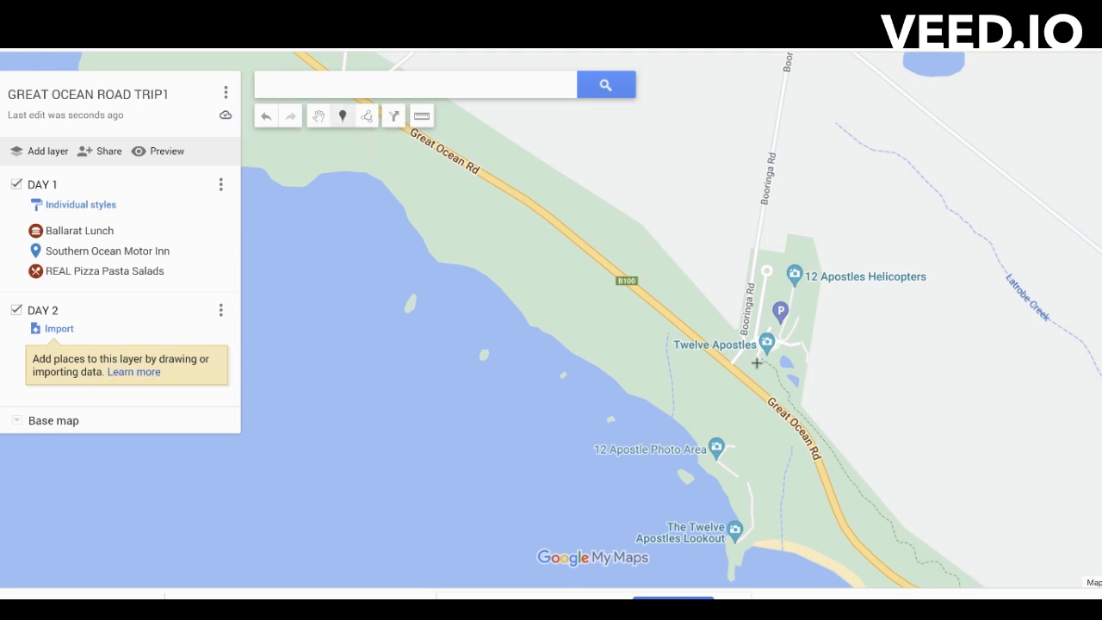
{"action": "scroll", "coordinate": [775, 349], "scroll_direction": "up", "scroll_amount": 1}
{"action": "left_click", "coordinate": [786, 299]}
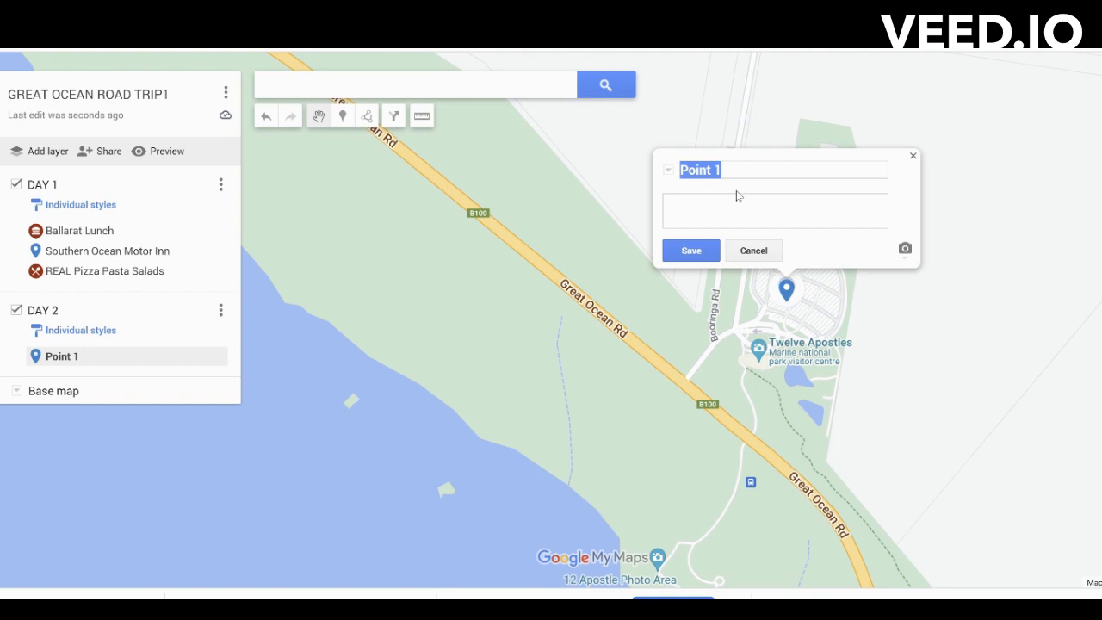
Name the new marker "12 Apostles", give it the description "hike", save it and close its details.
{"action": "type", "text": "12"}
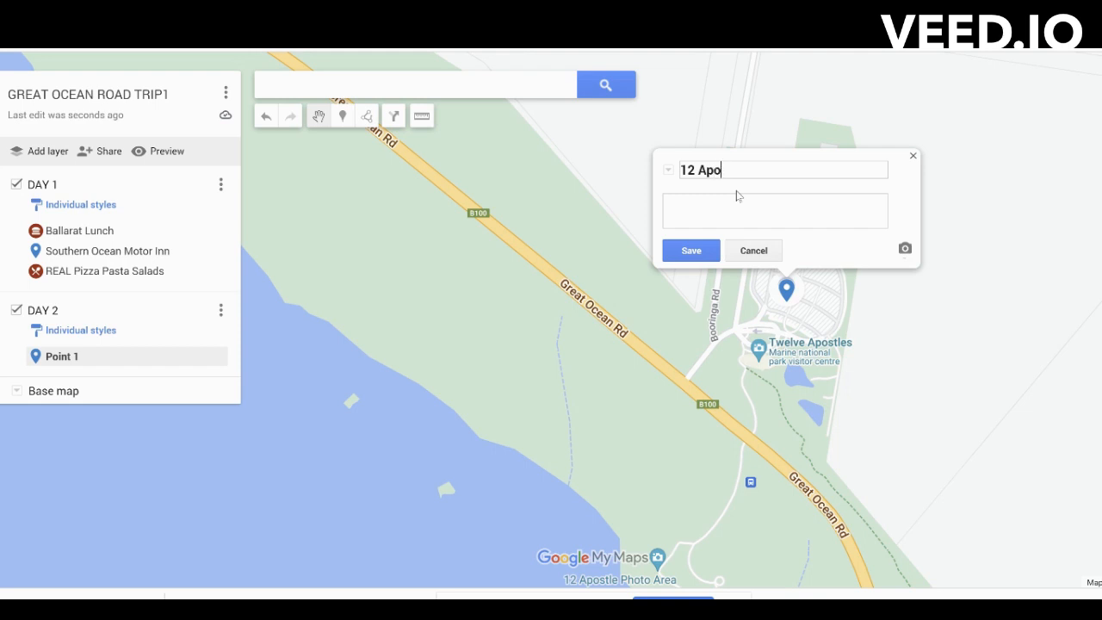
{"action": "type", "text": "Apostles"}
{"action": "left_click", "coordinate": [727, 206]}
{"action": "left_click", "coordinate": [692, 251]}
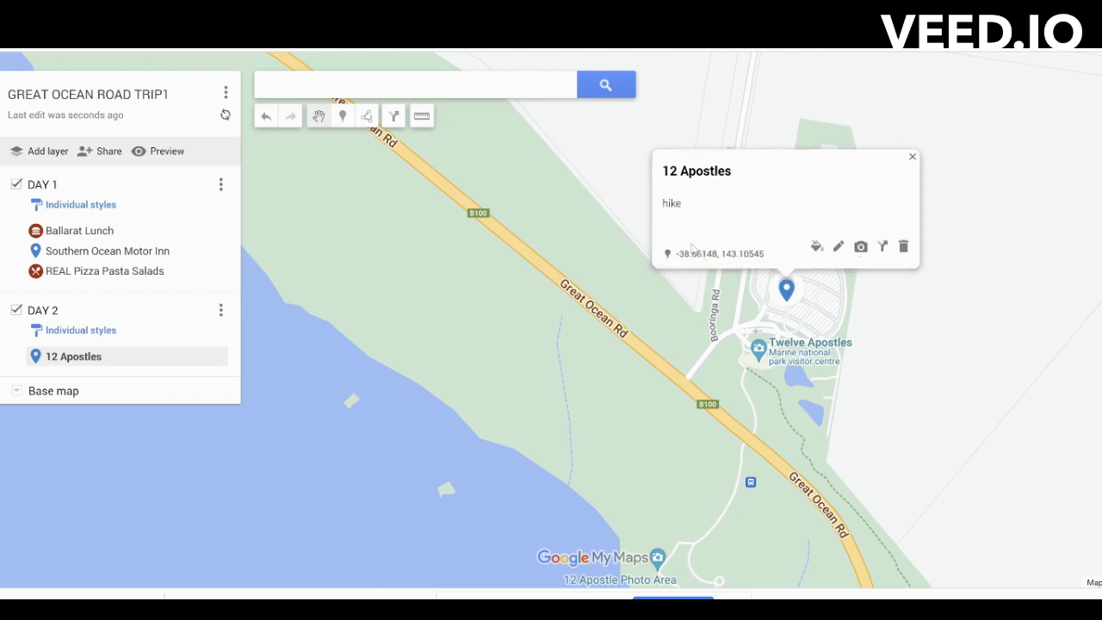
{"action": "scroll", "coordinate": [677, 356], "scroll_direction": "down", "scroll_amount": 1}
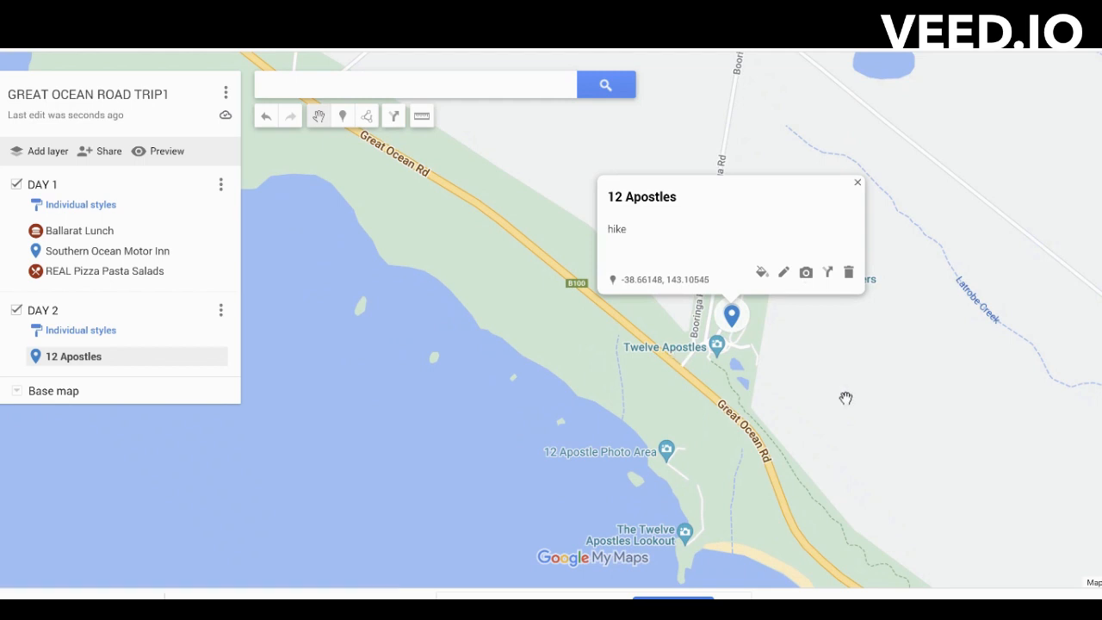
{"action": "left_click_drag", "start_coordinate": [844, 393], "coordinate": [762, 397]}
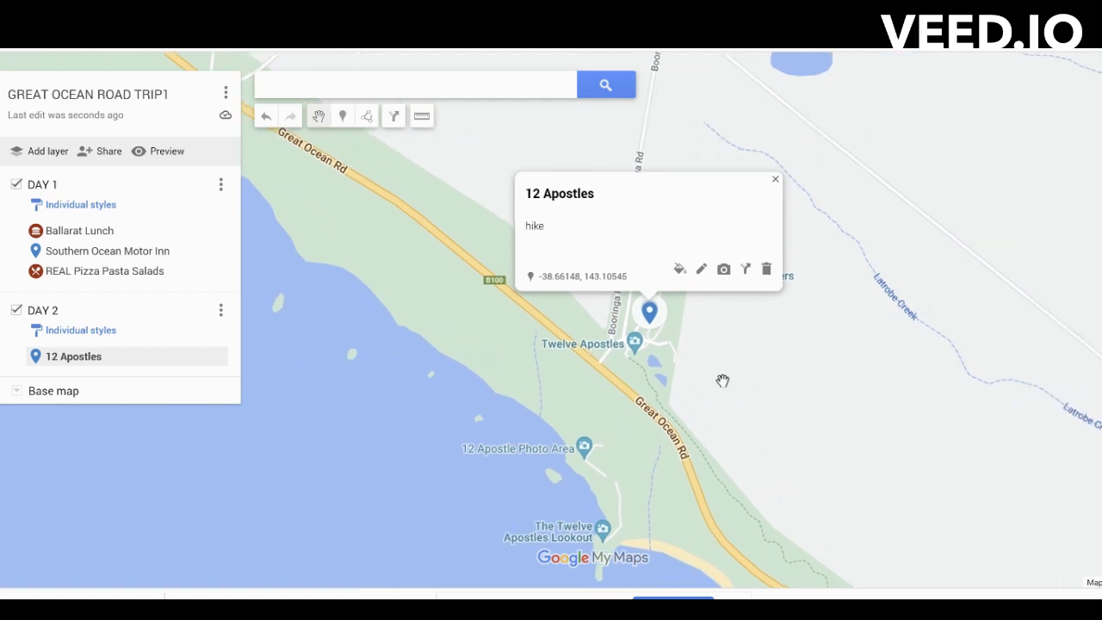
{"action": "left_click", "coordinate": [776, 181]}
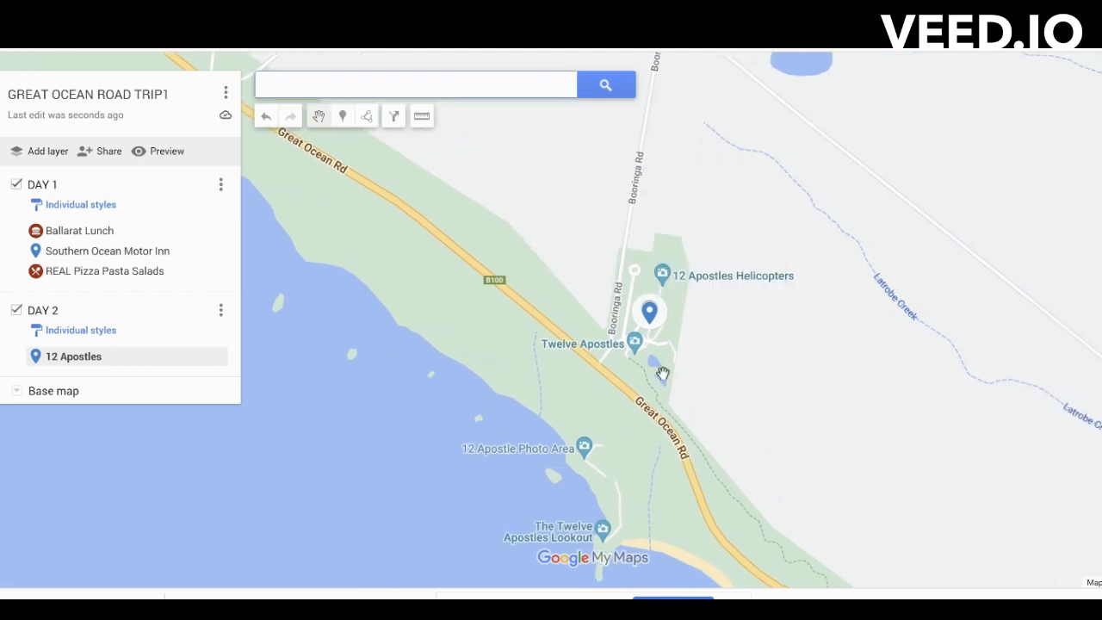
{"action": "left_click", "coordinate": [368, 118]}
{"action": "scroll", "coordinate": [632, 343], "scroll_direction": "up", "scroll_amount": 1}
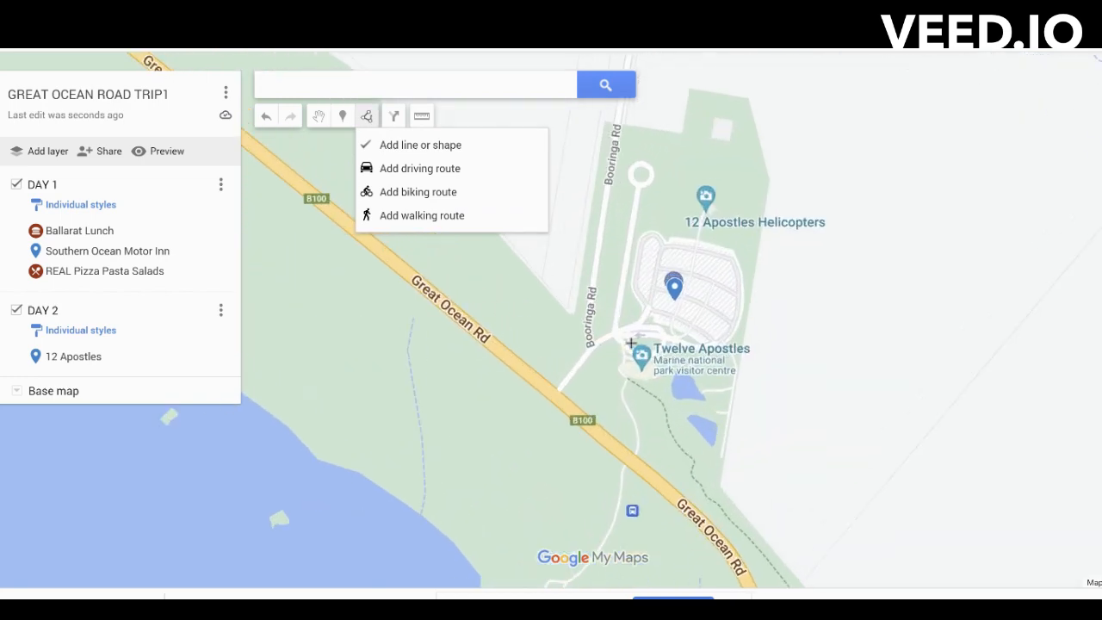
{"action": "scroll", "coordinate": [631, 343], "scroll_direction": "up", "scroll_amount": 1}
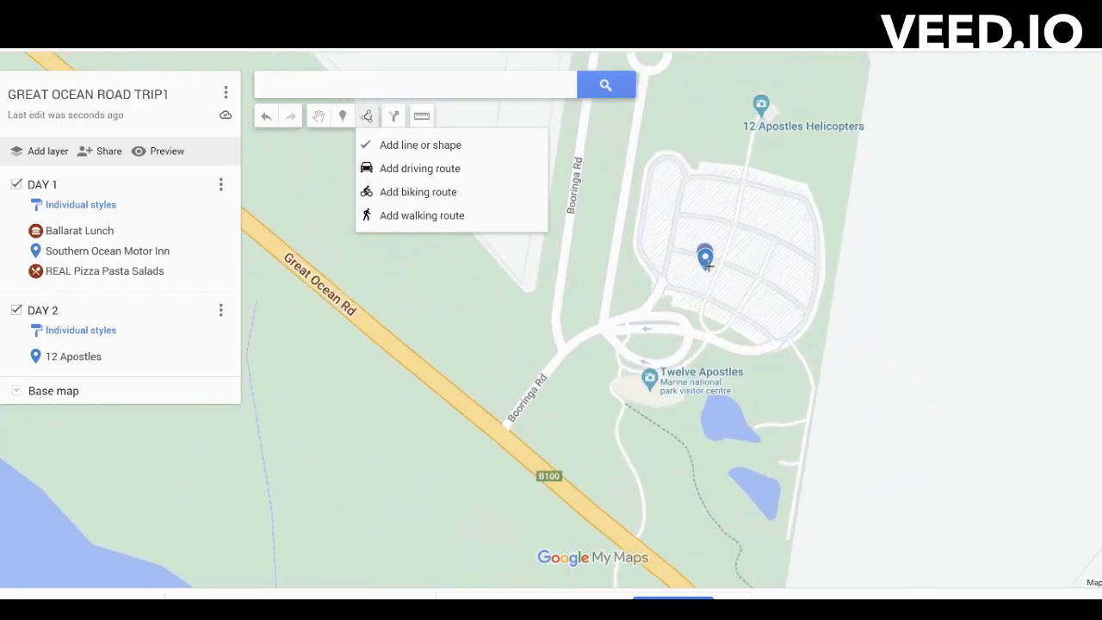
{"action": "left_click", "coordinate": [615, 387]}
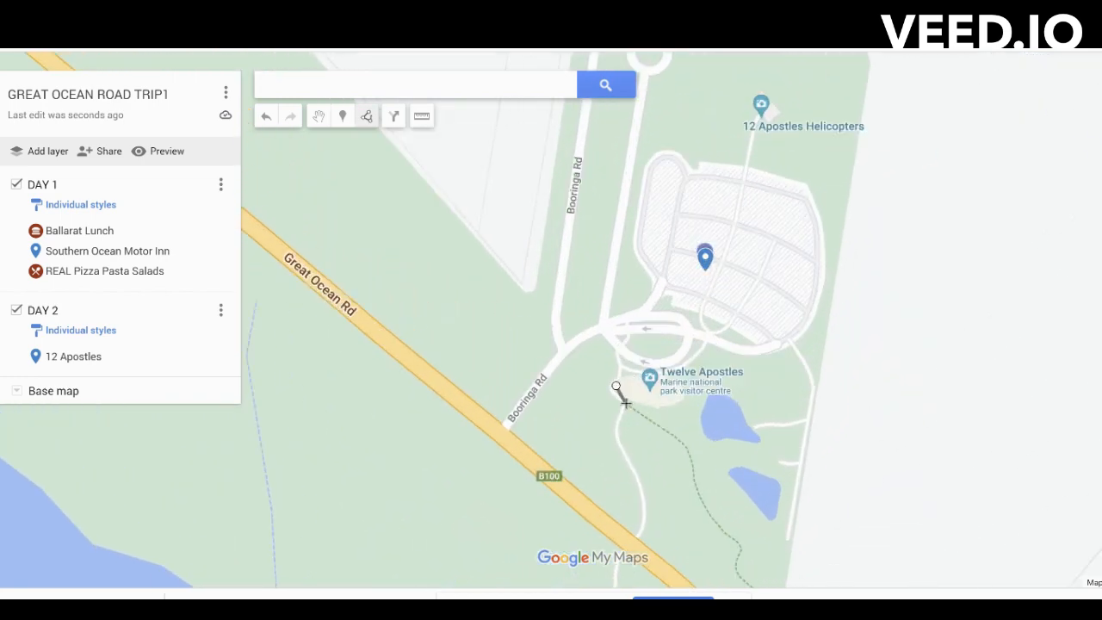
{"action": "key", "text": "Escape"}
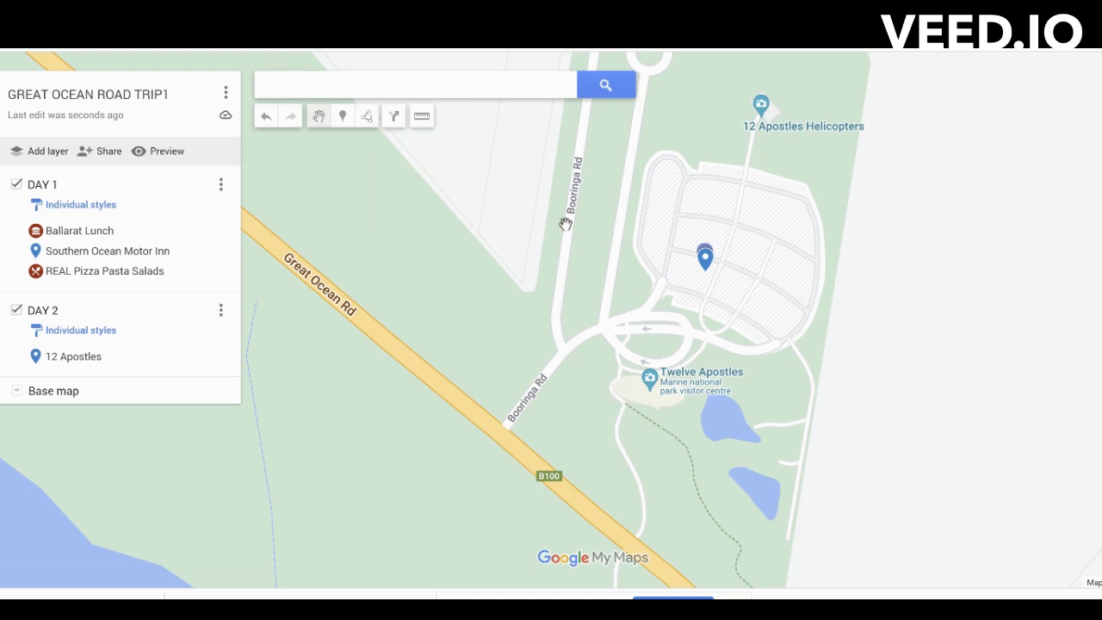
Start a walking route at the 12 Apostles marker and trace it past the visitor centre to the 12 Apostle Photo Area.
{"action": "left_click", "coordinate": [367, 116]}
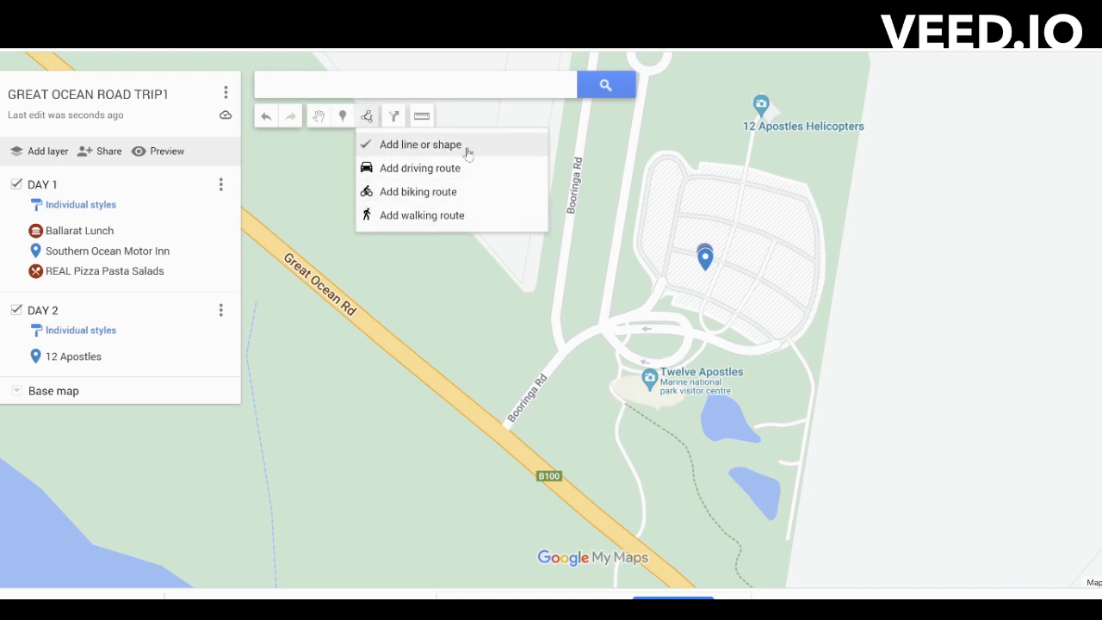
{"action": "left_click", "coordinate": [403, 217]}
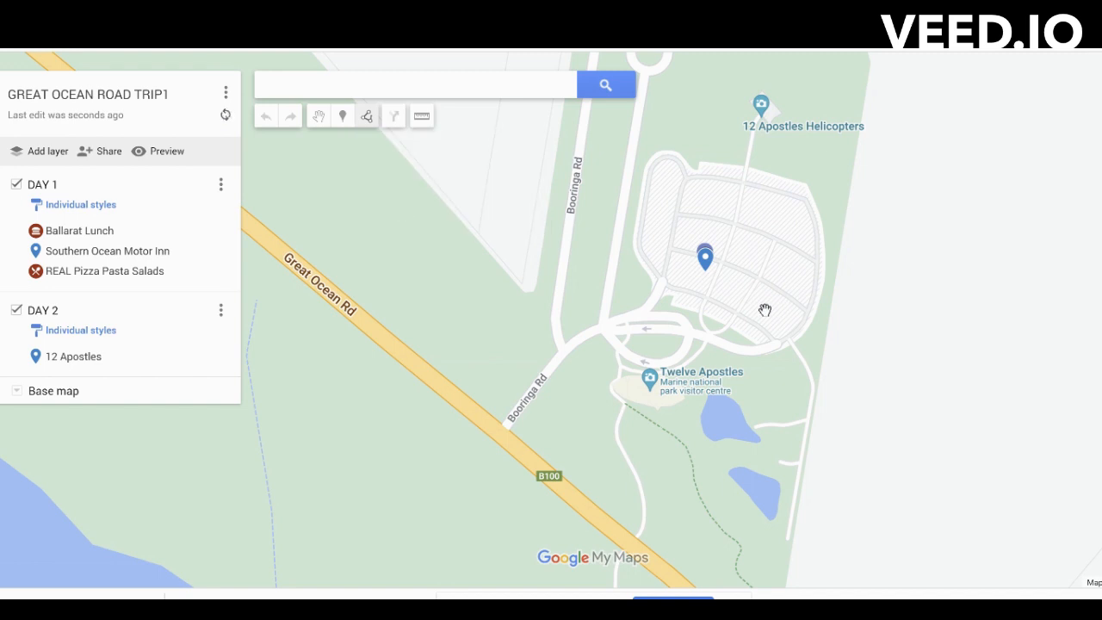
{"action": "left_click", "coordinate": [705, 271]}
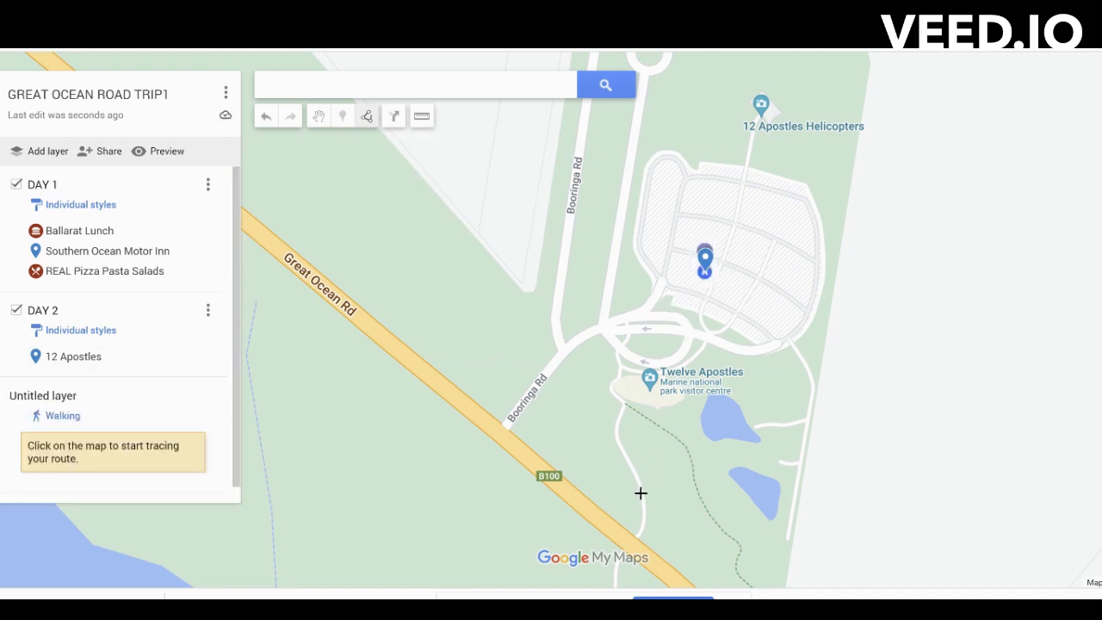
{"action": "left_click", "coordinate": [627, 401]}
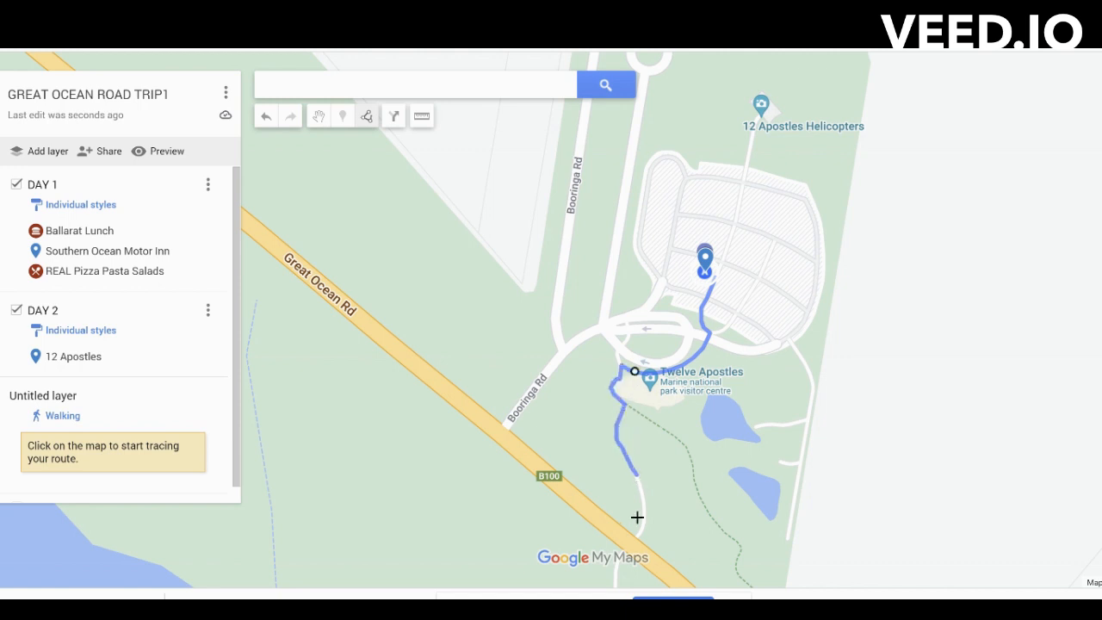
{"action": "left_click_drag", "start_coordinate": [640, 509], "coordinate": [768, 161]}
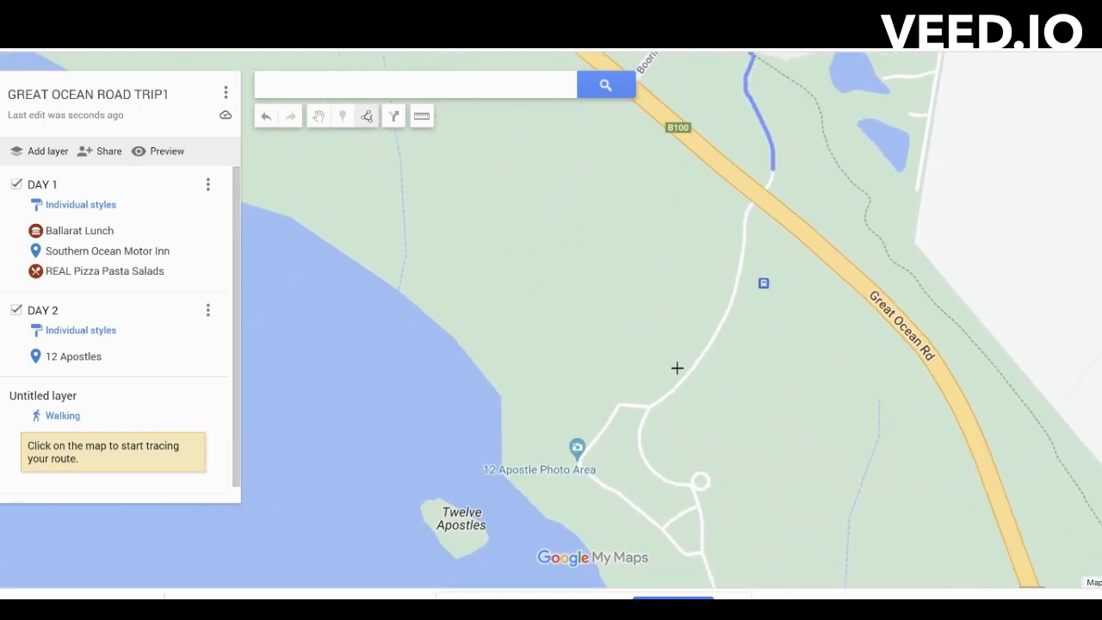
{"action": "left_click", "coordinate": [595, 479]}
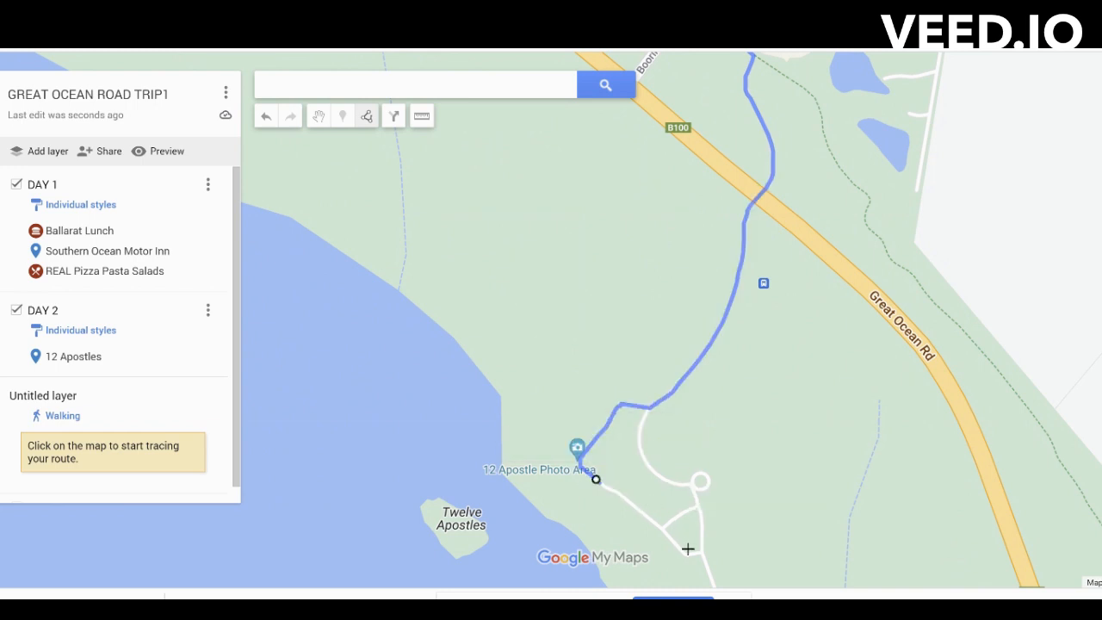
Loop the walking route around the paths southeast of the photo area, finish it back at the 12 Apostles marker, and deselect it.
{"action": "left_click", "coordinate": [698, 553]}
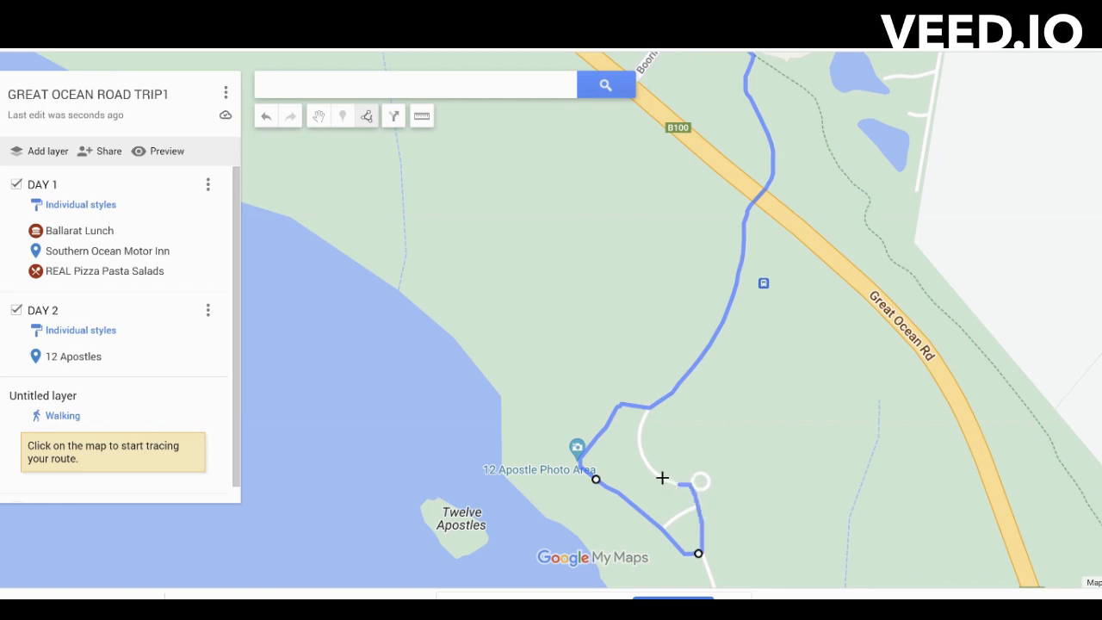
{"action": "left_click", "coordinate": [645, 423]}
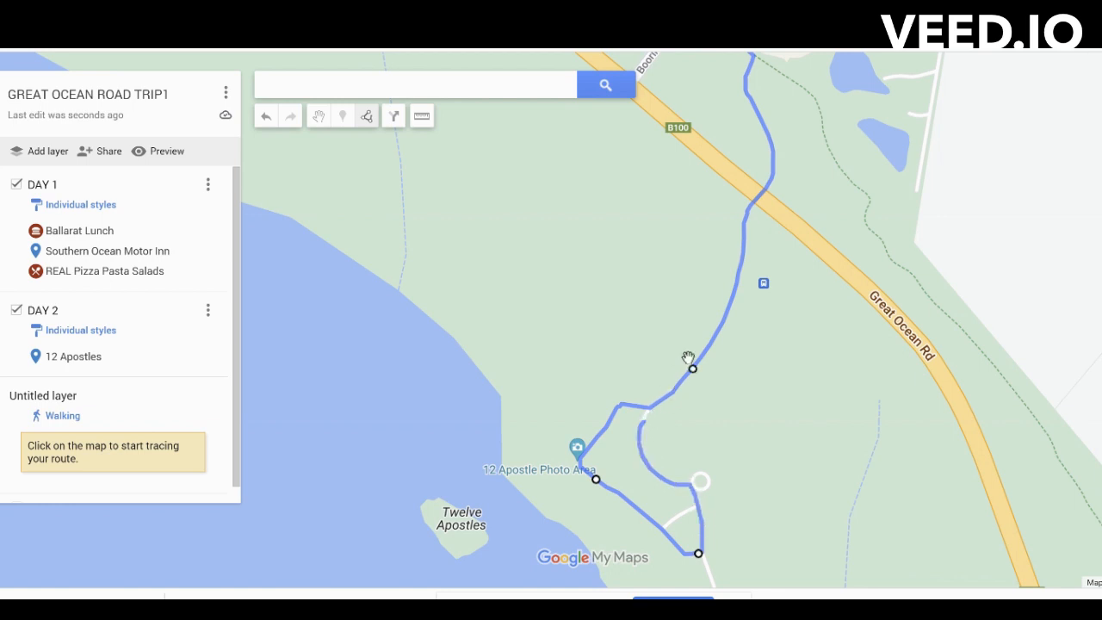
{"action": "left_click", "coordinate": [751, 207]}
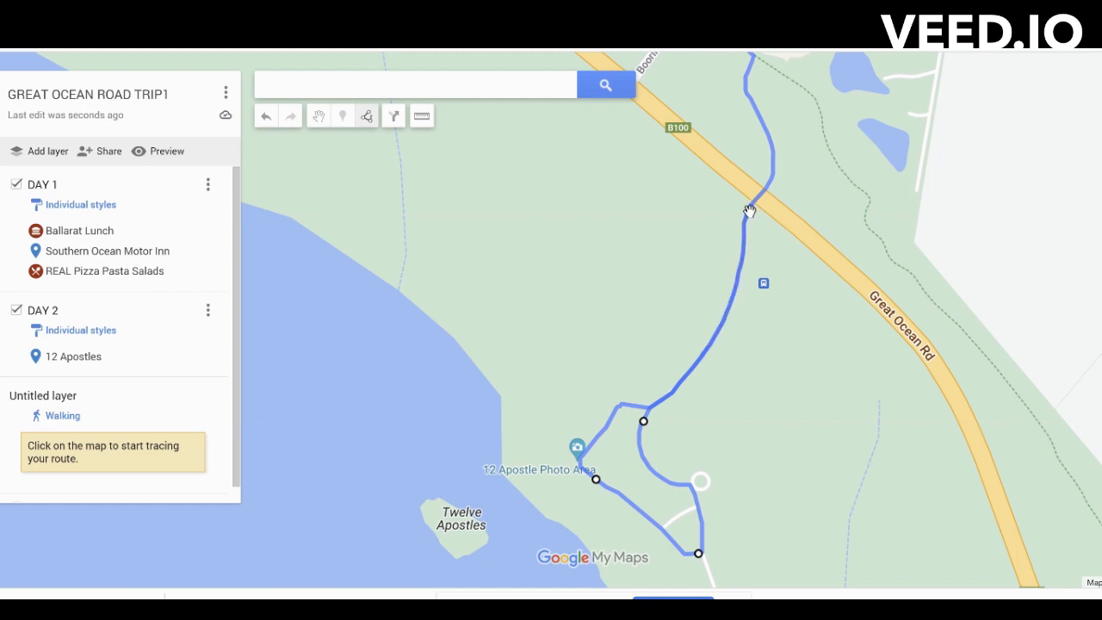
{"action": "left_click_drag", "start_coordinate": [752, 207], "coordinate": [713, 448]}
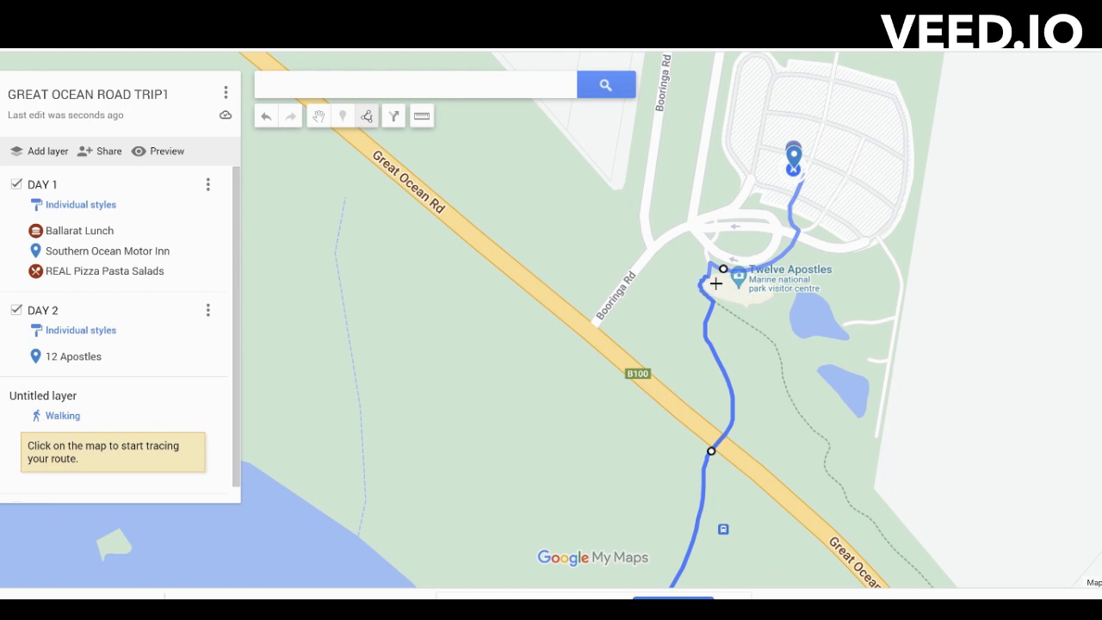
{"action": "left_click", "coordinate": [715, 282]}
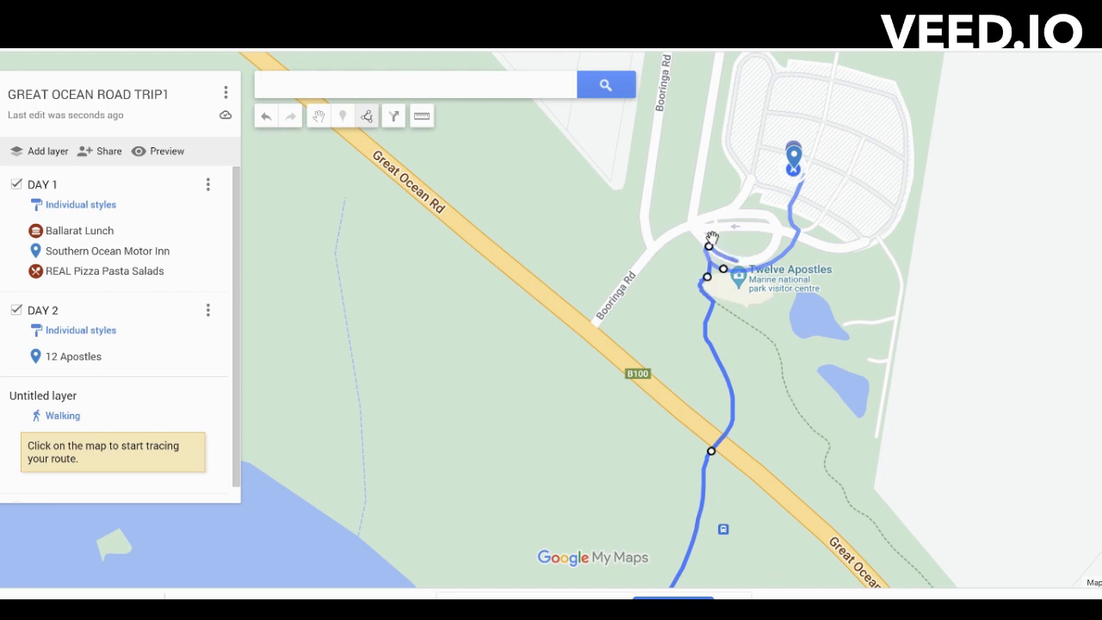
{"action": "left_click", "coordinate": [795, 165]}
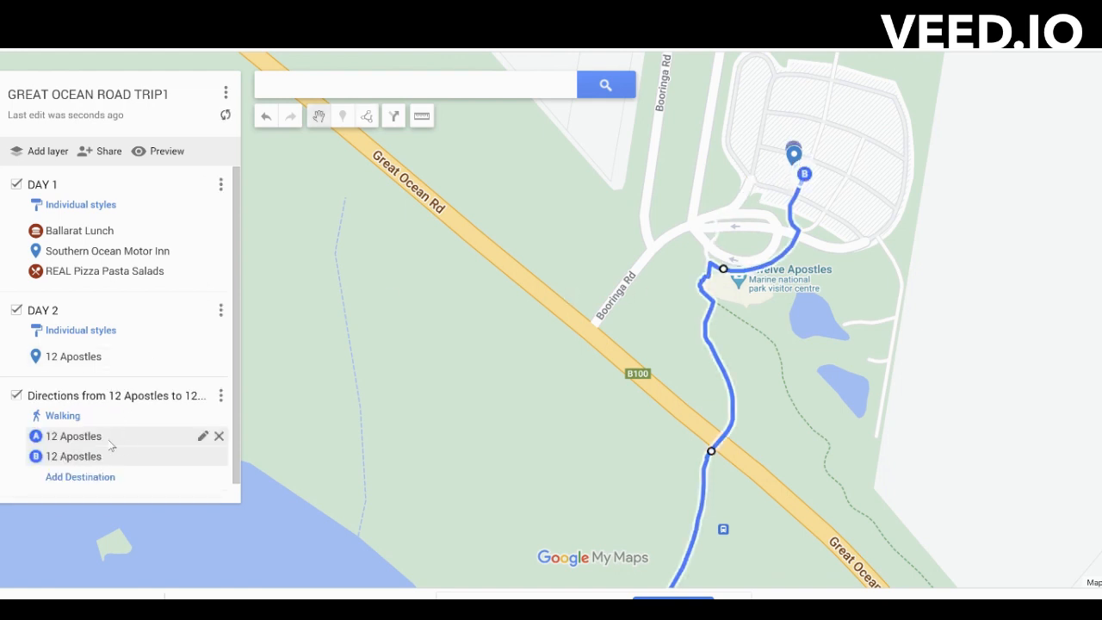
{"action": "left_click_drag", "start_coordinate": [594, 259], "coordinate": [628, 291]}
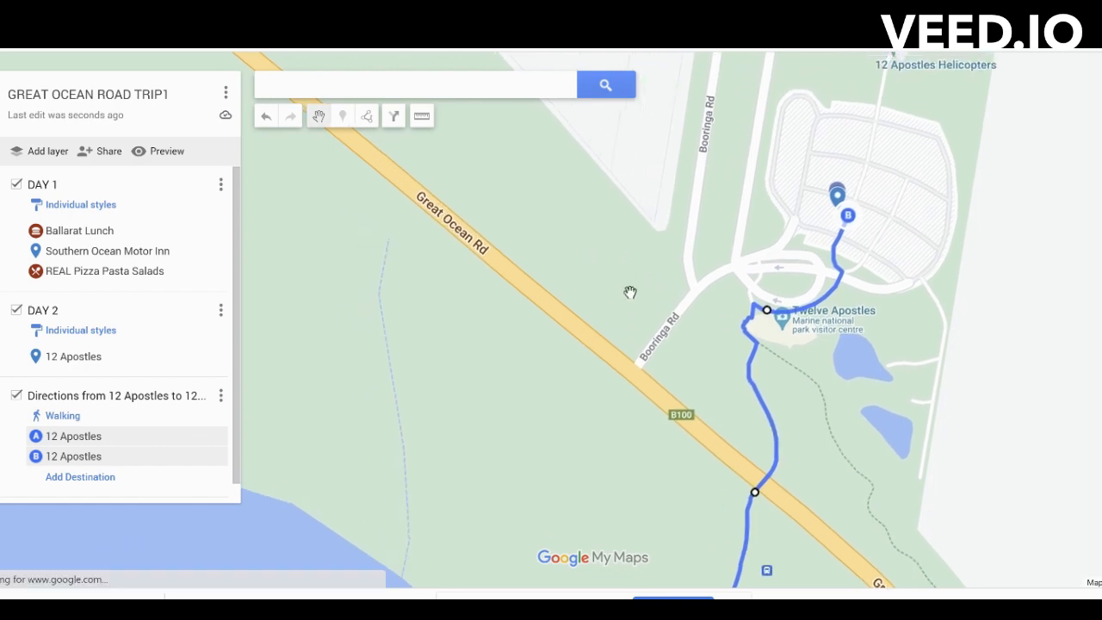
{"action": "scroll", "coordinate": [665, 342], "scroll_direction": "down", "scroll_amount": 1}
{"action": "scroll", "coordinate": [664, 342], "scroll_direction": "down", "scroll_amount": 1}
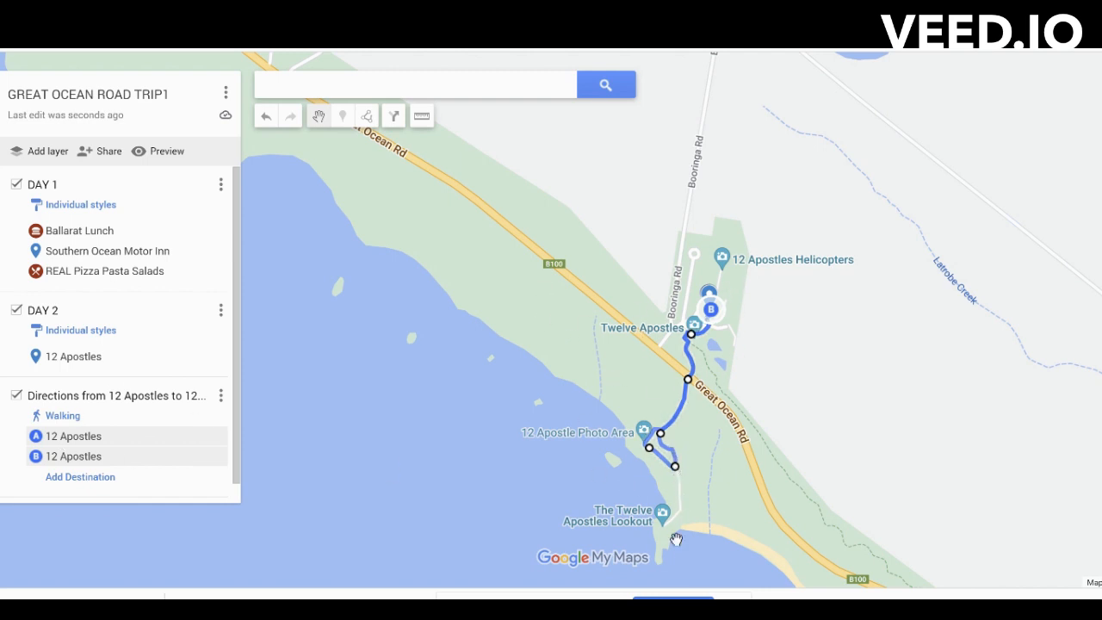
{"action": "left_click_drag", "start_coordinate": [642, 372], "coordinate": [488, 283]}
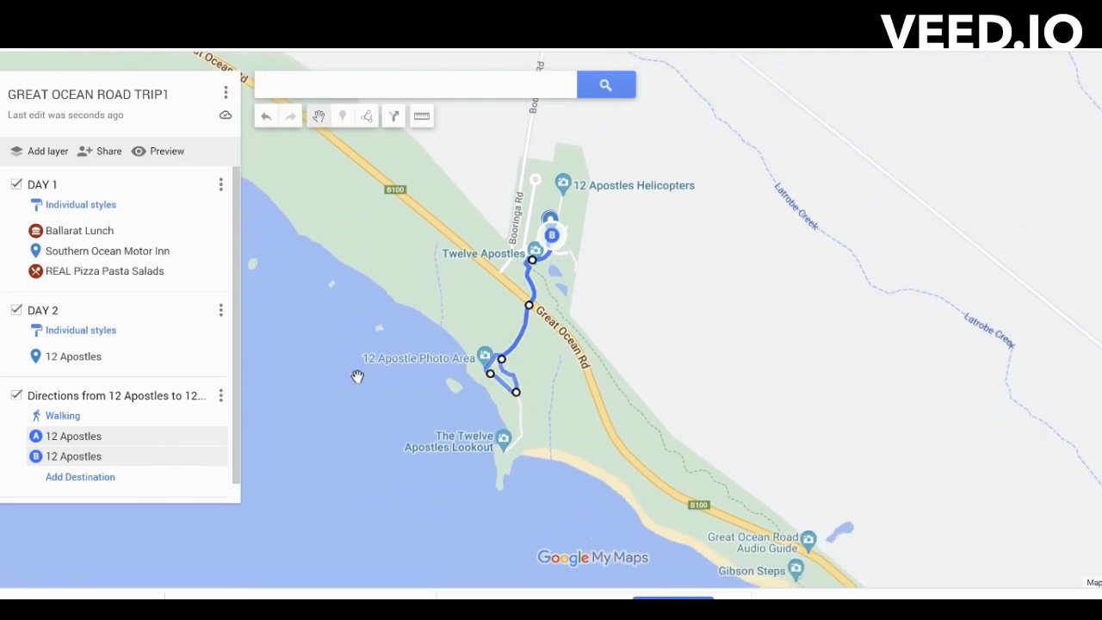
{"action": "left_click", "coordinate": [476, 294]}
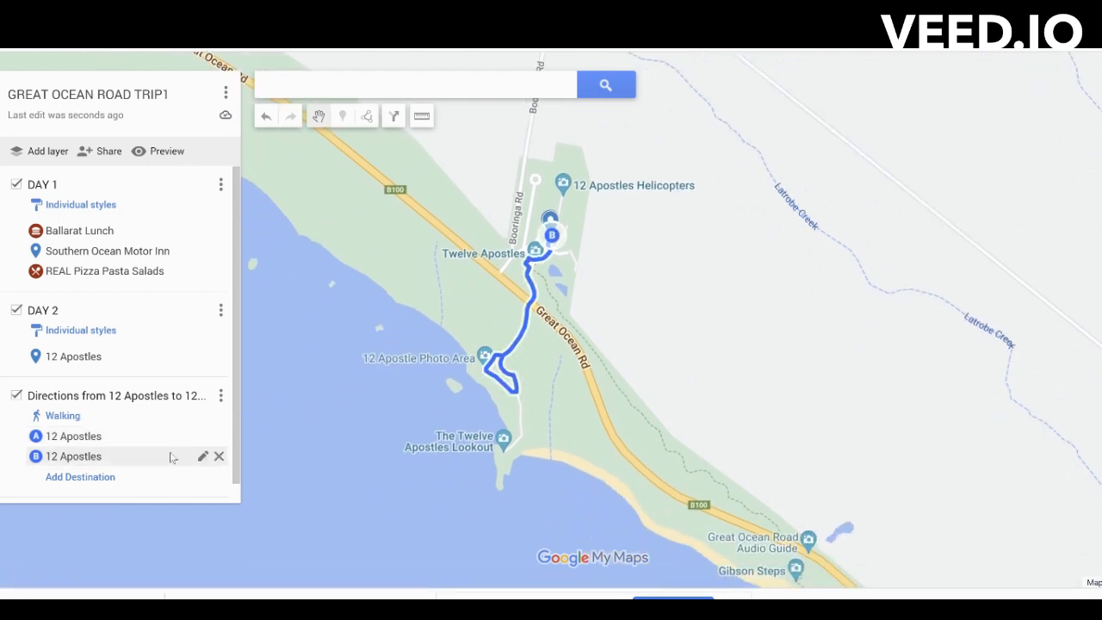
Add a new layer and place a marker in it at the Secret Apostles Lookout.
{"action": "left_click", "coordinate": [38, 152]}
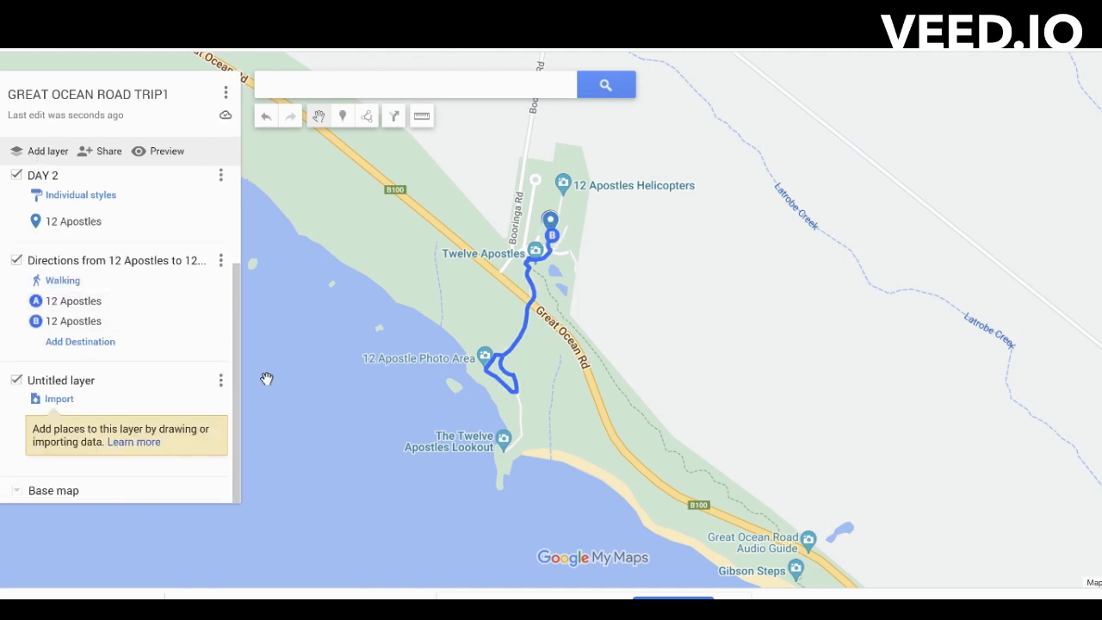
{"action": "left_click", "coordinate": [343, 116]}
{"action": "left_click_drag", "start_coordinate": [625, 446], "coordinate": [443, 277]}
{"action": "left_click_drag", "start_coordinate": [672, 411], "coordinate": [539, 306]}
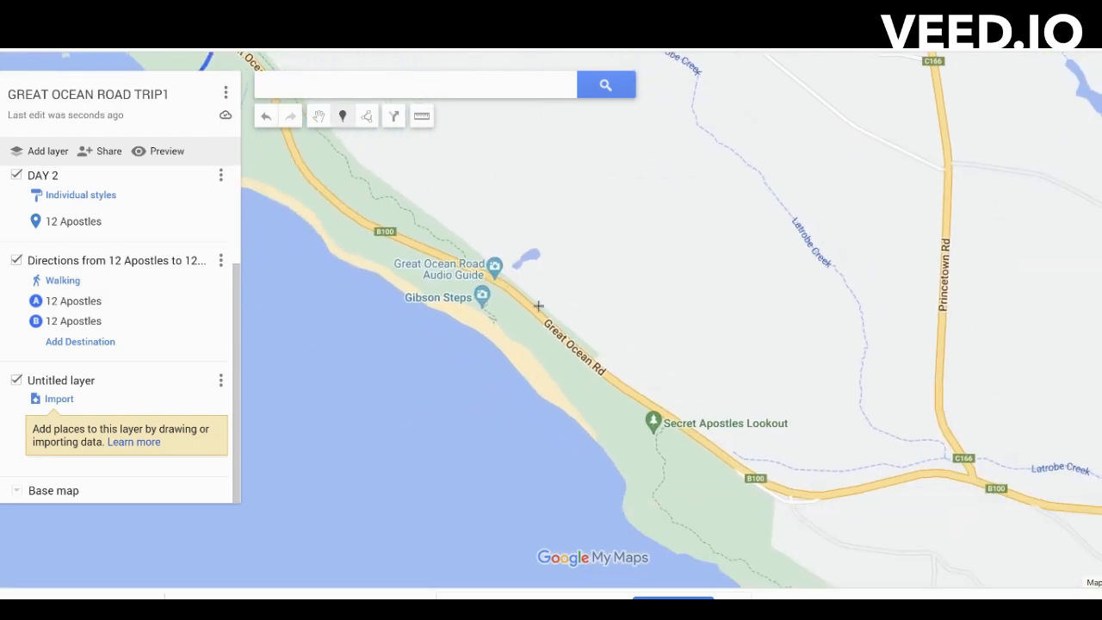
{"action": "scroll", "coordinate": [601, 388], "scroll_direction": "down", "scroll_amount": 1}
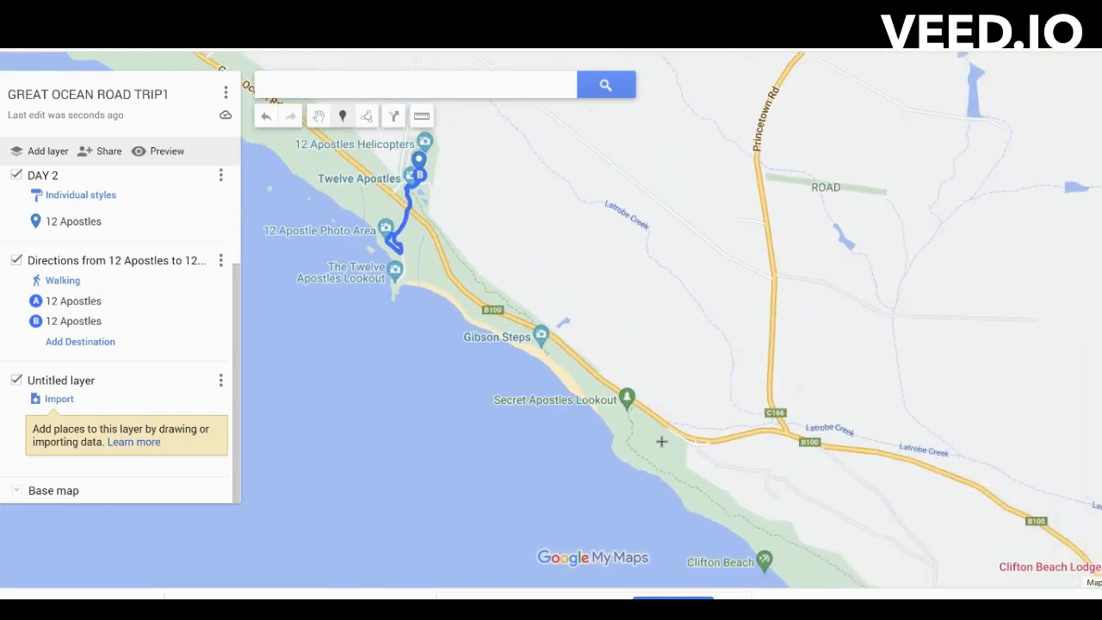
{"action": "left_click_drag", "start_coordinate": [723, 472], "coordinate": [648, 435]}
{"action": "scroll", "coordinate": [577, 398], "scroll_direction": "up", "scroll_amount": 1}
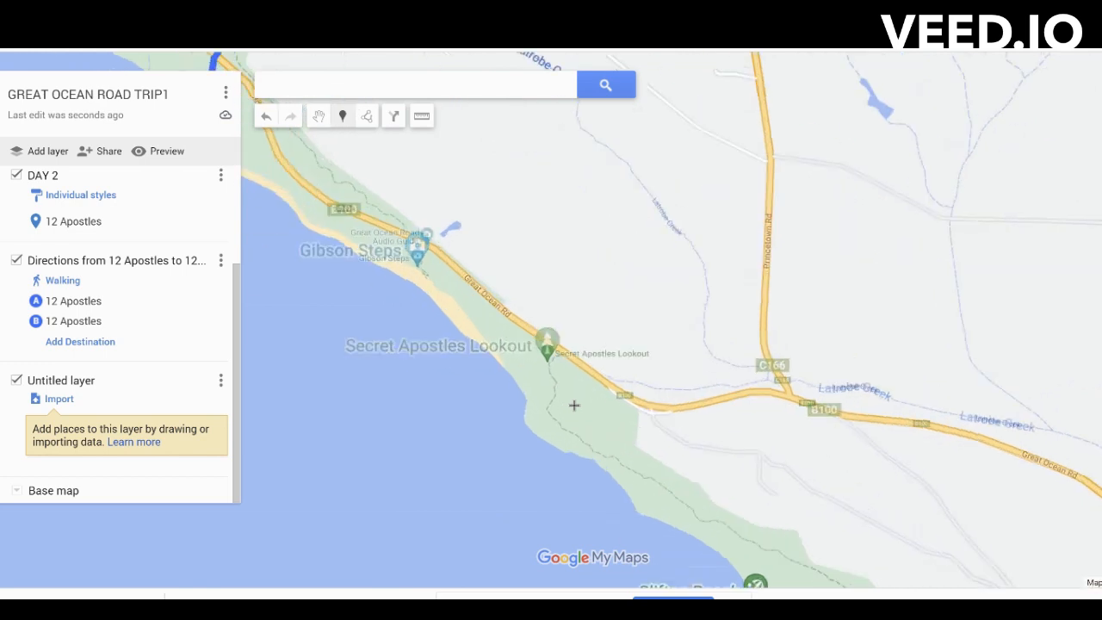
{"action": "left_click", "coordinate": [542, 353]}
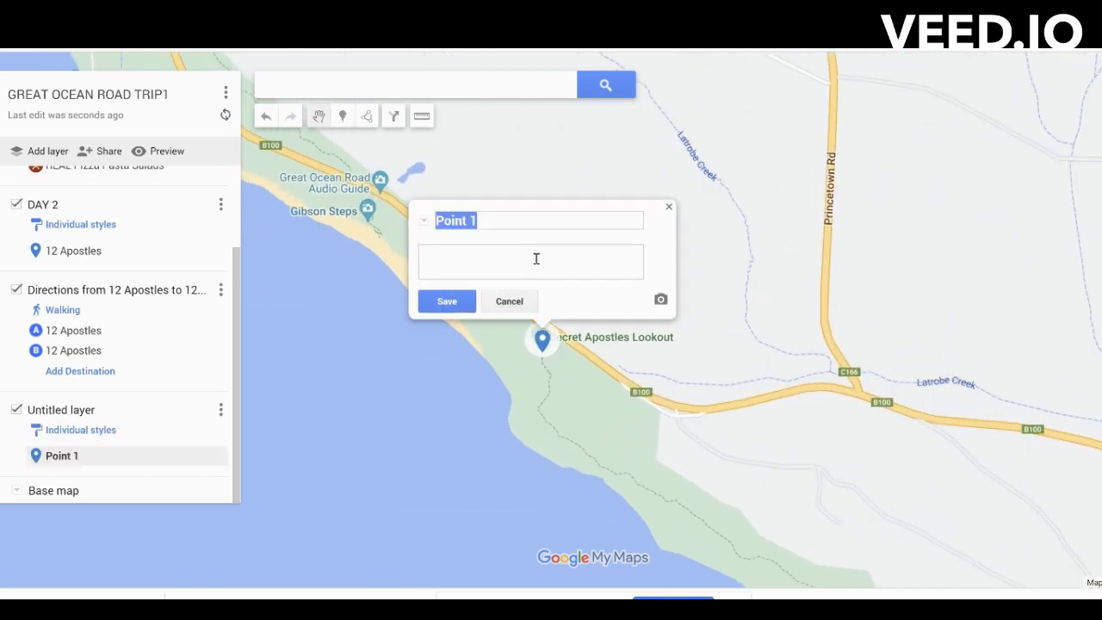
Name the marker at Secret Apostles Lookout "day 2 stop 2", describe it as "secret apostles lookout and walk", and save it.
{"action": "type", "text": "stop 2 day 2"}
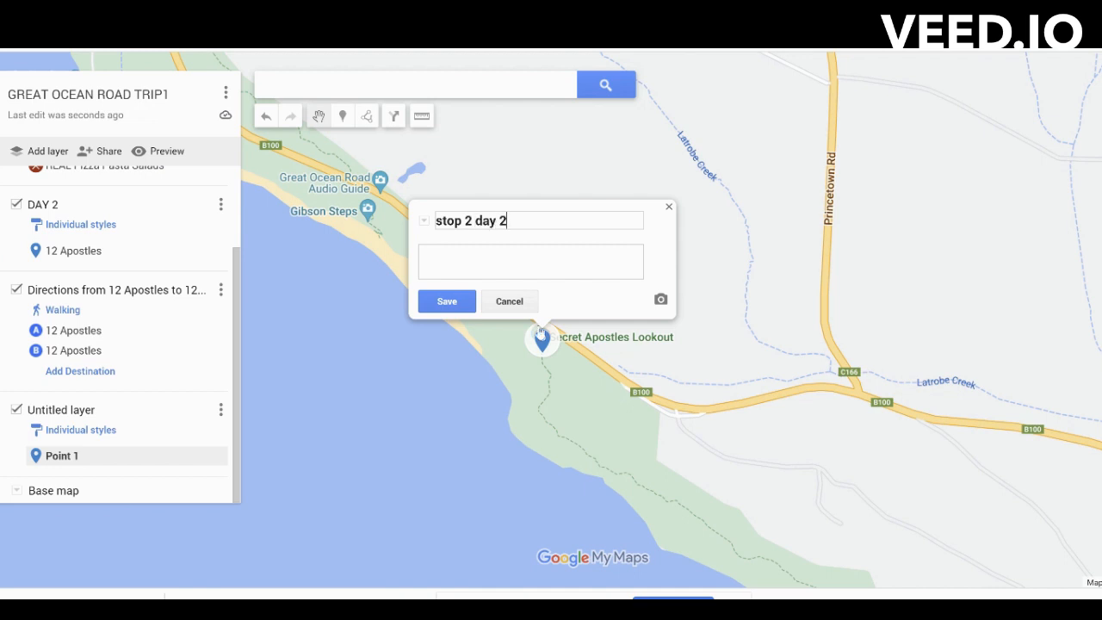
{"action": "left_click_drag", "start_coordinate": [479, 221], "coordinate": [423, 236]}
{"action": "key", "text": "BackSpace"}
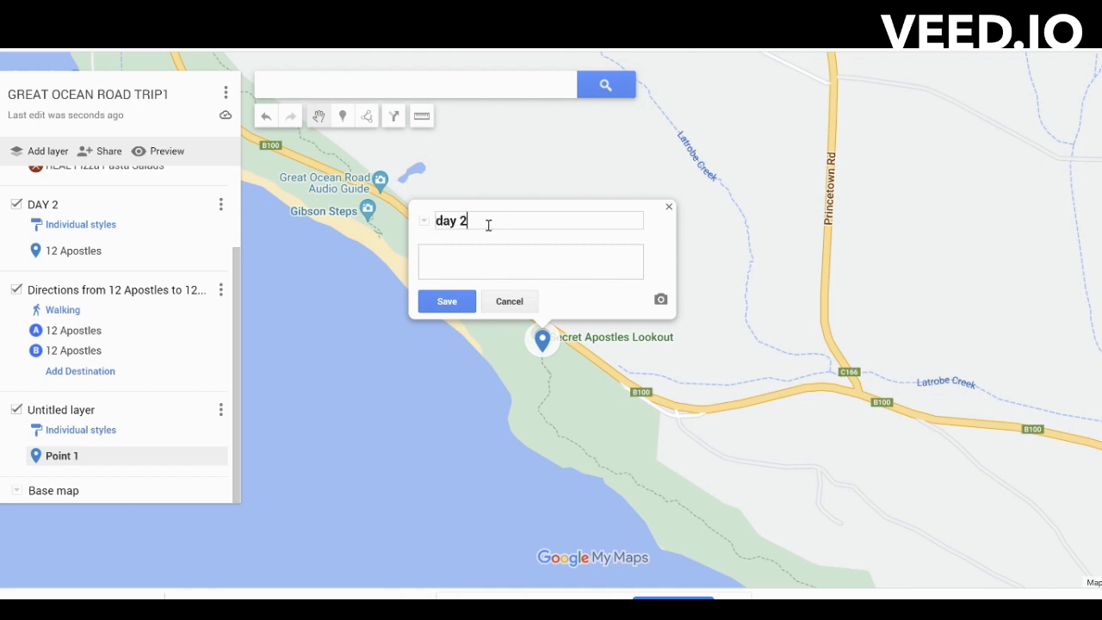
{"action": "type", "text": "stop 2"}
{"action": "left_click", "coordinate": [463, 255]}
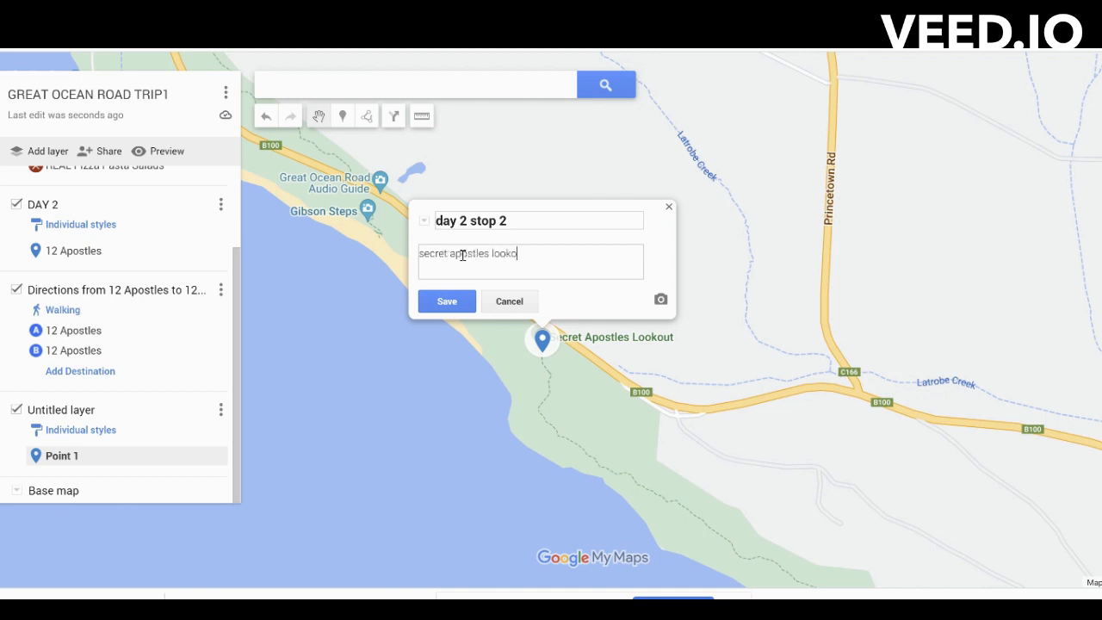
{"action": "left_click", "coordinate": [459, 301]}
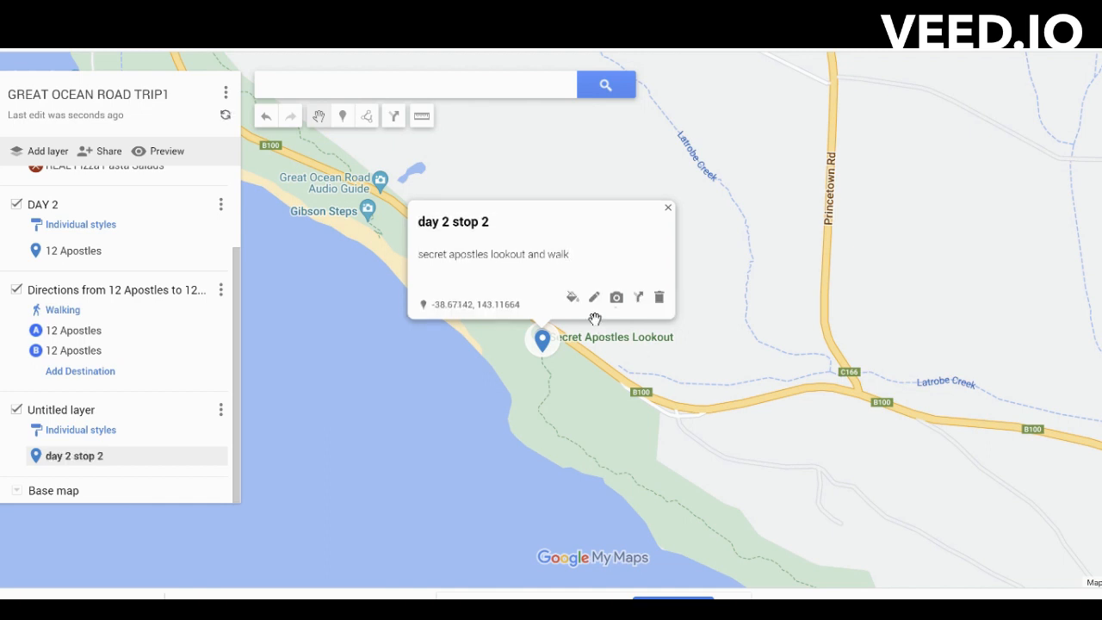
Style the day 2 stop 2 marker with the hiker icon in green and close its details.
{"action": "left_click", "coordinate": [572, 298]}
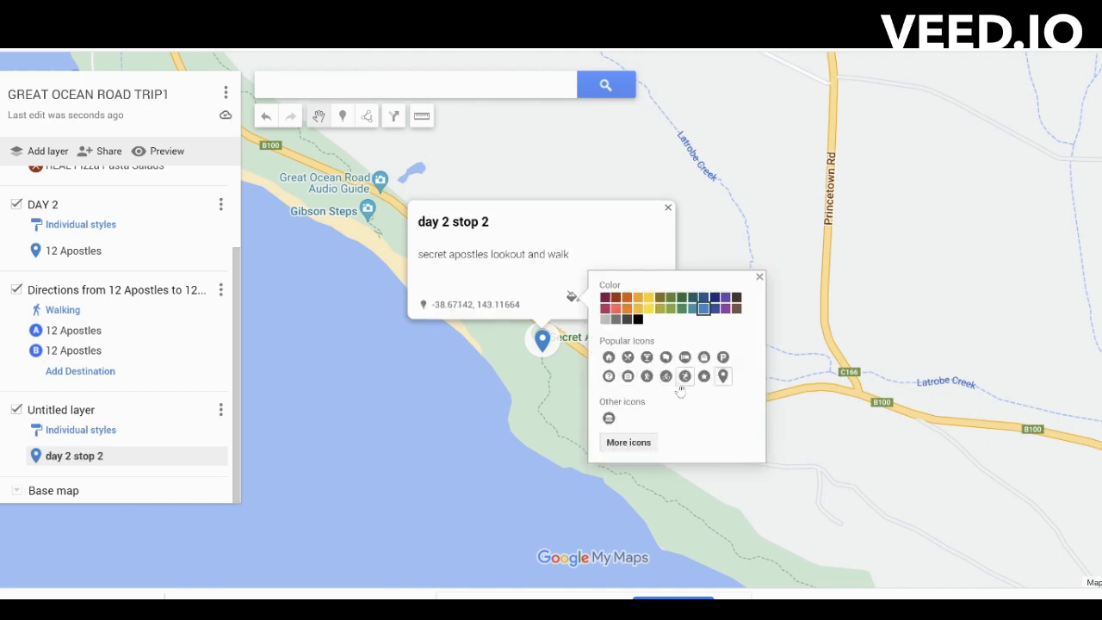
{"action": "left_click", "coordinate": [647, 376]}
{"action": "left_click", "coordinate": [677, 309]}
{"action": "left_click", "coordinate": [697, 245]}
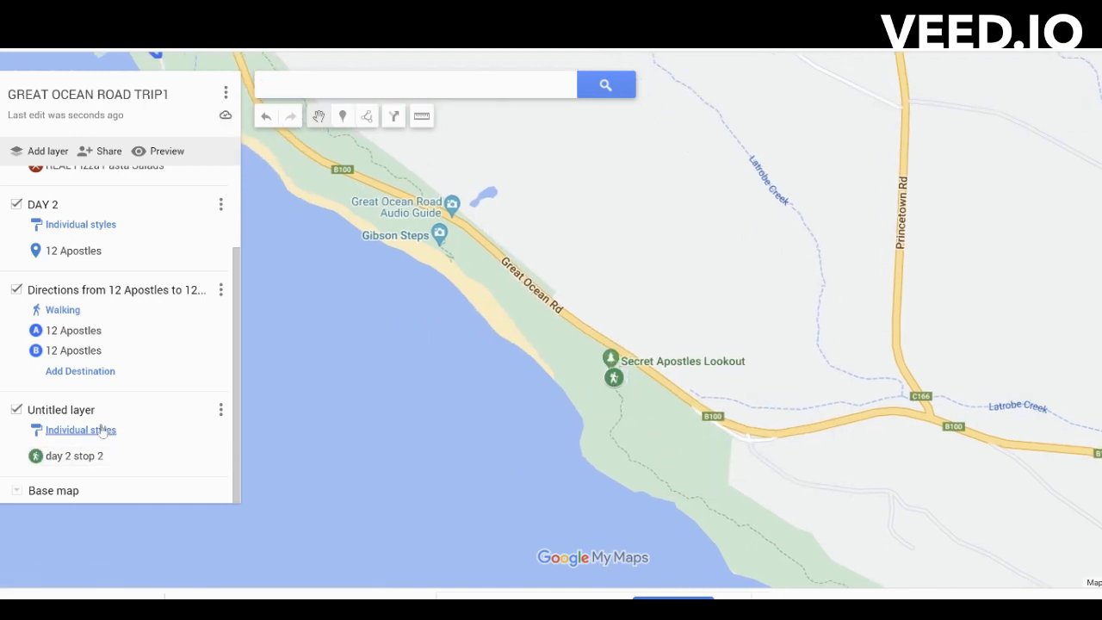
Rename the untitled layer holding the day 2 stop 2 marker as "DAY 2- Stop 2".
{"action": "left_click", "coordinate": [221, 410]}
{"action": "left_click", "coordinate": [147, 435]}
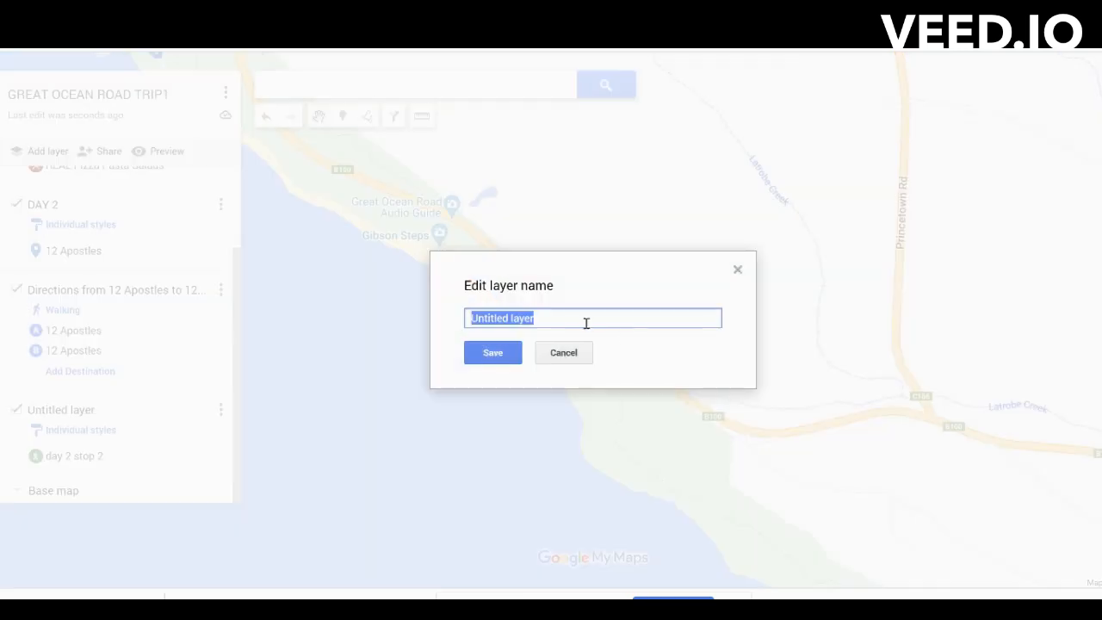
{"action": "type", "text": "d"}
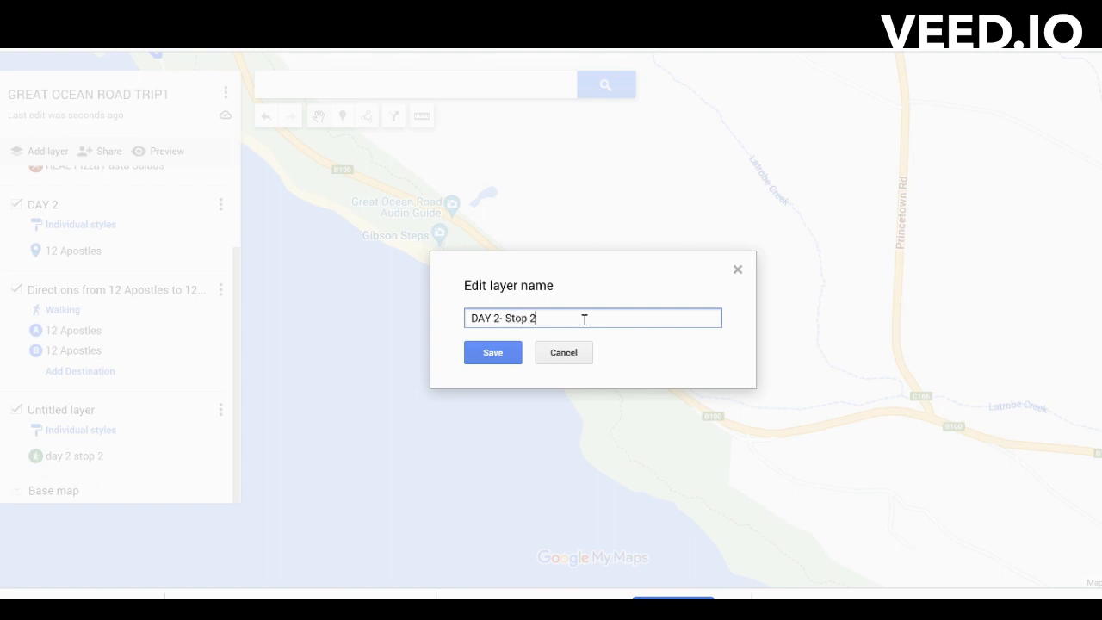
{"action": "left_click", "coordinate": [493, 352]}
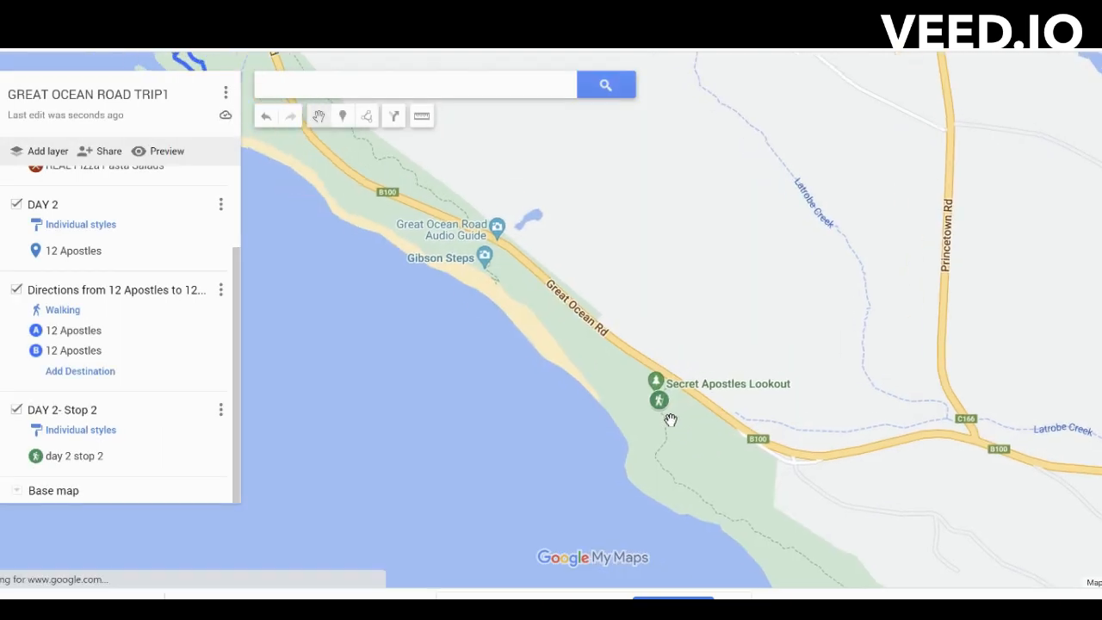
Check the day 2 stop 2 marker's details and examine where it lies along the coast relative to the other stops.
{"action": "left_click", "coordinate": [659, 402]}
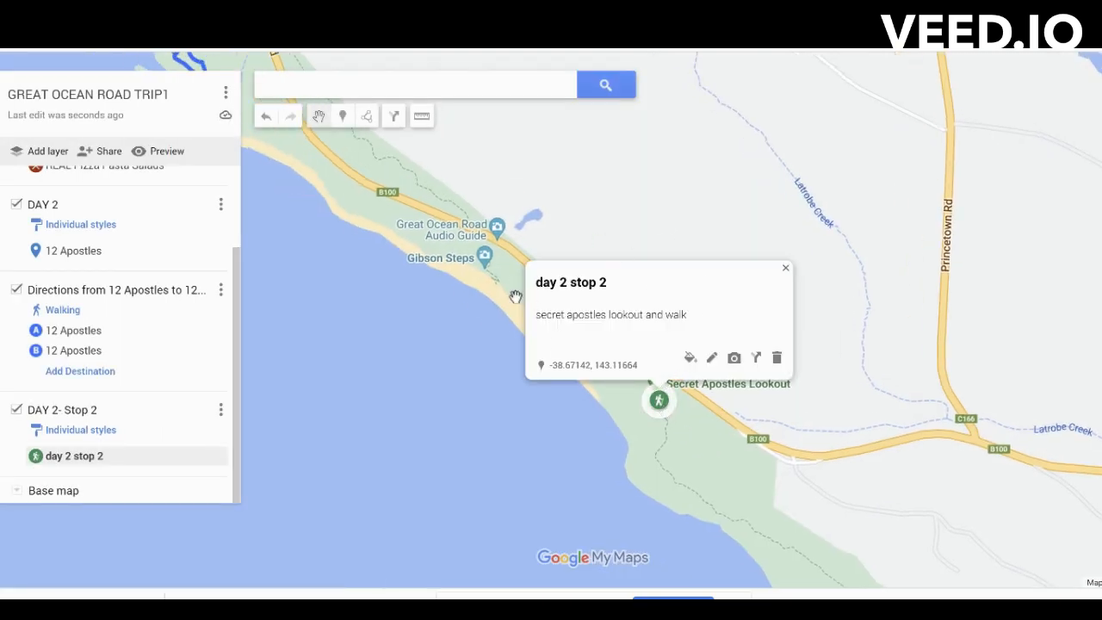
{"action": "left_click", "coordinate": [786, 267]}
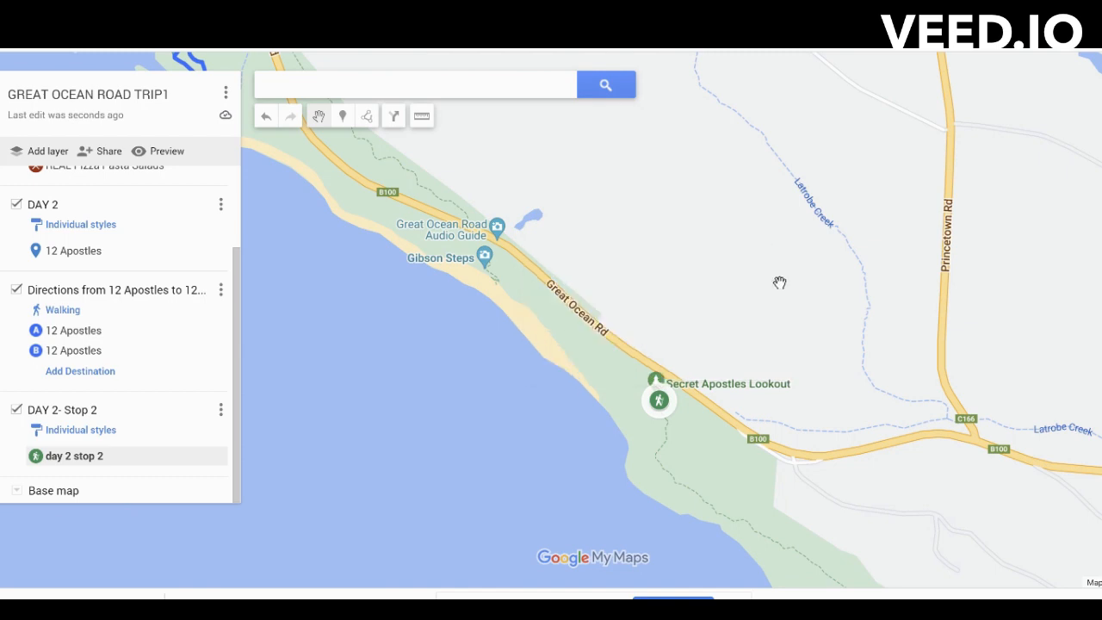
{"action": "scroll", "coordinate": [697, 457], "scroll_direction": "down", "scroll_amount": 3}
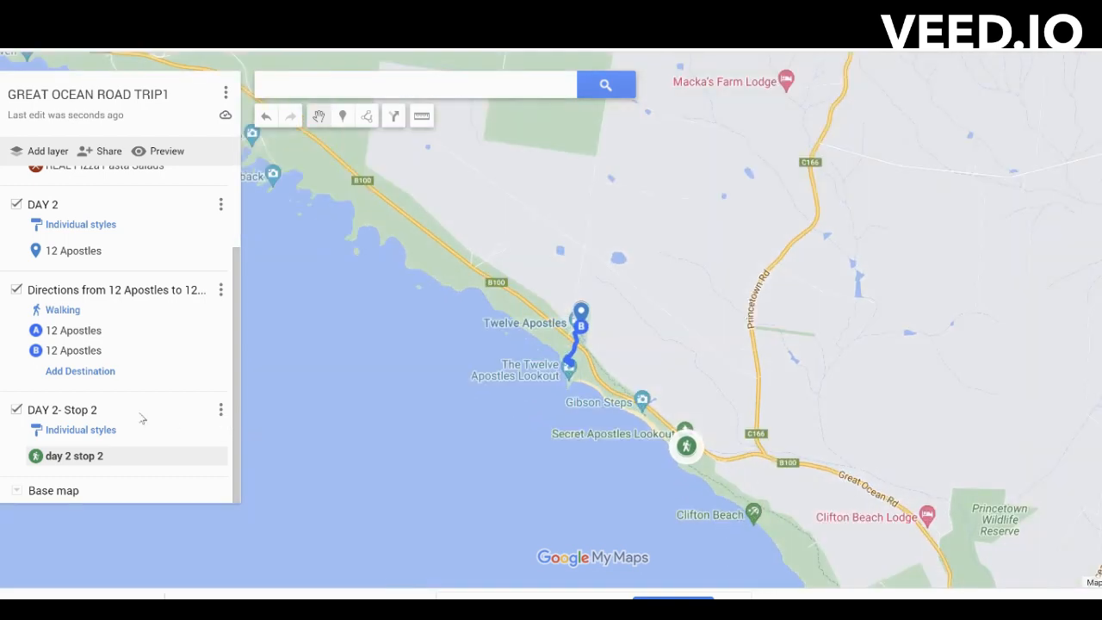
{"action": "scroll", "coordinate": [703, 474], "scroll_direction": "up", "scroll_amount": 2}
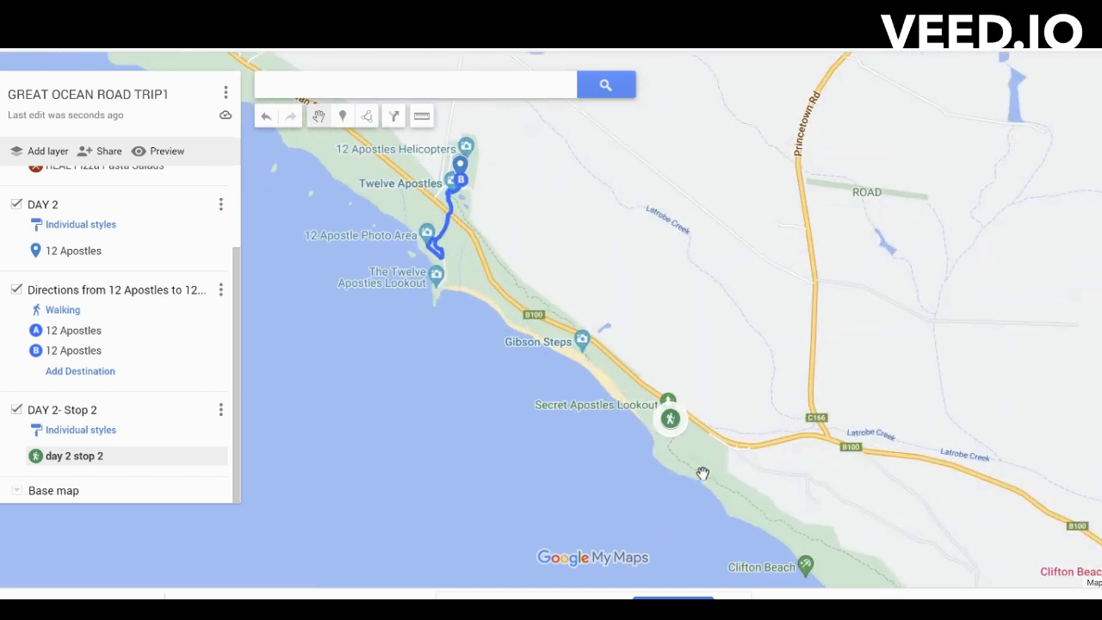
{"action": "scroll", "coordinate": [612, 391], "scroll_direction": "down", "scroll_amount": 2}
{"action": "left_click_drag", "start_coordinate": [794, 461], "coordinate": [627, 417]}
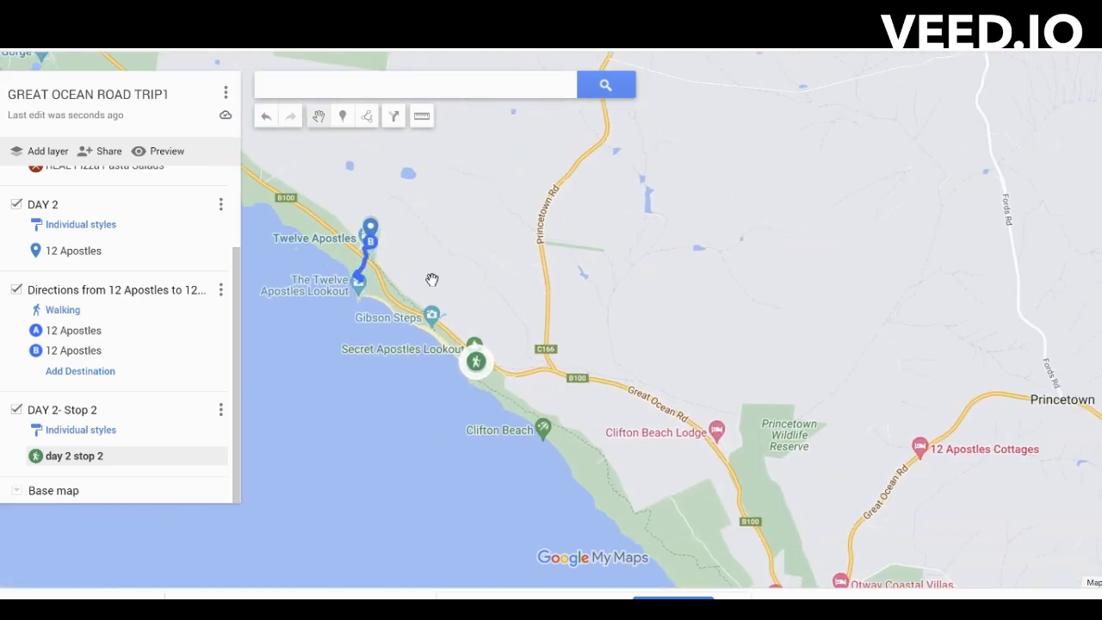
{"action": "left_click_drag", "start_coordinate": [433, 280], "coordinate": [689, 411]}
{"action": "scroll", "coordinate": [689, 411], "scroll_direction": "down", "scroll_amount": 2}
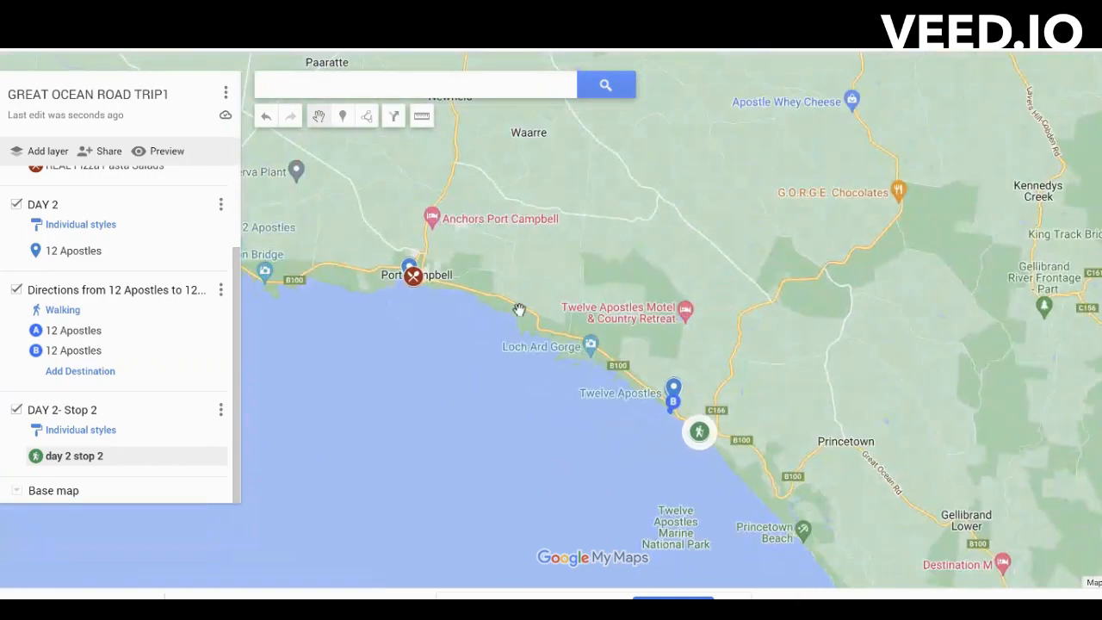
Start adding a picture to the 12 Apostles marker and search Google Images for "12 apostles".
{"action": "scroll", "coordinate": [655, 388], "scroll_direction": "up", "scroll_amount": 3}
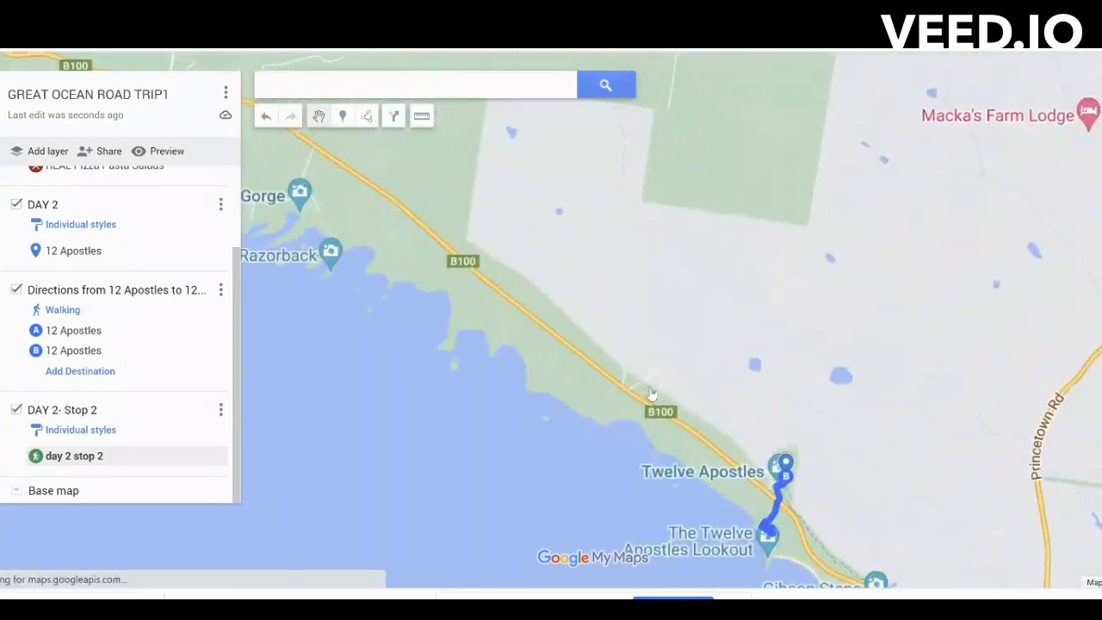
{"action": "left_click_drag", "start_coordinate": [582, 355], "coordinate": [450, 280]}
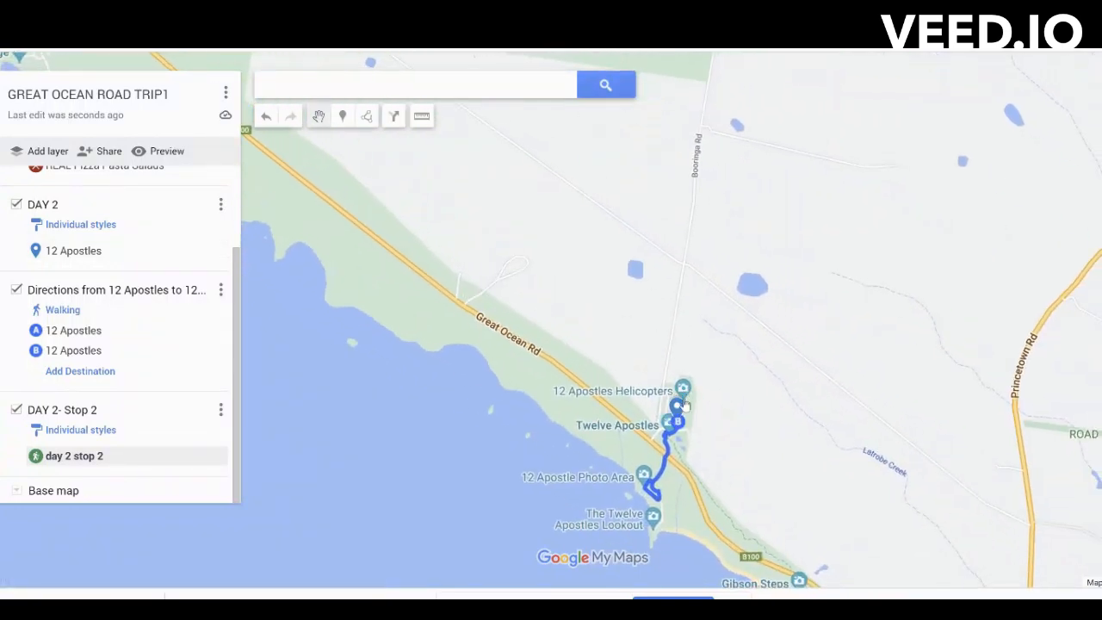
{"action": "left_click", "coordinate": [678, 410]}
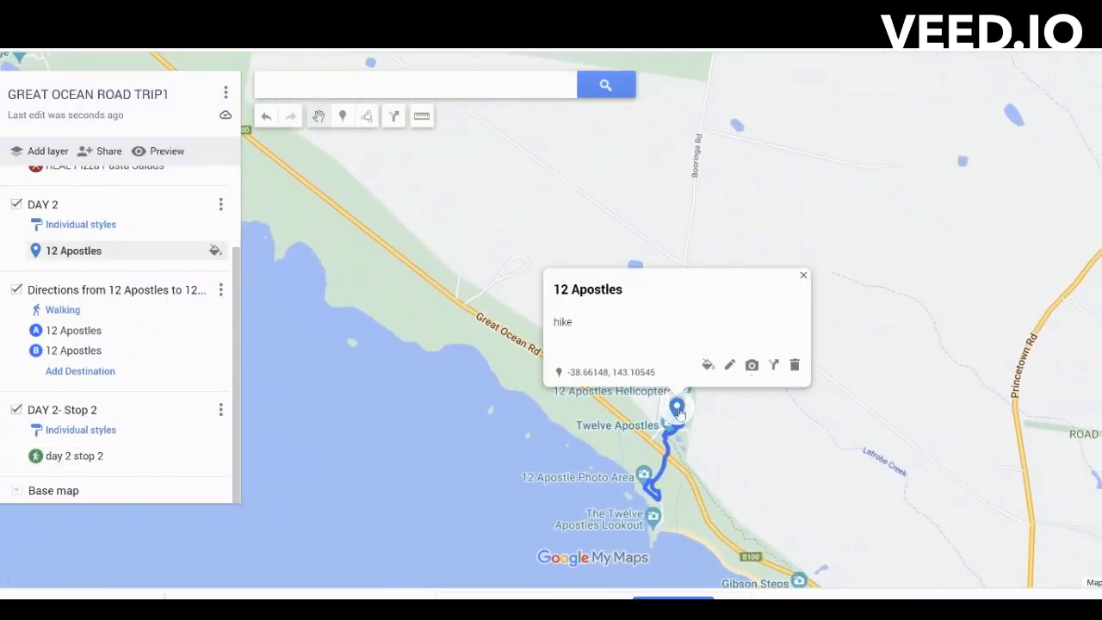
{"action": "left_click", "coordinate": [752, 366]}
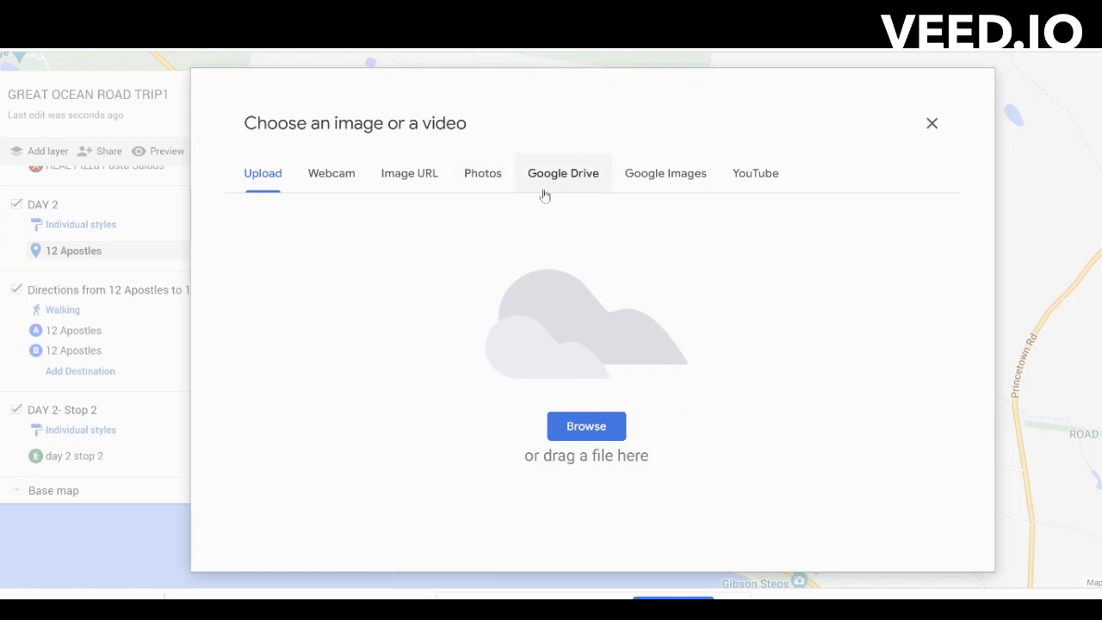
{"action": "left_click", "coordinate": [664, 173]}
{"action": "type", "text": "12"}
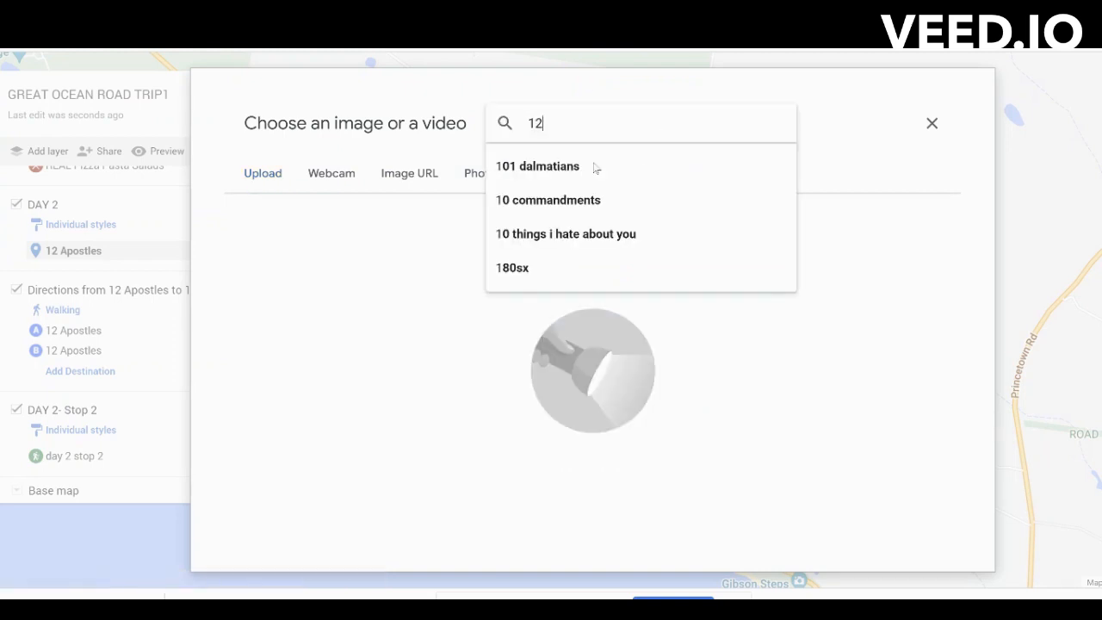
{"action": "type", "text": " apo"}
{"action": "left_click", "coordinate": [594, 166]}
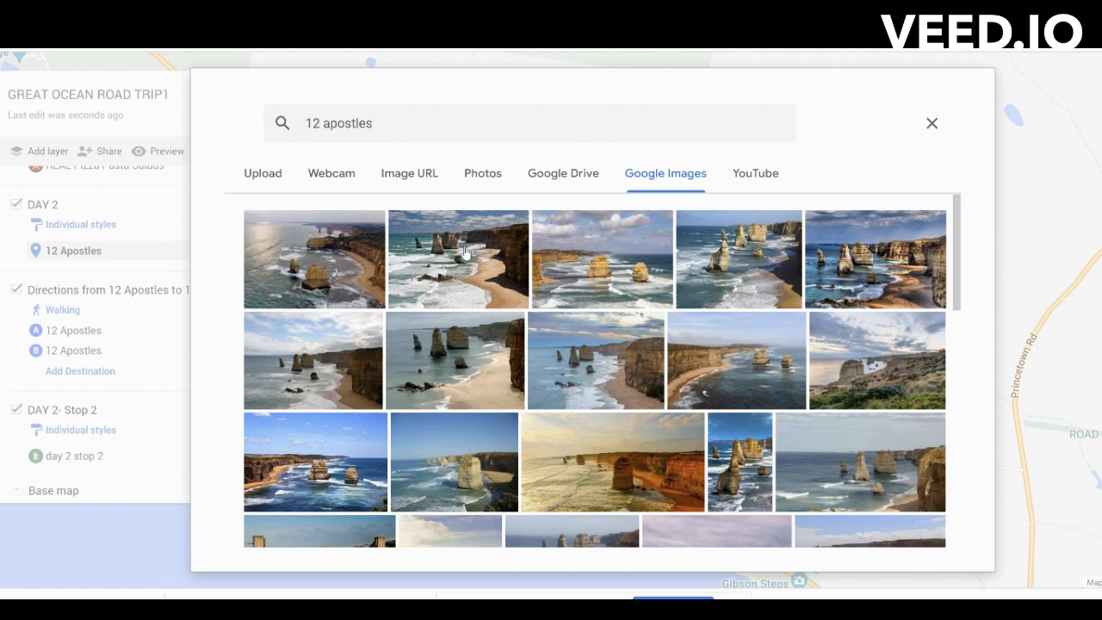
Insert the second image result, showing the rock stacks beside a beach, save the 12 Apostles marker and close its details.
{"action": "left_click", "coordinate": [465, 252]}
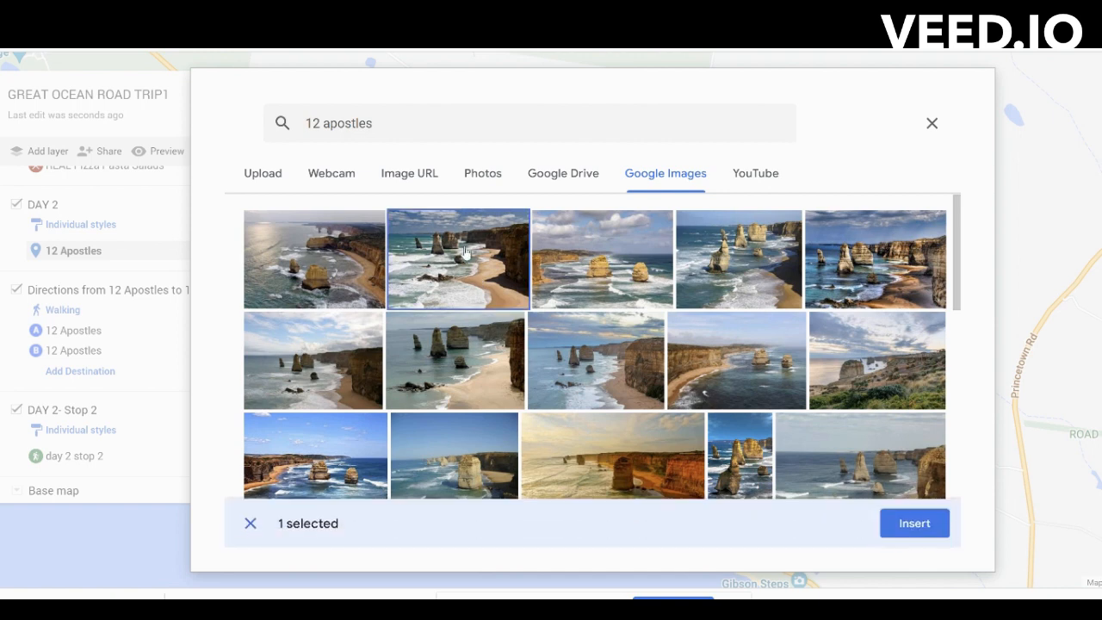
{"action": "left_click", "coordinate": [916, 523]}
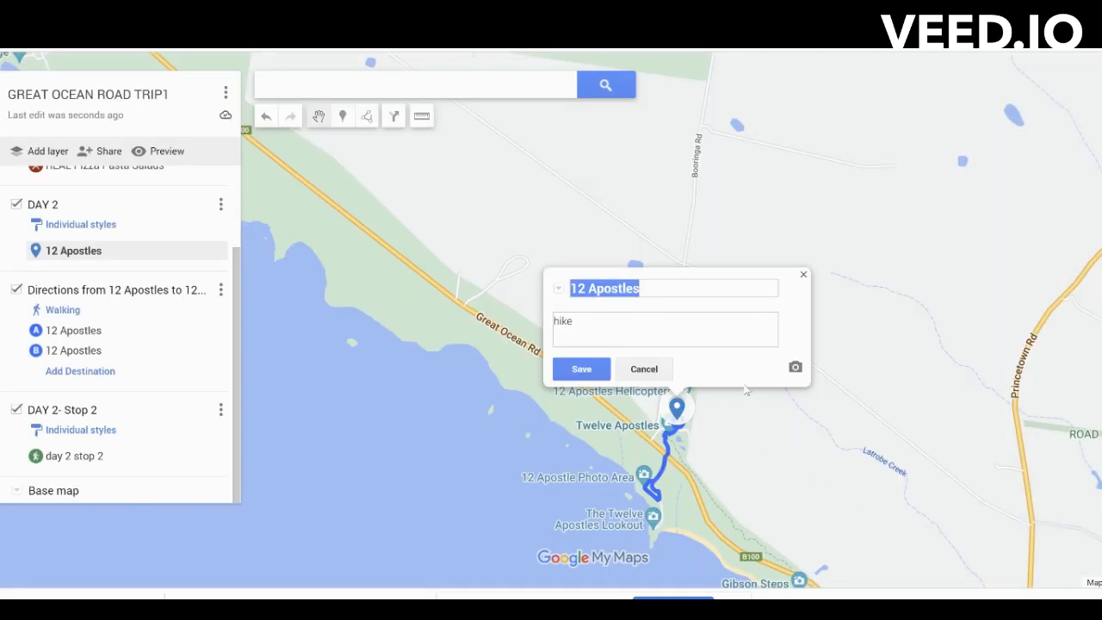
{"action": "left_click", "coordinate": [578, 372]}
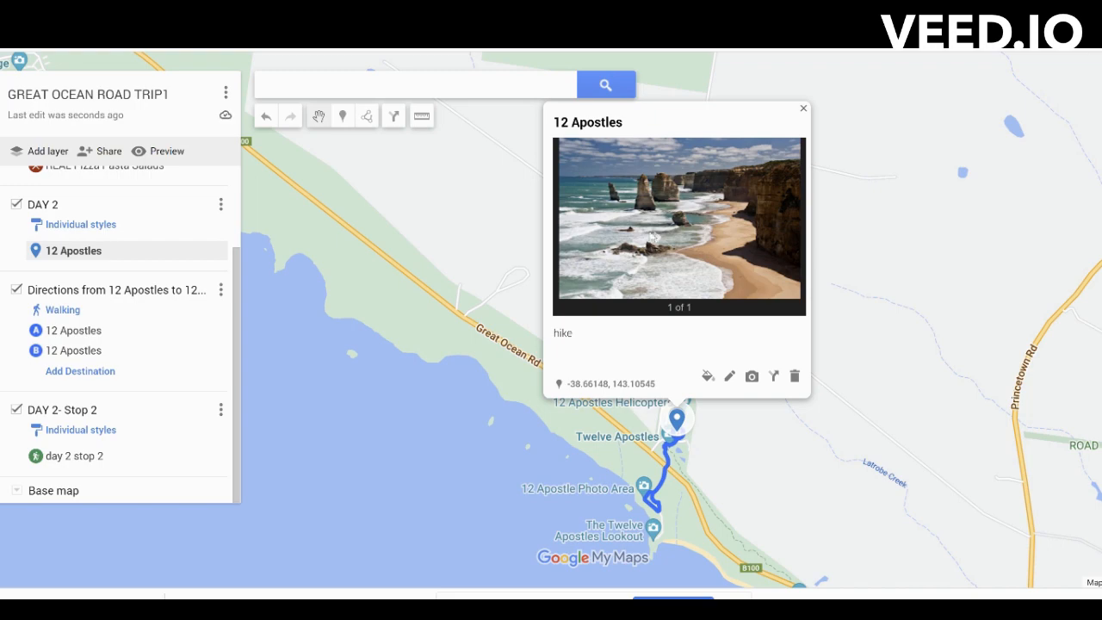
{"action": "left_click", "coordinate": [711, 472]}
Hide the DAY 1 layer, look over the day 2 stops on the map, and show DAY 1 again.
{"action": "scroll", "coordinate": [578, 348], "scroll_direction": "down", "scroll_amount": 2}
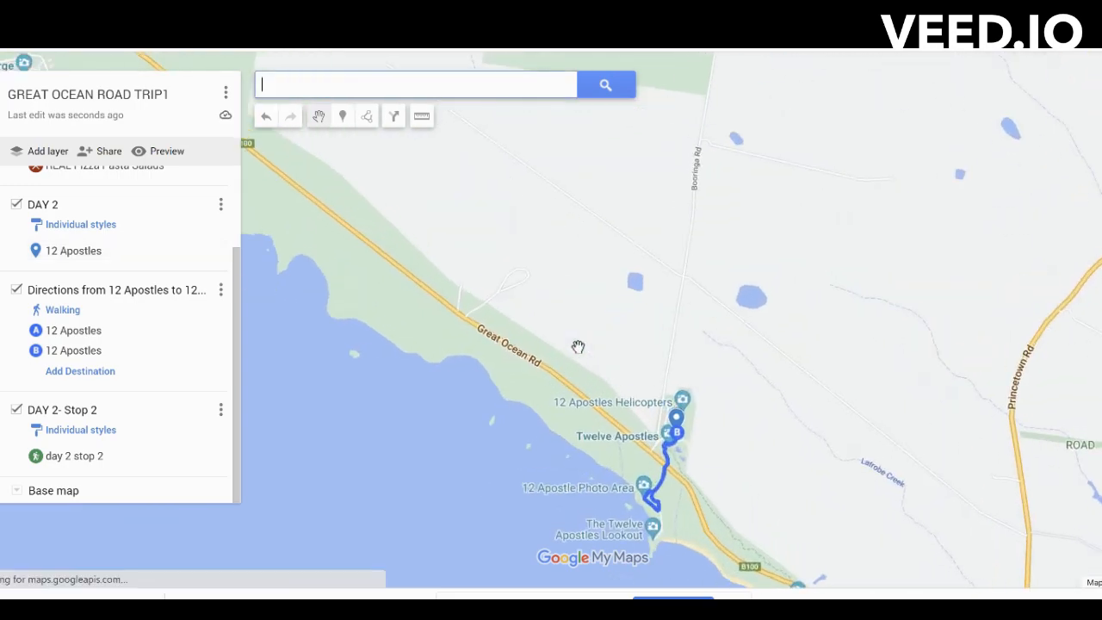
{"action": "left_click_drag", "start_coordinate": [544, 283], "coordinate": [696, 374]}
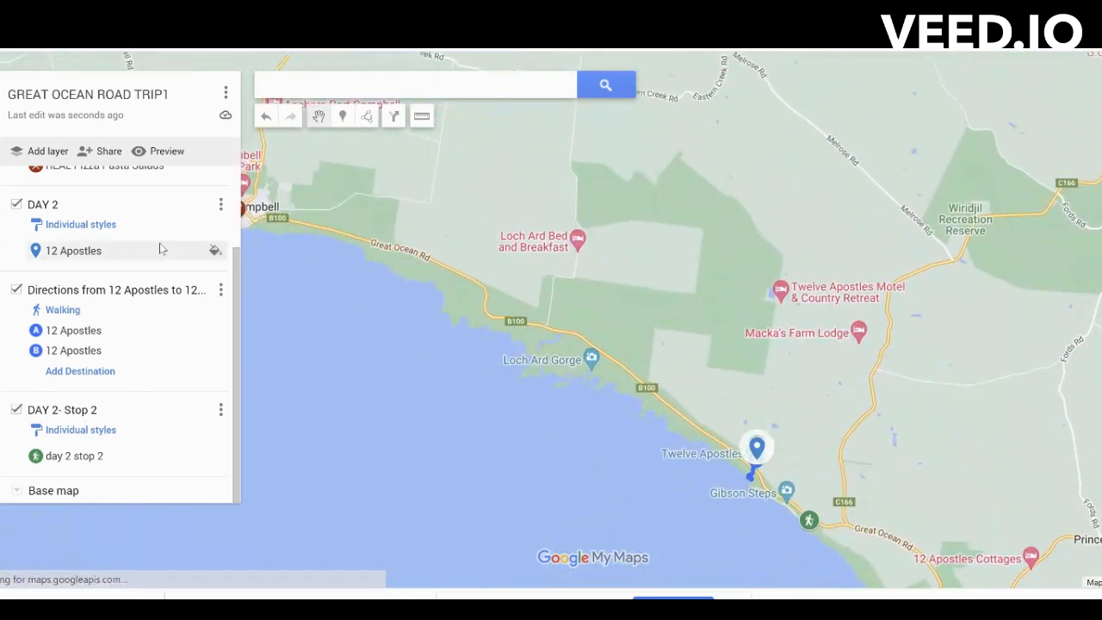
{"action": "scroll", "coordinate": [213, 272], "scroll_direction": "up", "scroll_amount": 2}
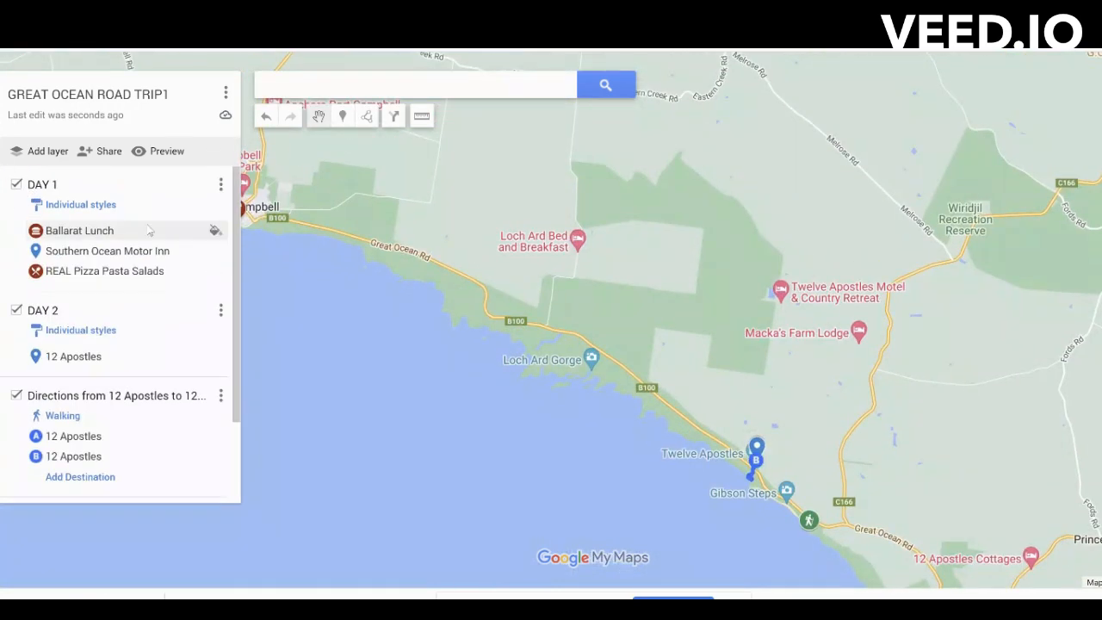
{"action": "left_click", "coordinate": [17, 185]}
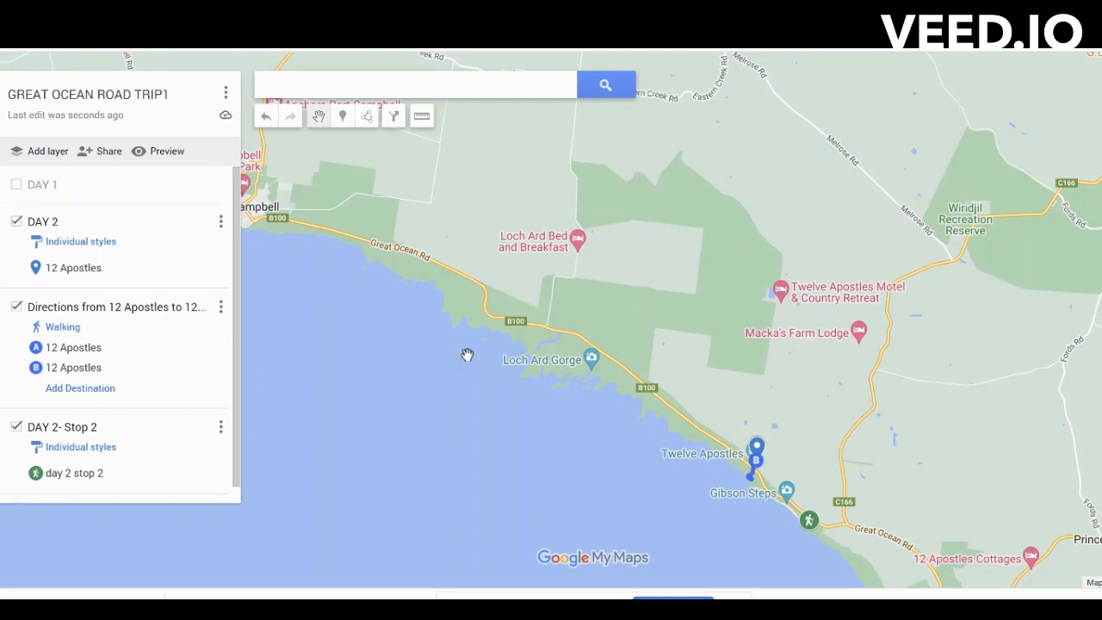
{"action": "left_click_drag", "start_coordinate": [698, 301], "coordinate": [456, 182]}
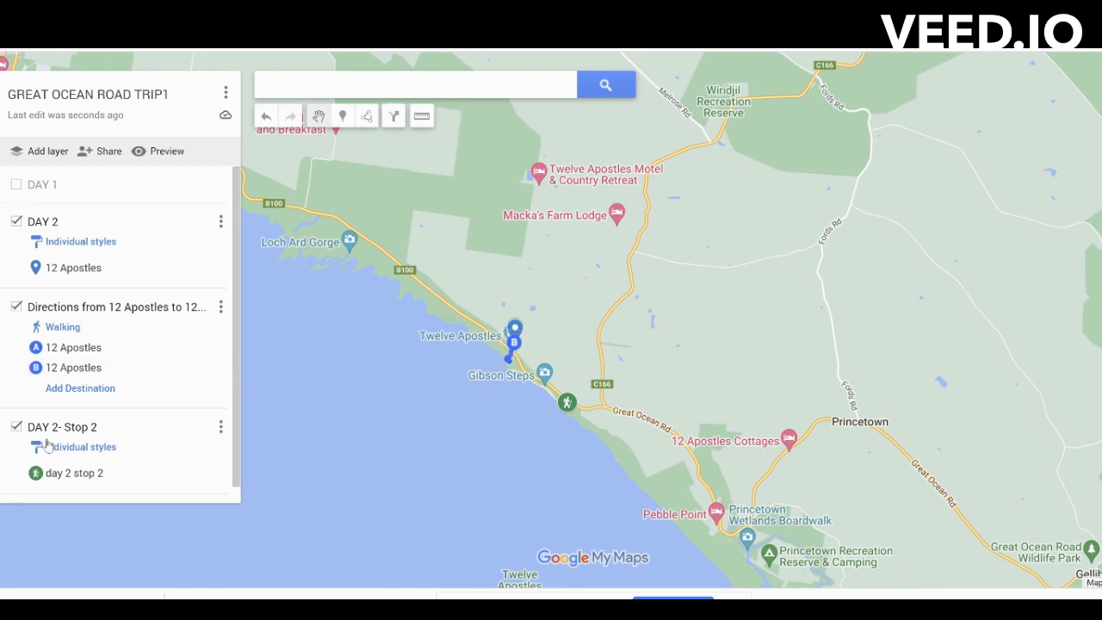
{"action": "left_click", "coordinate": [17, 184]}
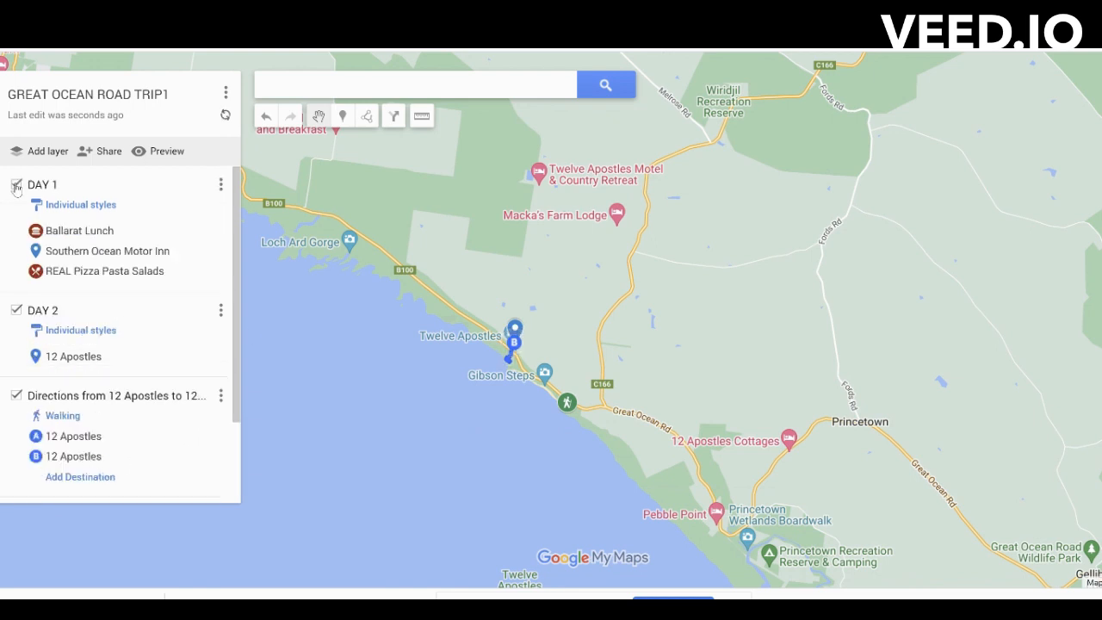
Create a driving directions layer to the Southern Ocean Motor Inn from its marker details, and hide that layer with its start empty.
{"action": "left_click", "coordinate": [115, 251]}
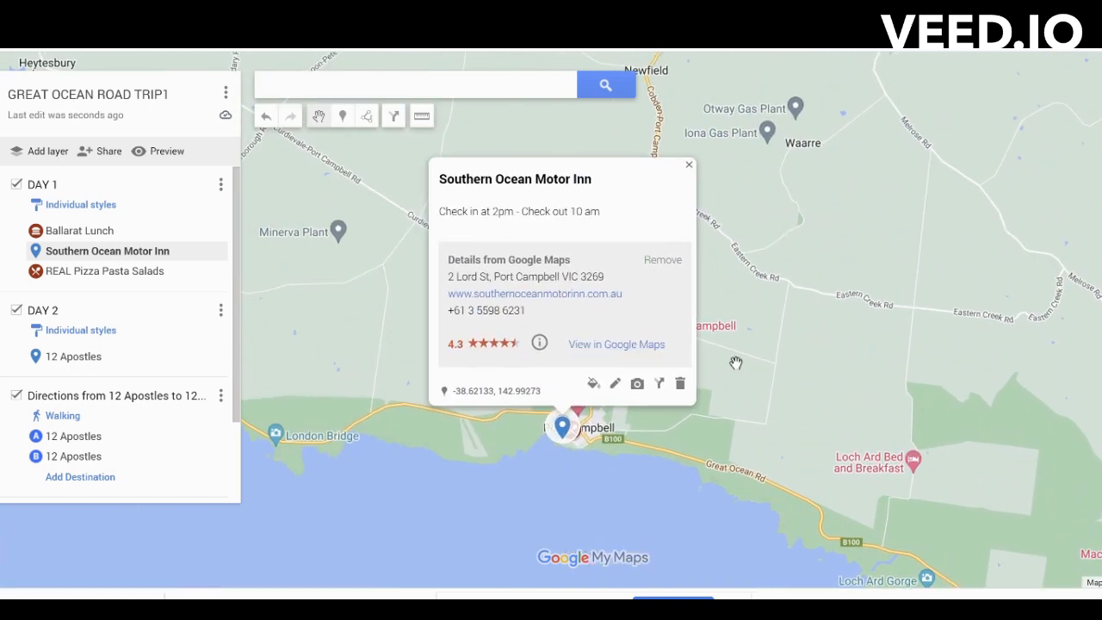
{"action": "left_click", "coordinate": [660, 385]}
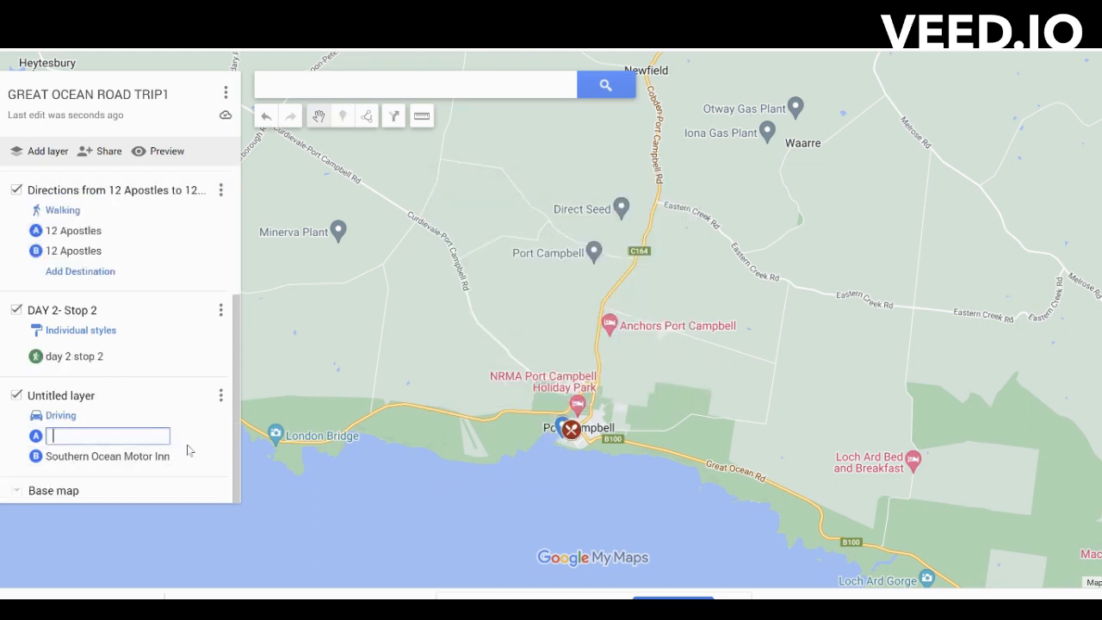
{"action": "scroll", "coordinate": [649, 415], "scroll_direction": "down", "scroll_amount": 1}
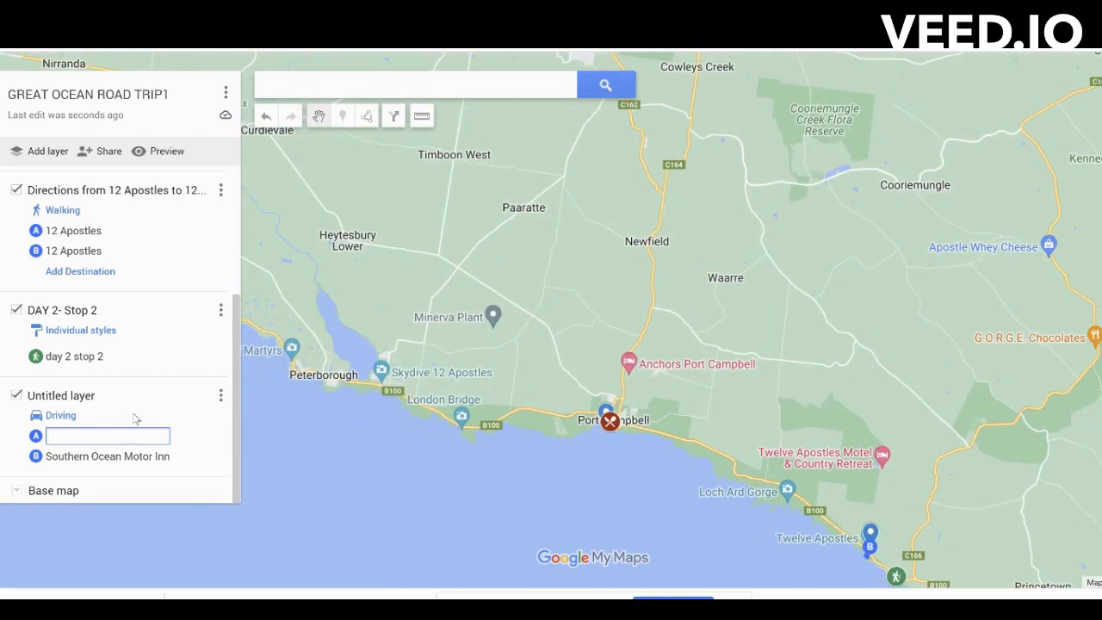
{"action": "left_click", "coordinate": [16, 396]}
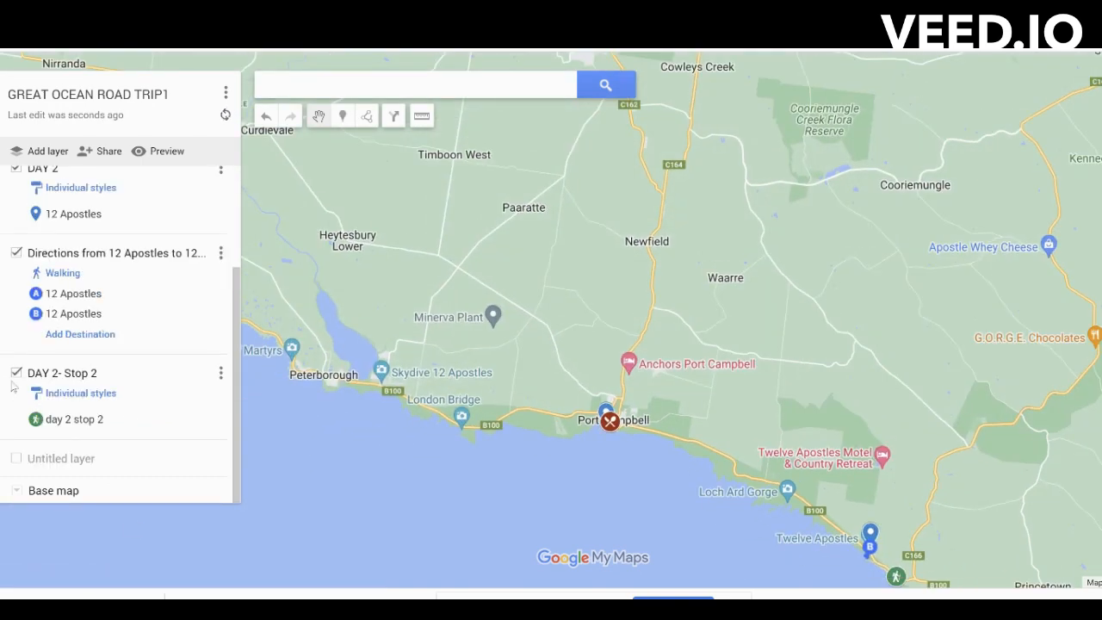
{"action": "left_click_drag", "start_coordinate": [525, 356], "coordinate": [457, 377]}
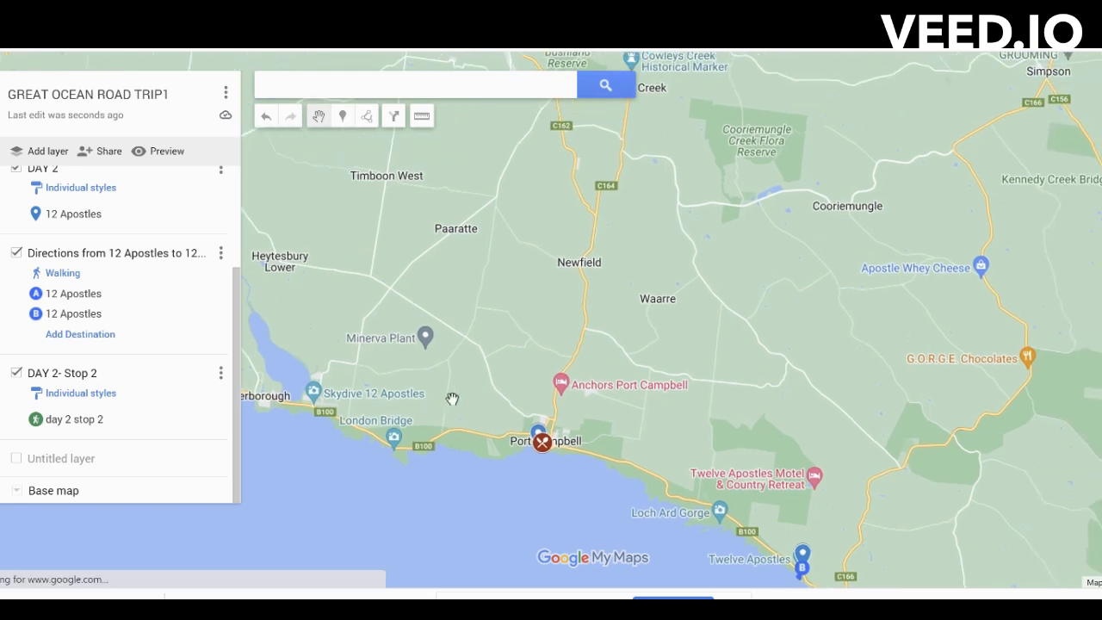
{"action": "left_click", "coordinate": [369, 118]}
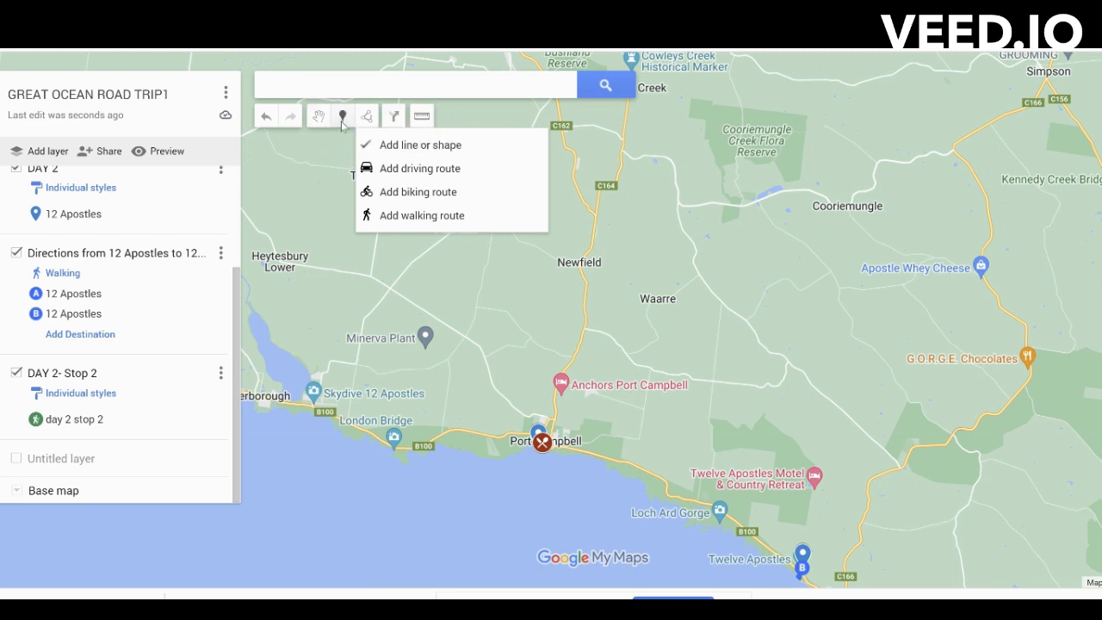
{"action": "left_click", "coordinate": [428, 300]}
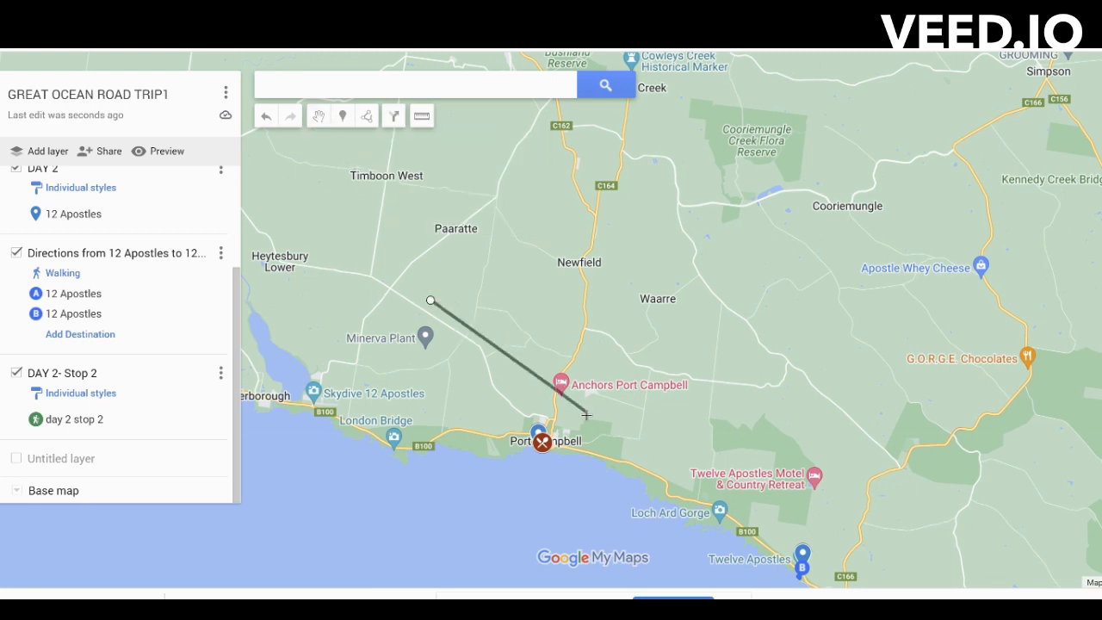
{"action": "key", "text": "Escape"}
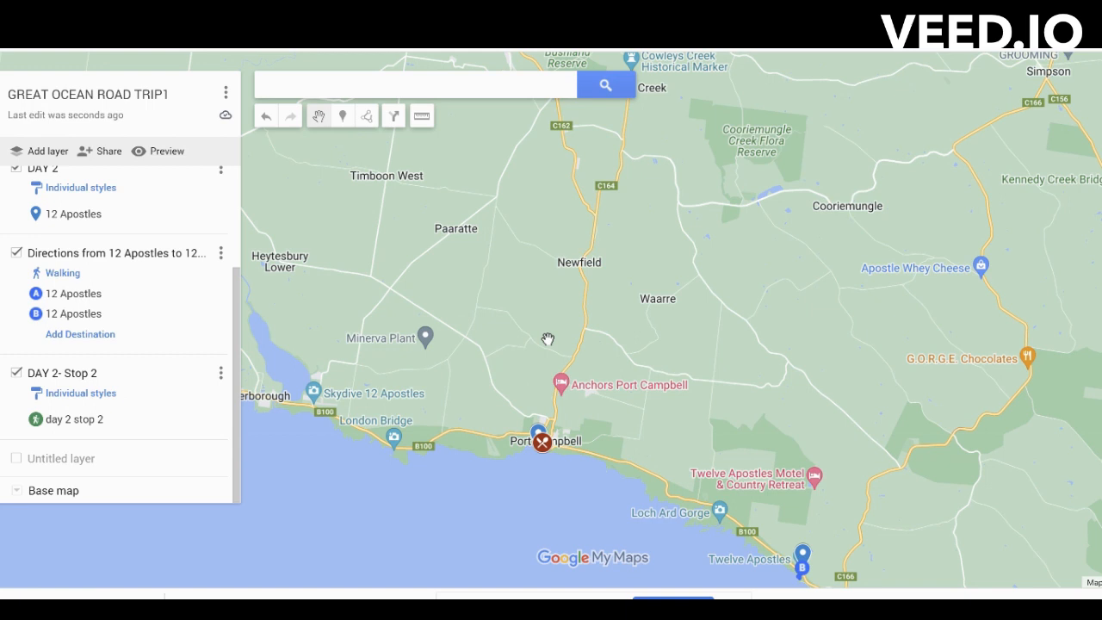
{"action": "left_click_drag", "start_coordinate": [678, 444], "coordinate": [528, 348]}
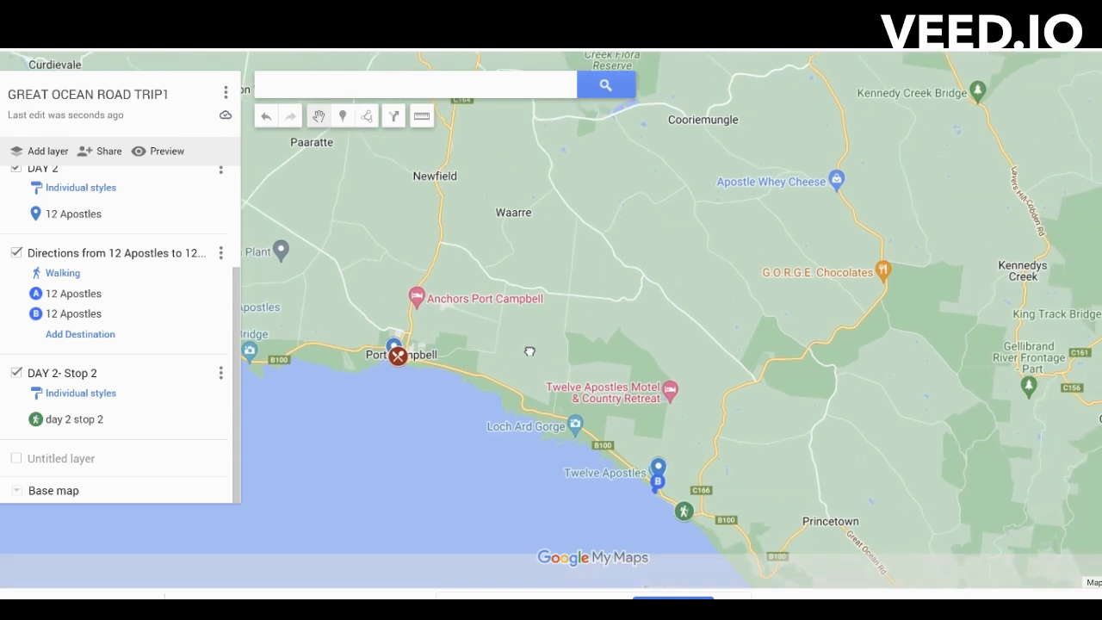